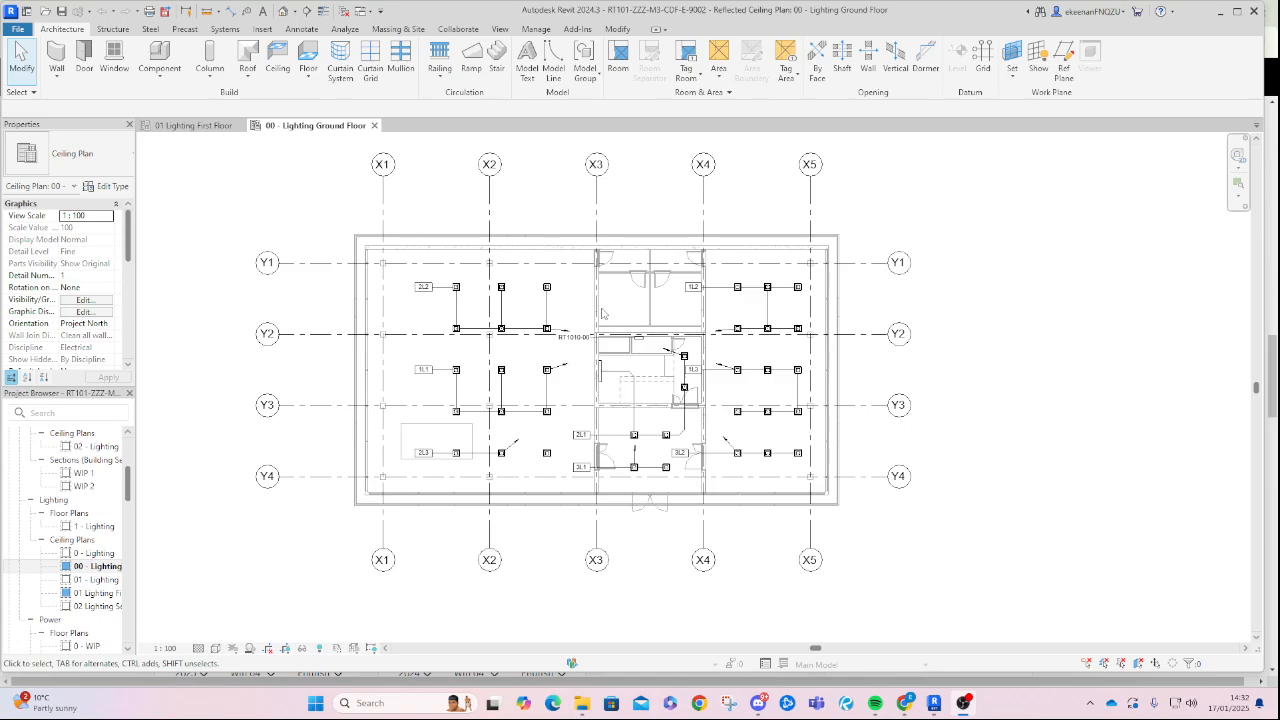
Compare the lighting layouts on the ground floor and first floor ceiling plans.
{"action": "scroll", "coordinate": [515, 287], "scroll_direction": "up", "scroll_amount": 1}
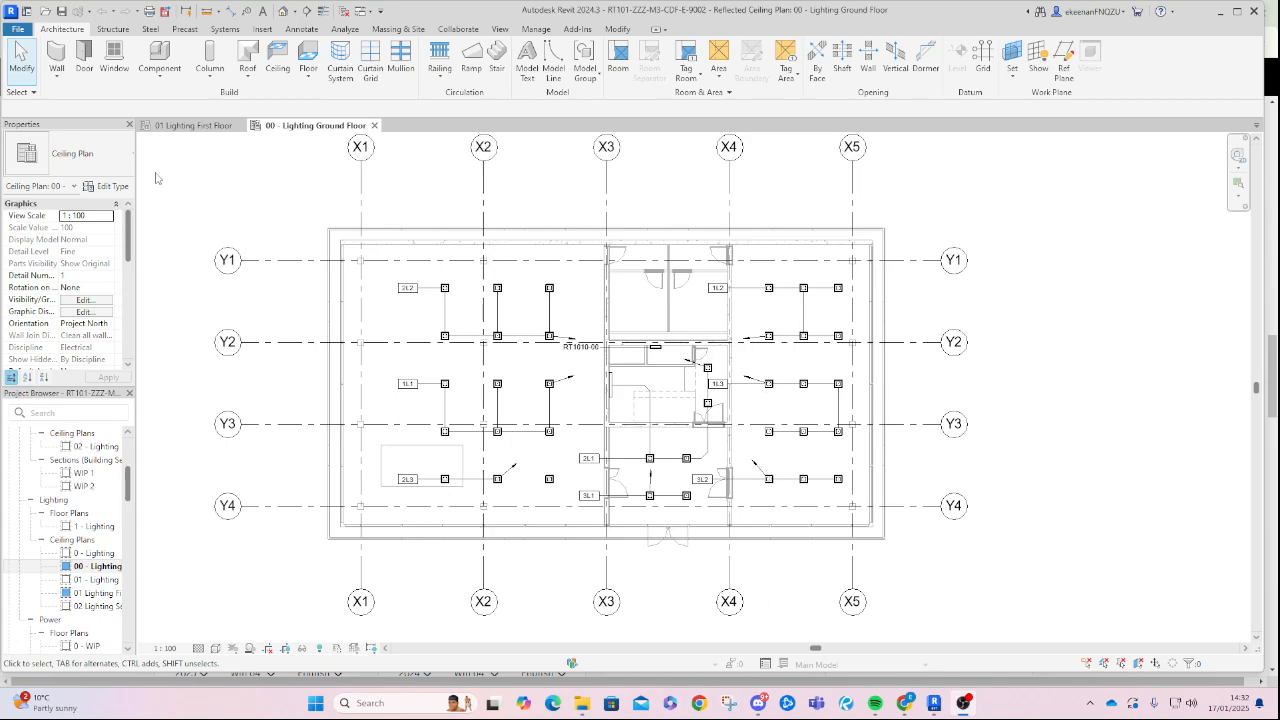
{"action": "left_click", "coordinate": [192, 126]}
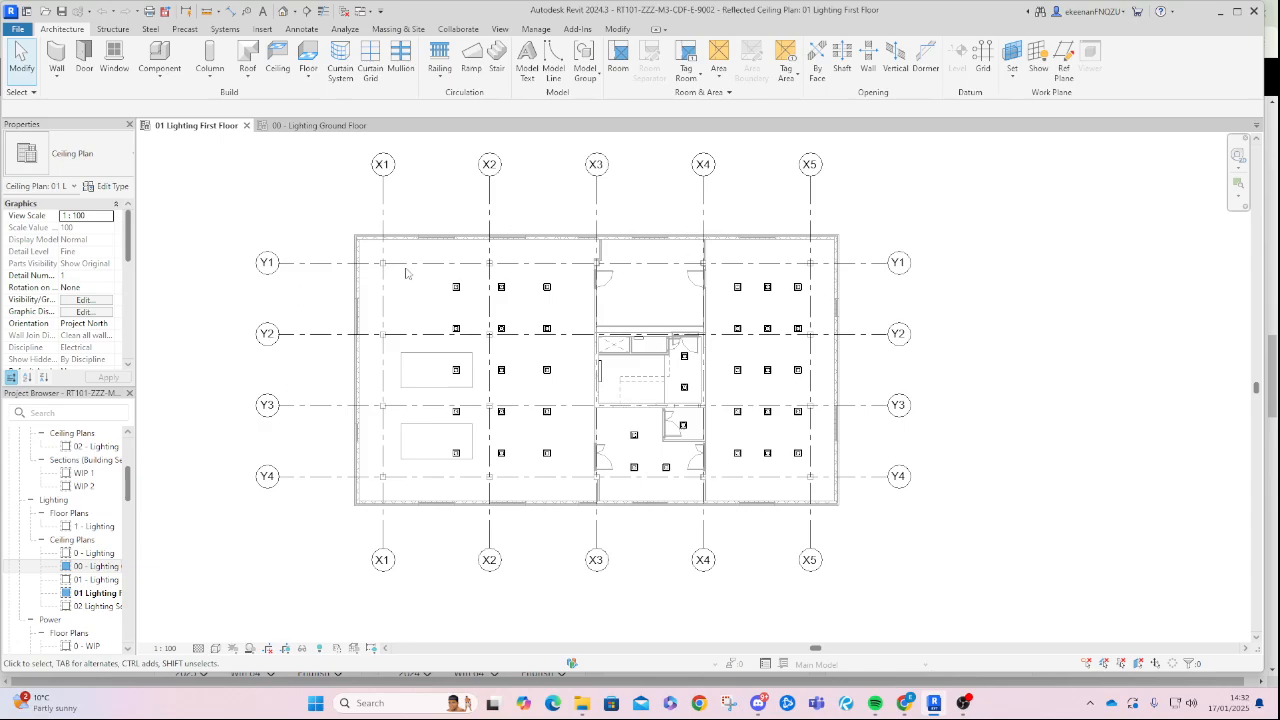
{"action": "left_click", "coordinate": [336, 127]}
{"action": "left_click", "coordinate": [184, 127]}
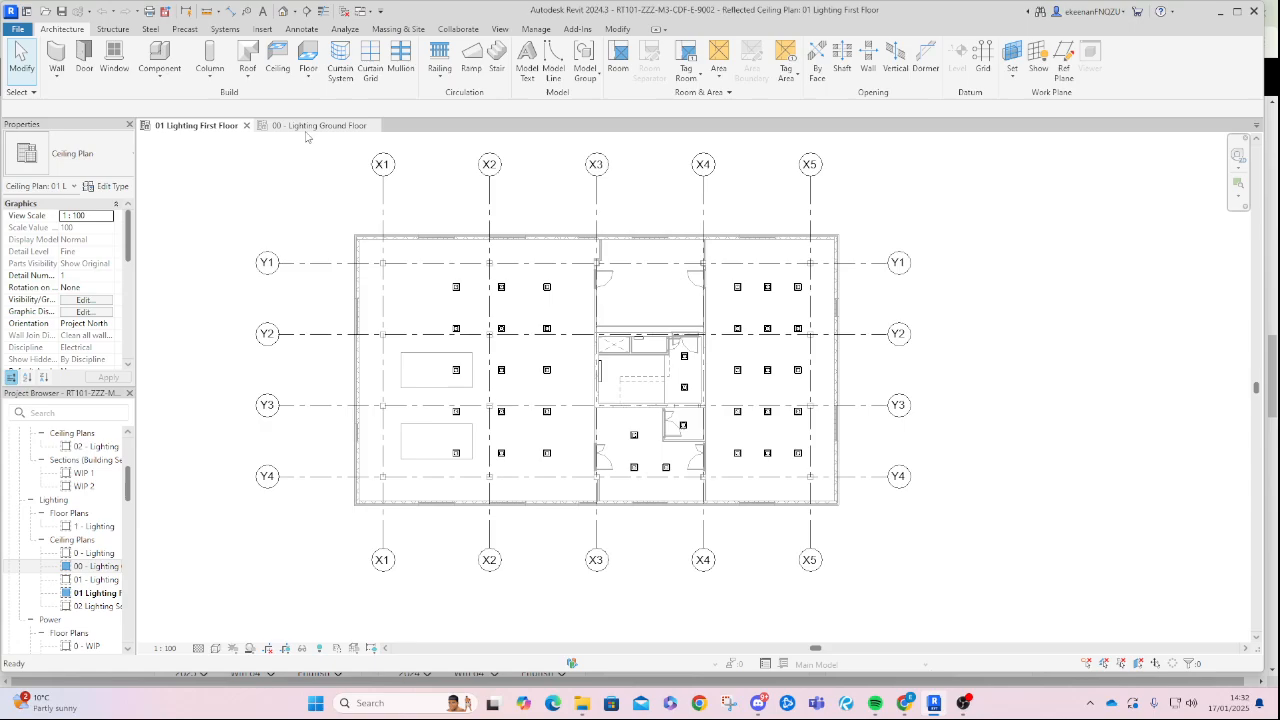
{"action": "left_click", "coordinate": [312, 126]}
{"action": "left_click", "coordinate": [195, 126]}
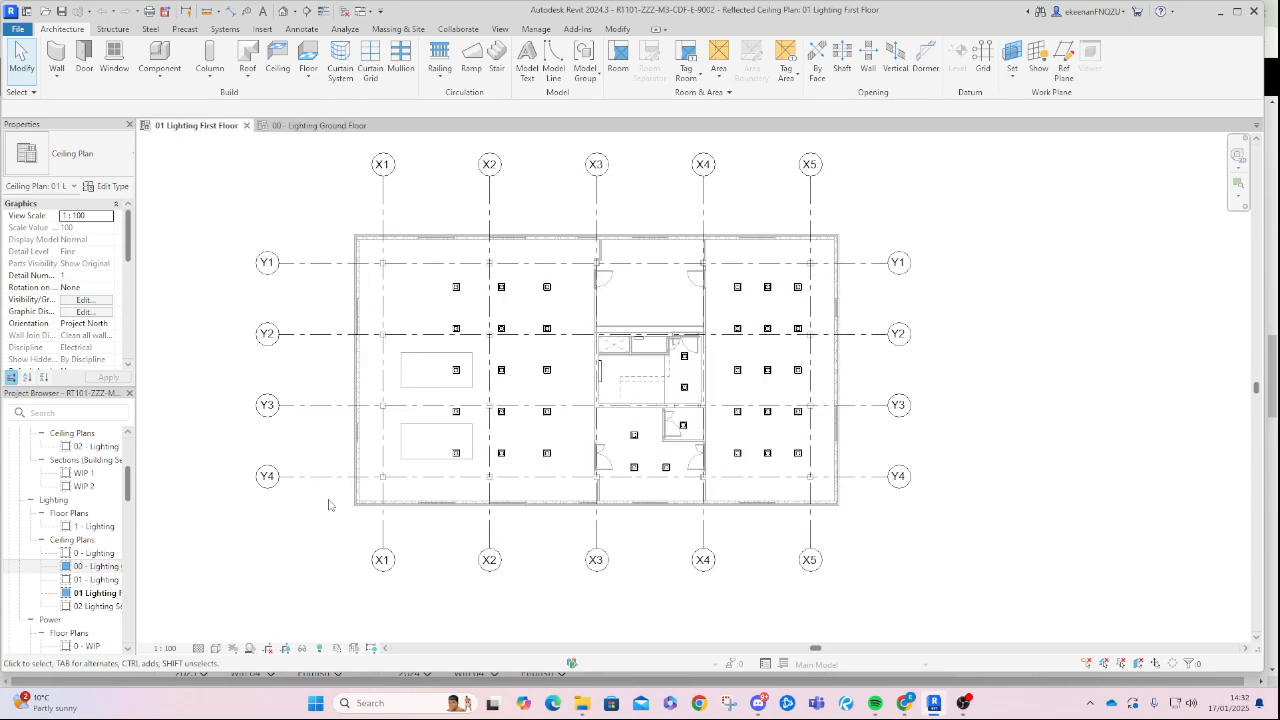
Create a panel schedule from the default template for the panelboard in the first floor core.
{"action": "scroll", "coordinate": [622, 356], "scroll_direction": "up", "scroll_amount": 3}
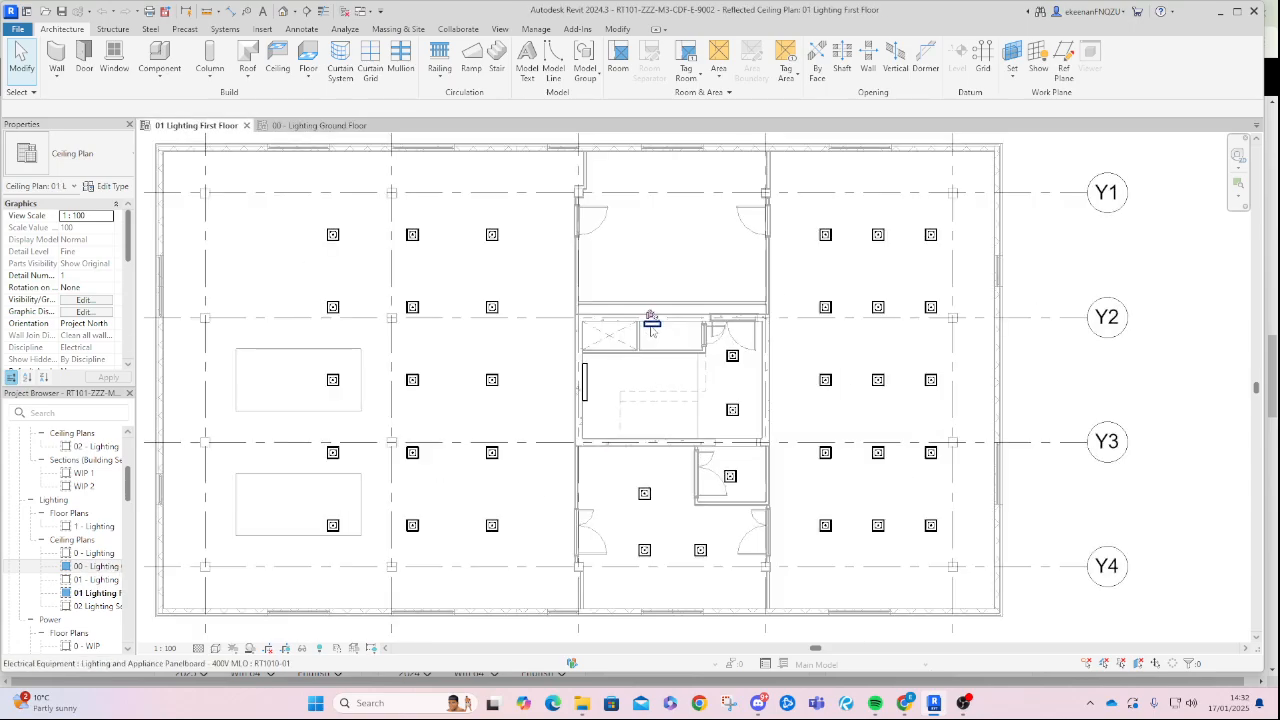
{"action": "left_click", "coordinate": [651, 326]}
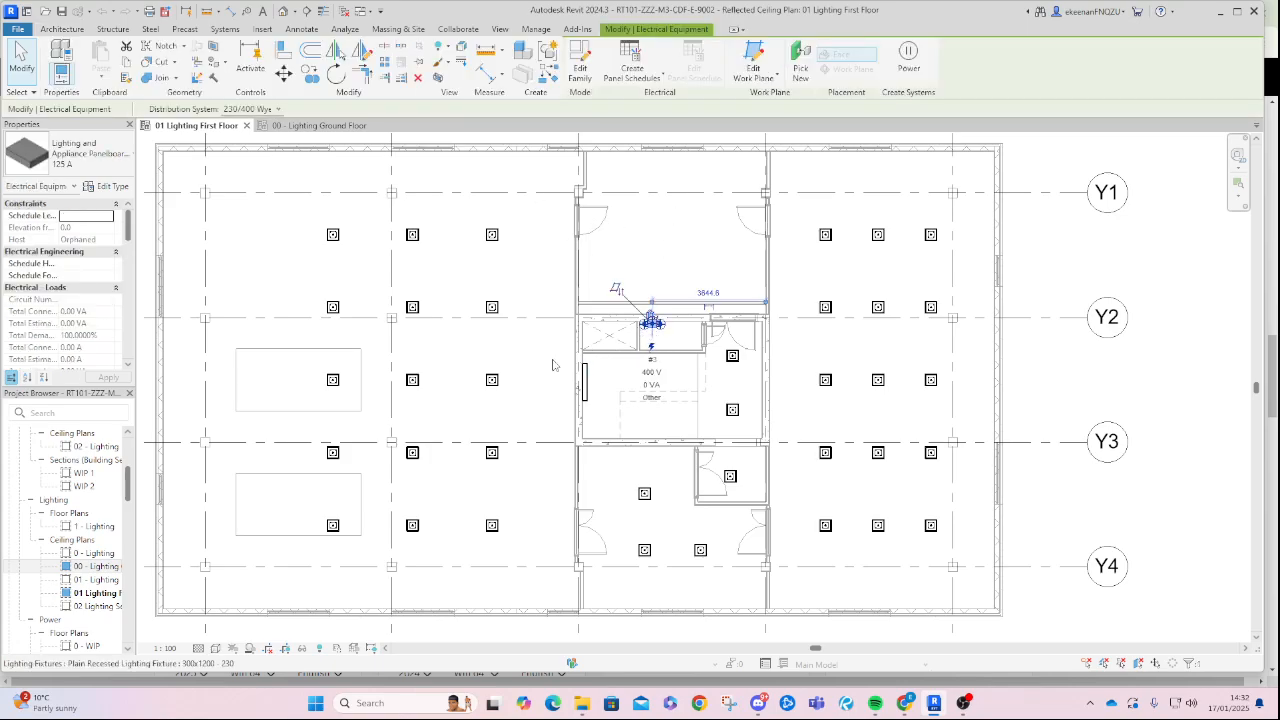
{"action": "left_click", "coordinate": [660, 79]}
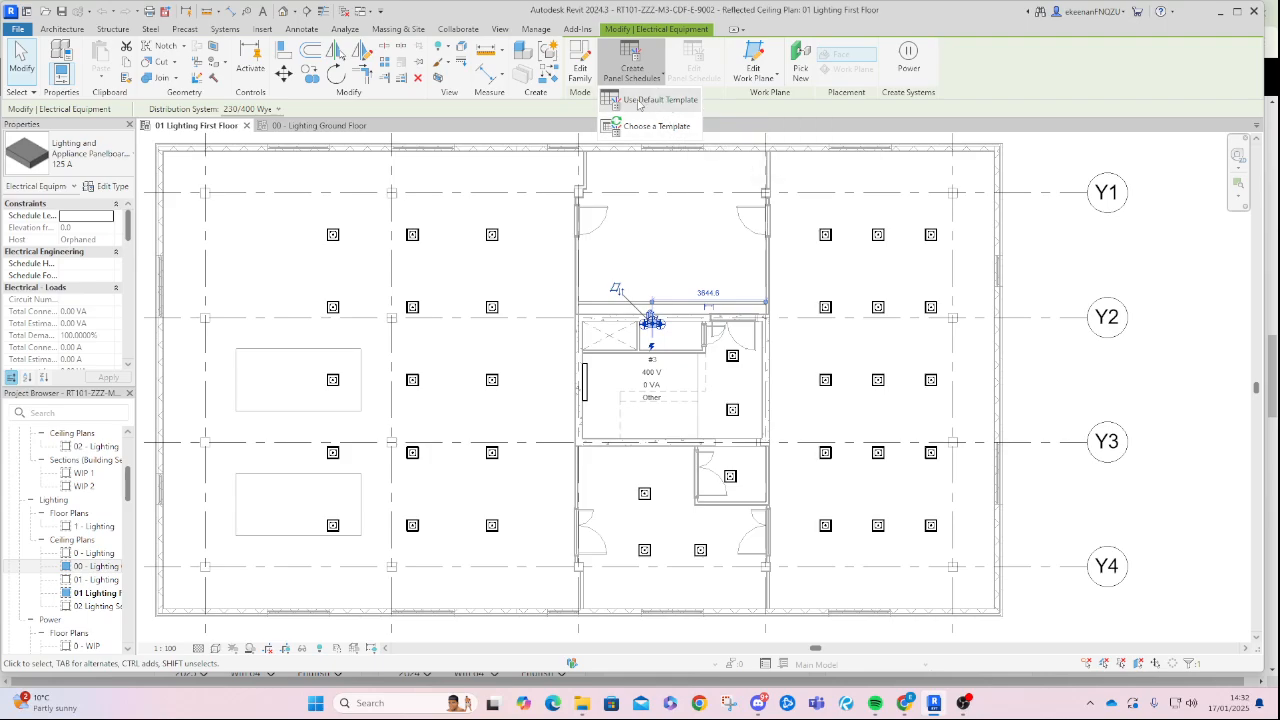
{"action": "left_click", "coordinate": [642, 100]}
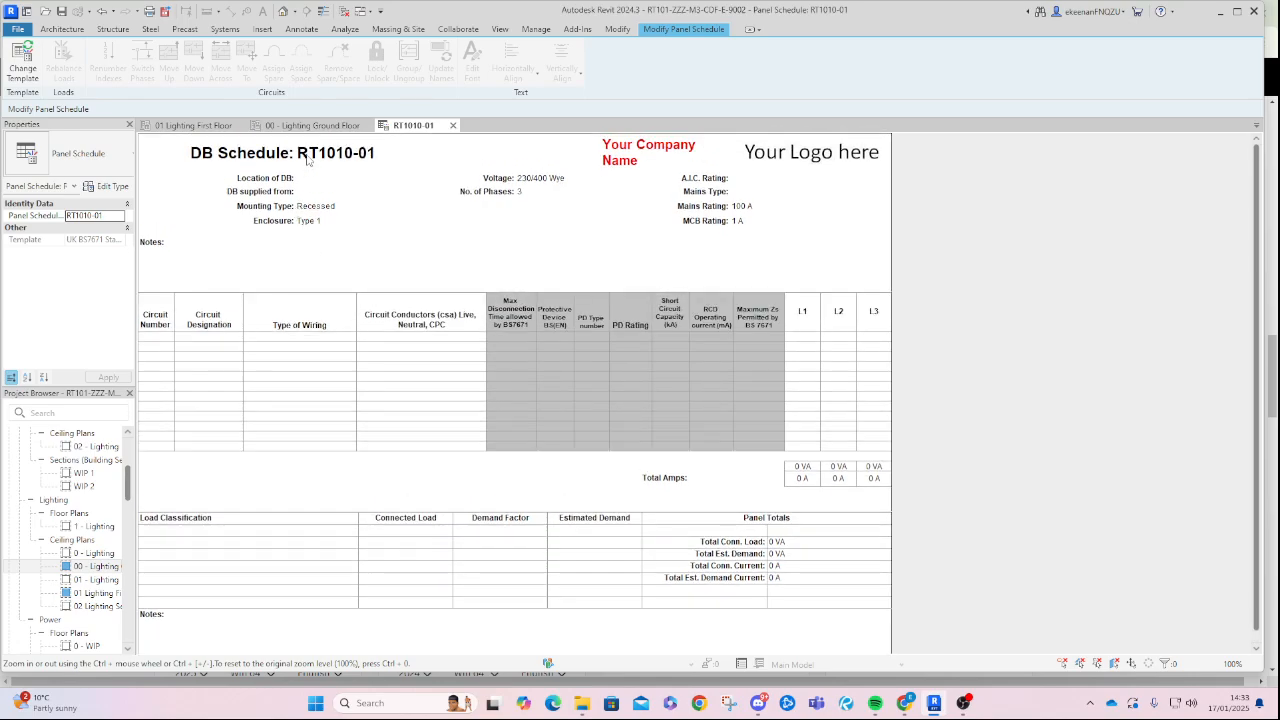
Close the ground floor lighting plan and review the RT1010-01 panel schedule alongside the first floor lighting plan.
{"action": "left_click", "coordinate": [312, 125]}
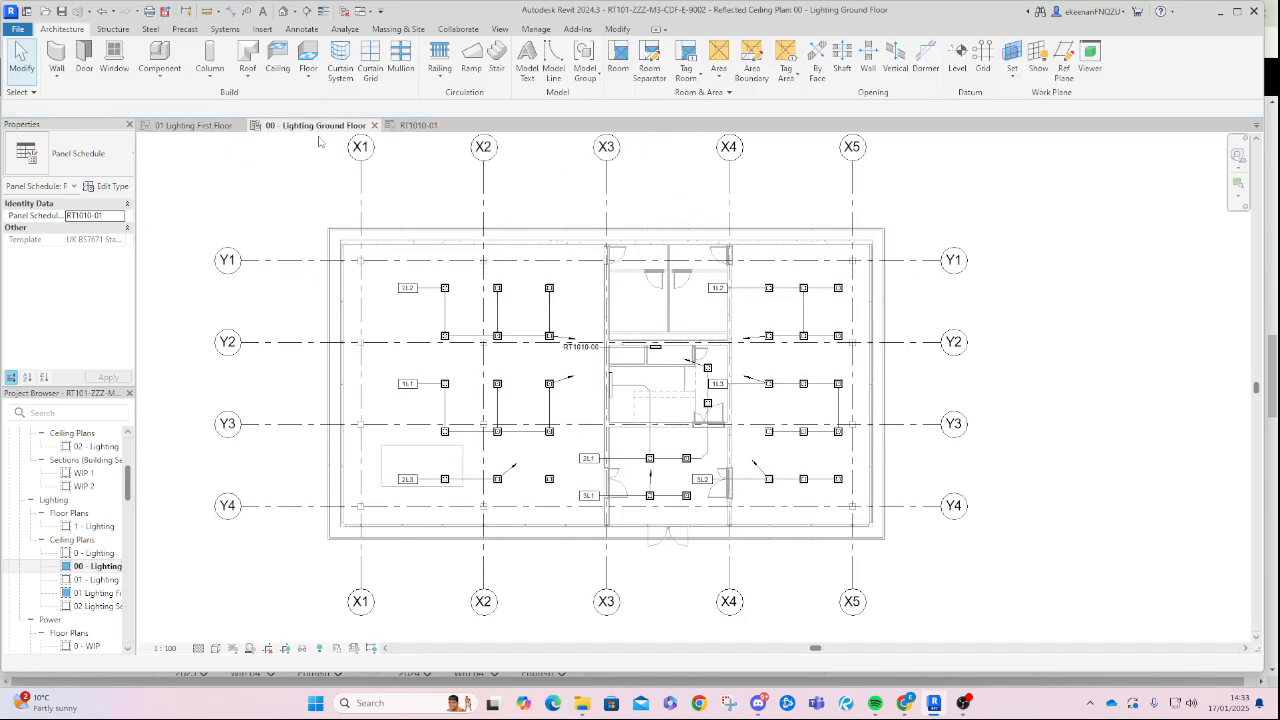
{"action": "left_click", "coordinate": [374, 125]}
{"action": "left_click", "coordinate": [195, 125]}
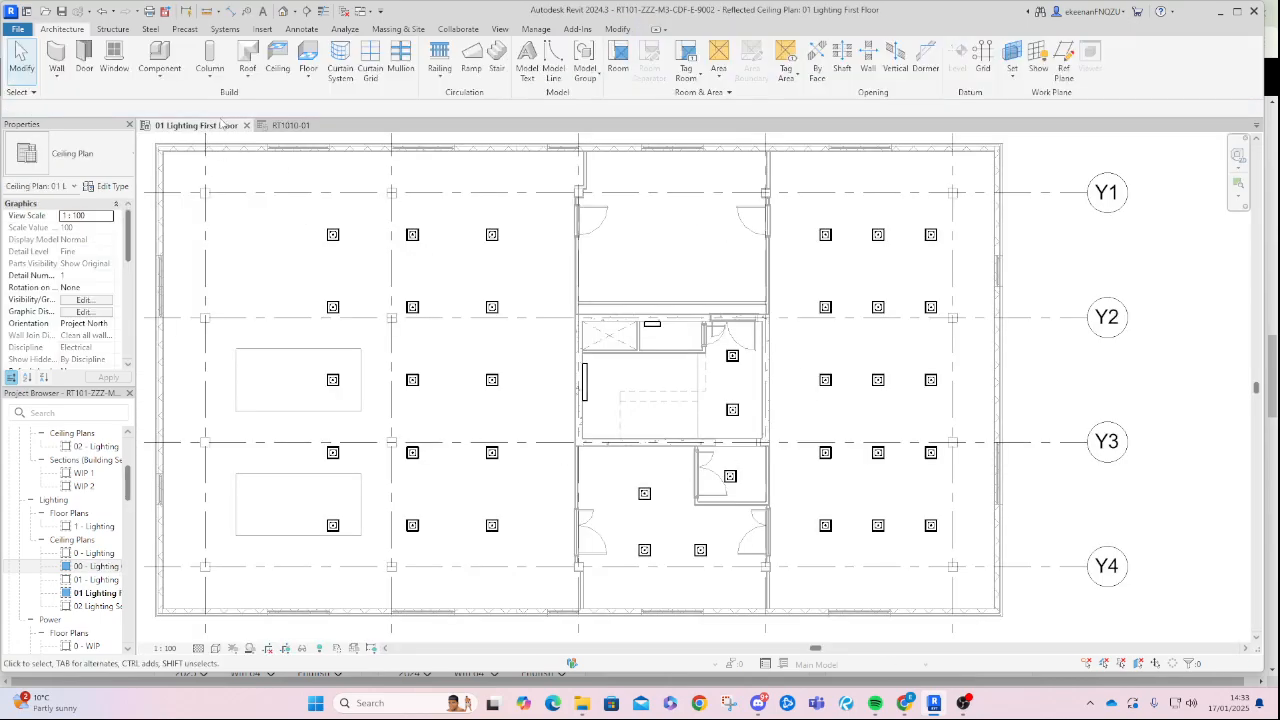
{"action": "left_click", "coordinate": [289, 126]}
{"action": "left_click", "coordinate": [193, 125]}
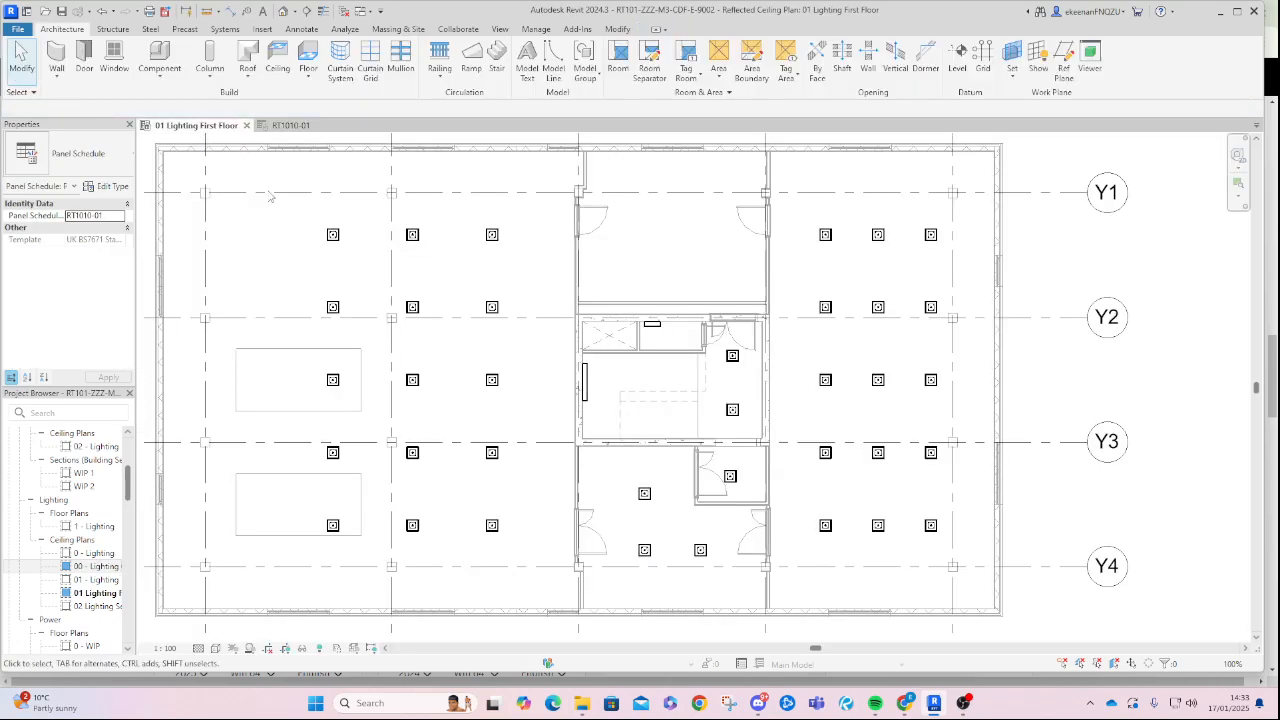
{"action": "left_click", "coordinate": [286, 125]}
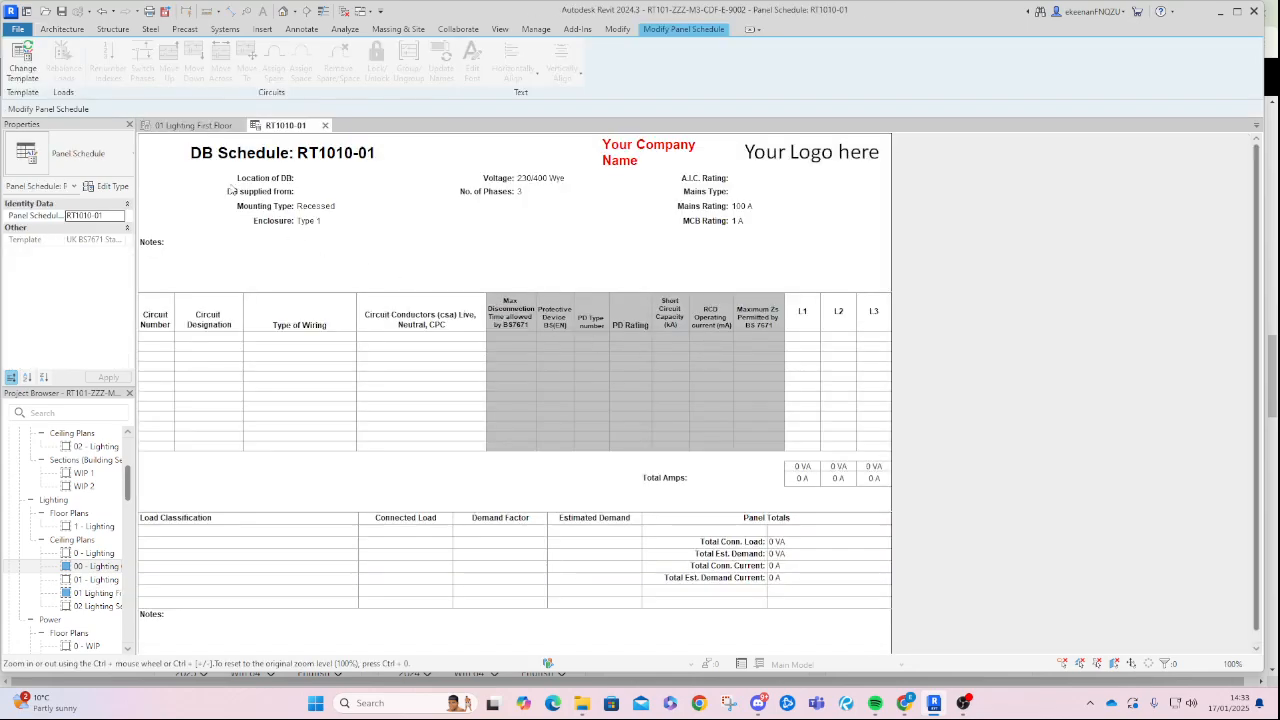
Check the panel name in the DB schedule header against the panel tag on the ground floor lighting plan.
{"action": "left_click", "coordinate": [305, 153]}
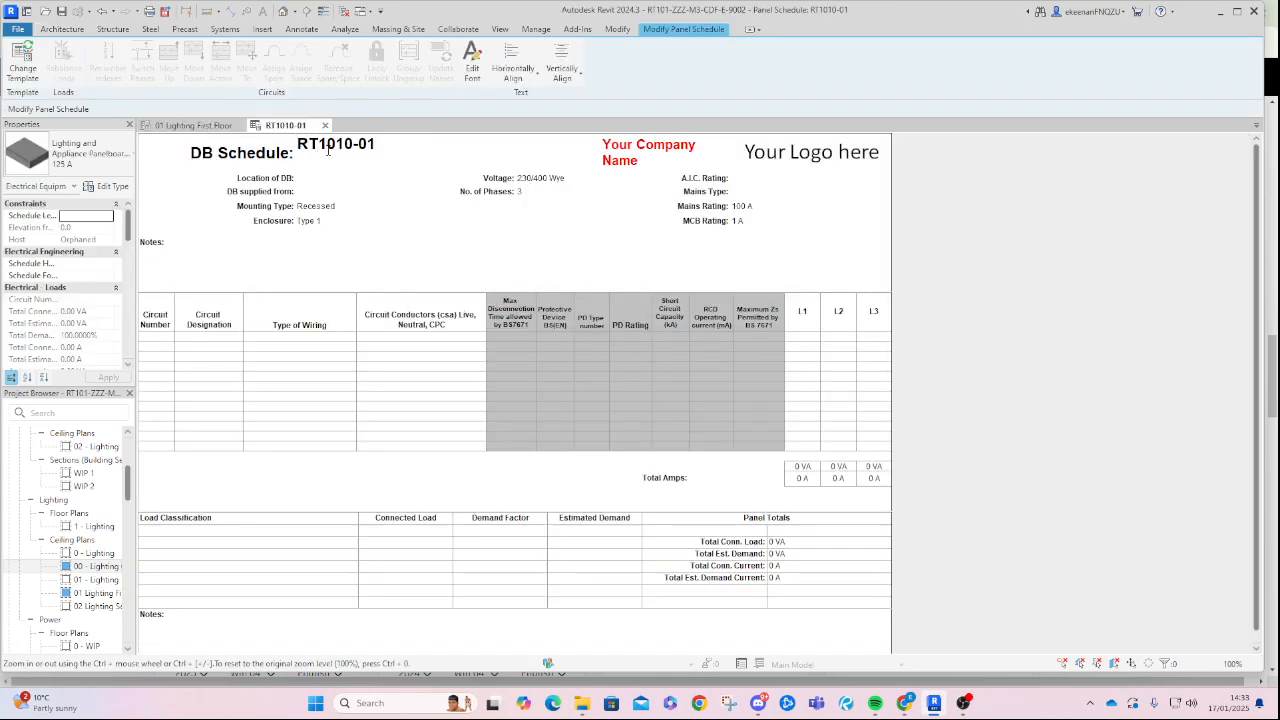
{"action": "key", "text": "shift+Left"}
{"action": "key", "text": "shift+Left"}
{"action": "left_click", "coordinate": [393, 203]}
{"action": "left_click", "coordinate": [367, 154]}
{"action": "left_click", "coordinate": [98, 567]}
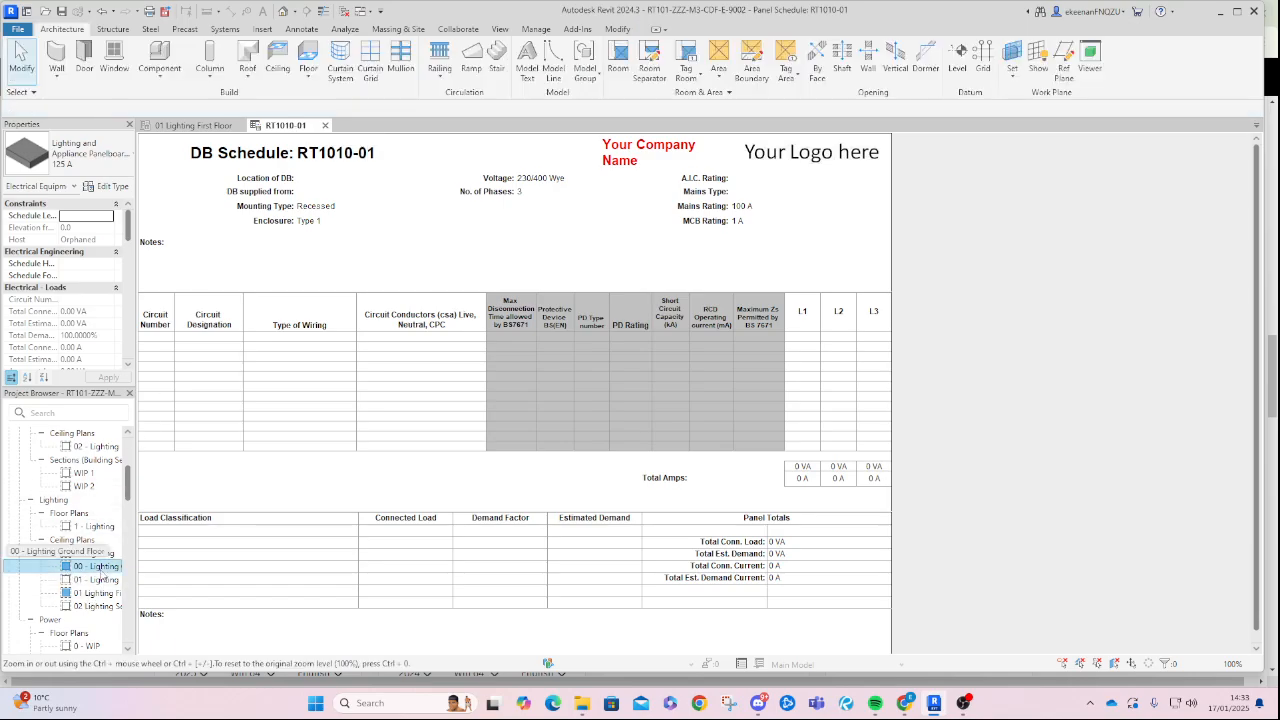
{"action": "double_click", "coordinate": [98, 567]}
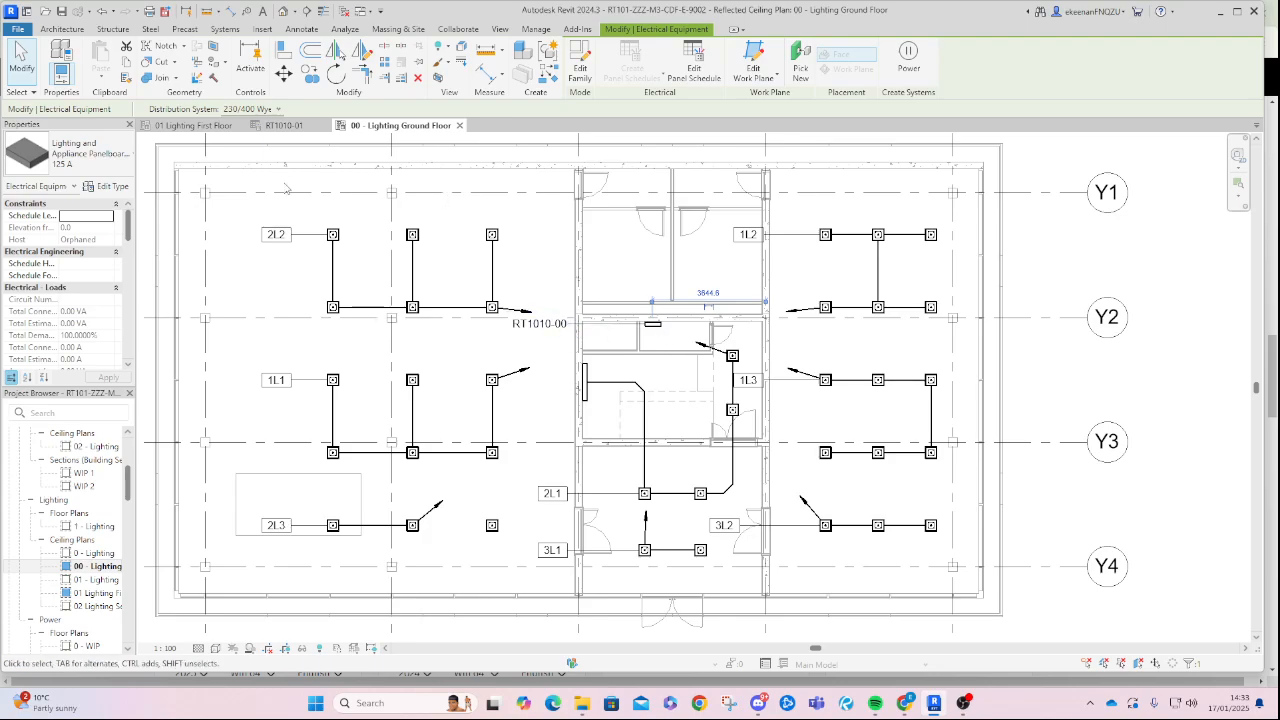
{"action": "left_click", "coordinate": [459, 125]}
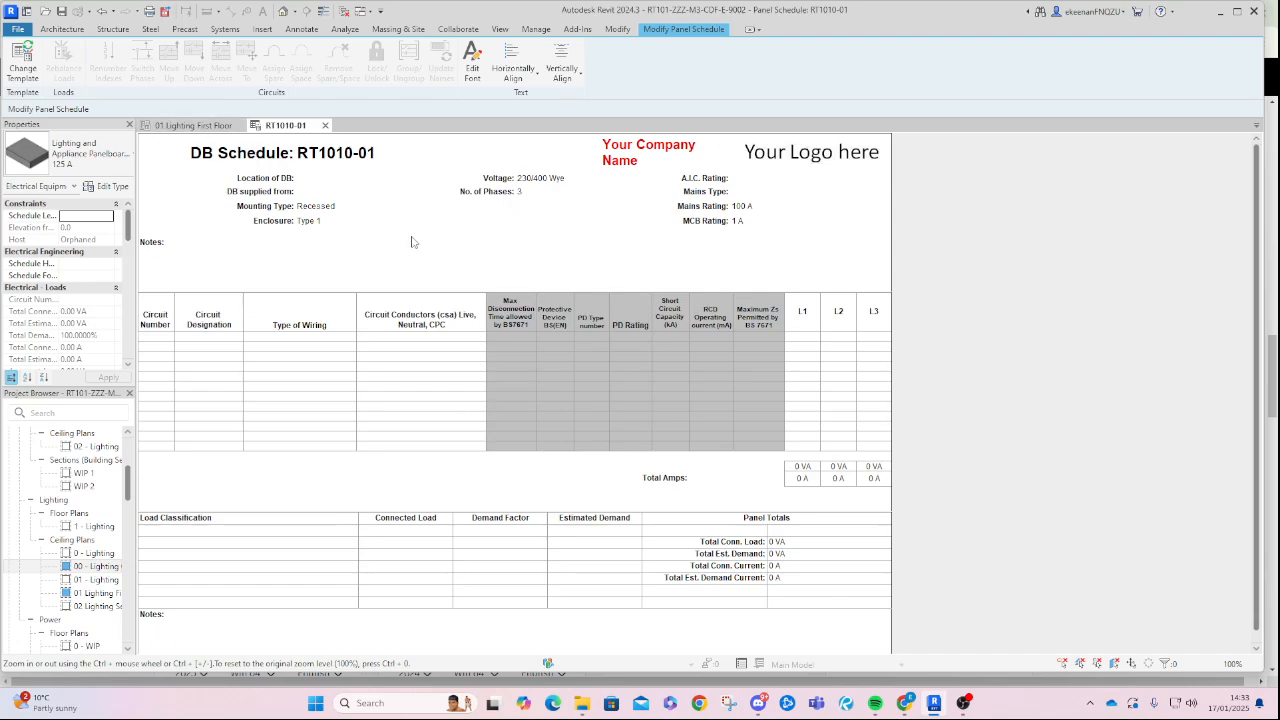
Tag the panelboard on the first floor lighting plan by category, placing the tag just below it.
{"action": "left_click", "coordinate": [148, 124]}
{"action": "left_click", "coordinate": [646, 241]}
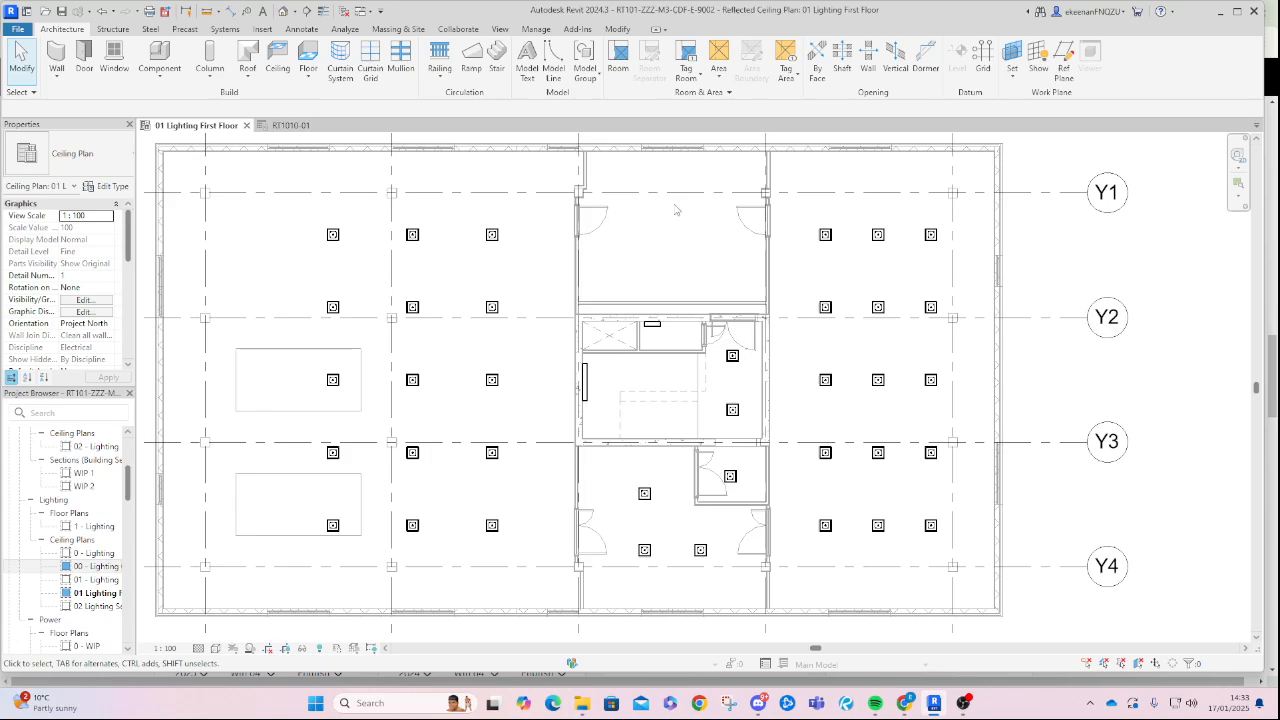
{"action": "scroll", "coordinate": [650, 420], "scroll_direction": "up", "scroll_amount": 2}
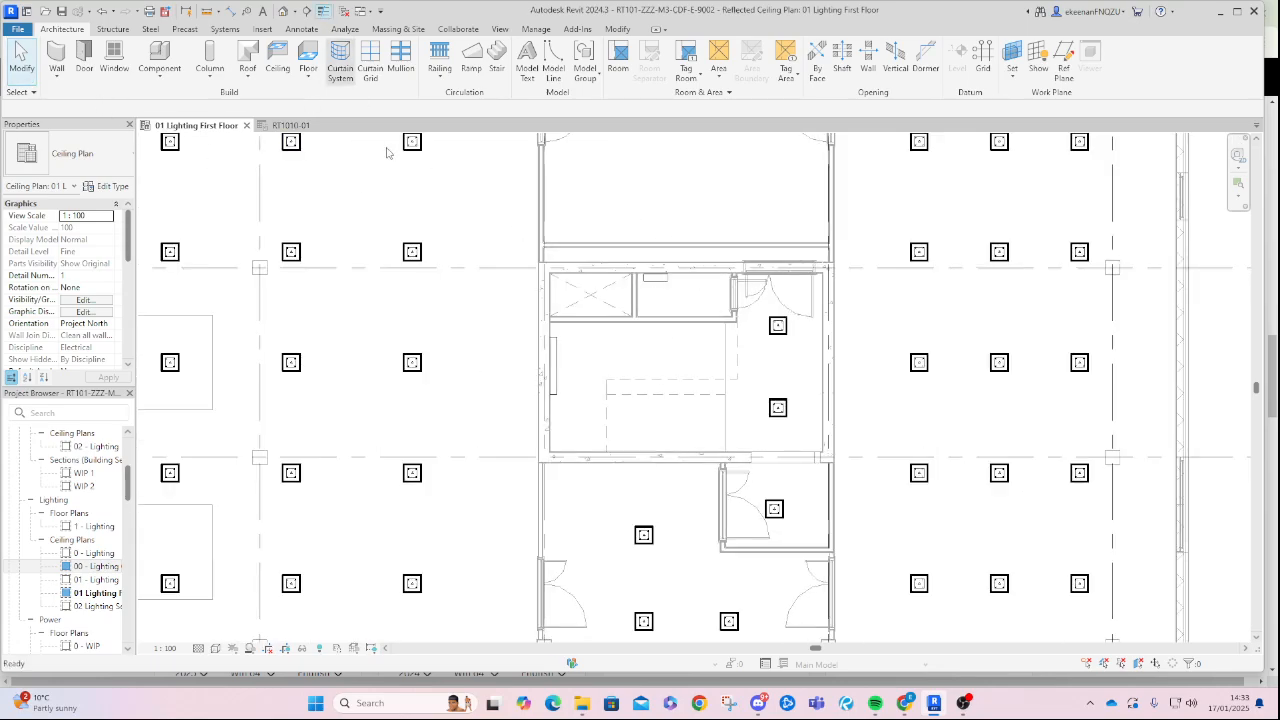
{"action": "scroll", "coordinate": [633, 291], "scroll_direction": "down", "scroll_amount": 2}
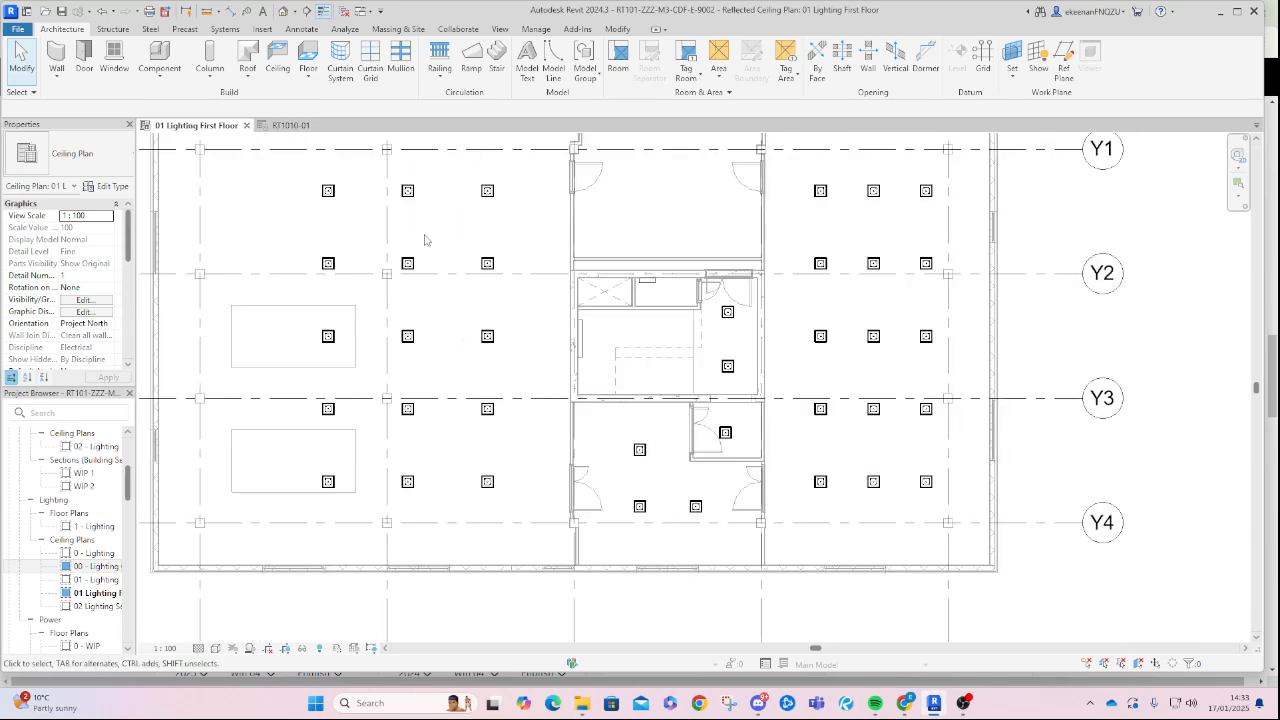
{"action": "left_click", "coordinate": [302, 29]}
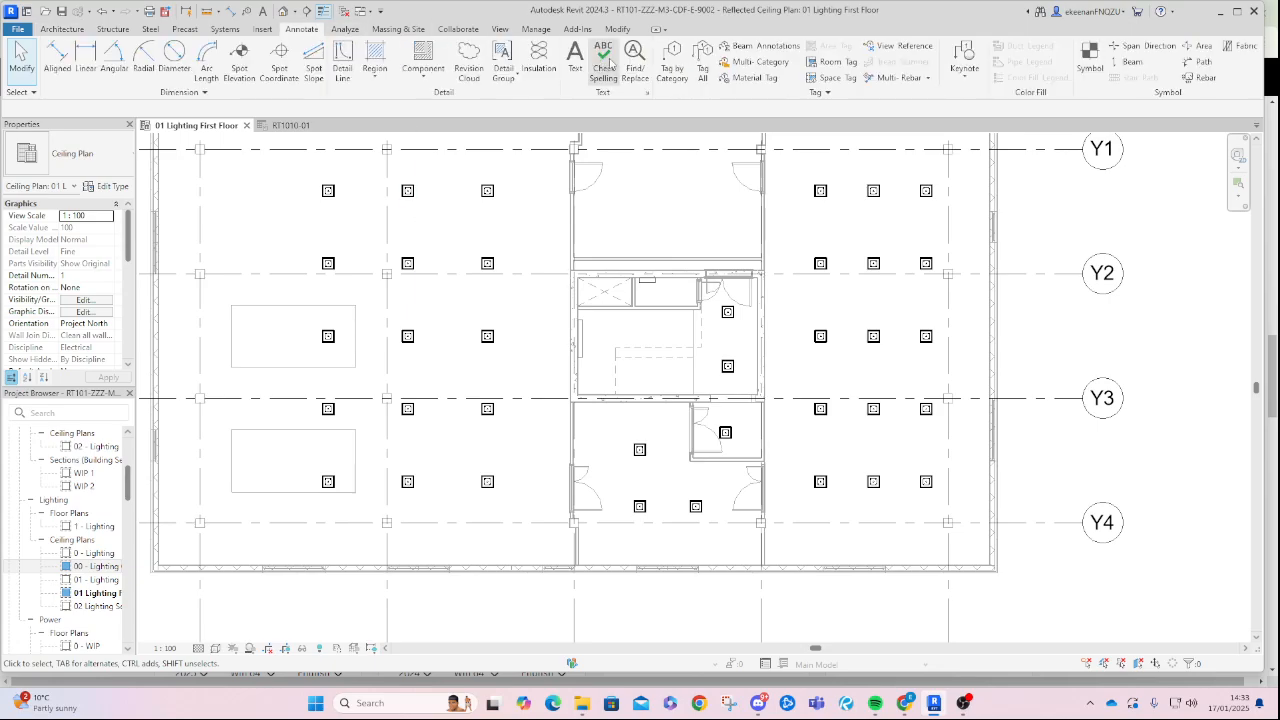
{"action": "left_click", "coordinate": [672, 58]}
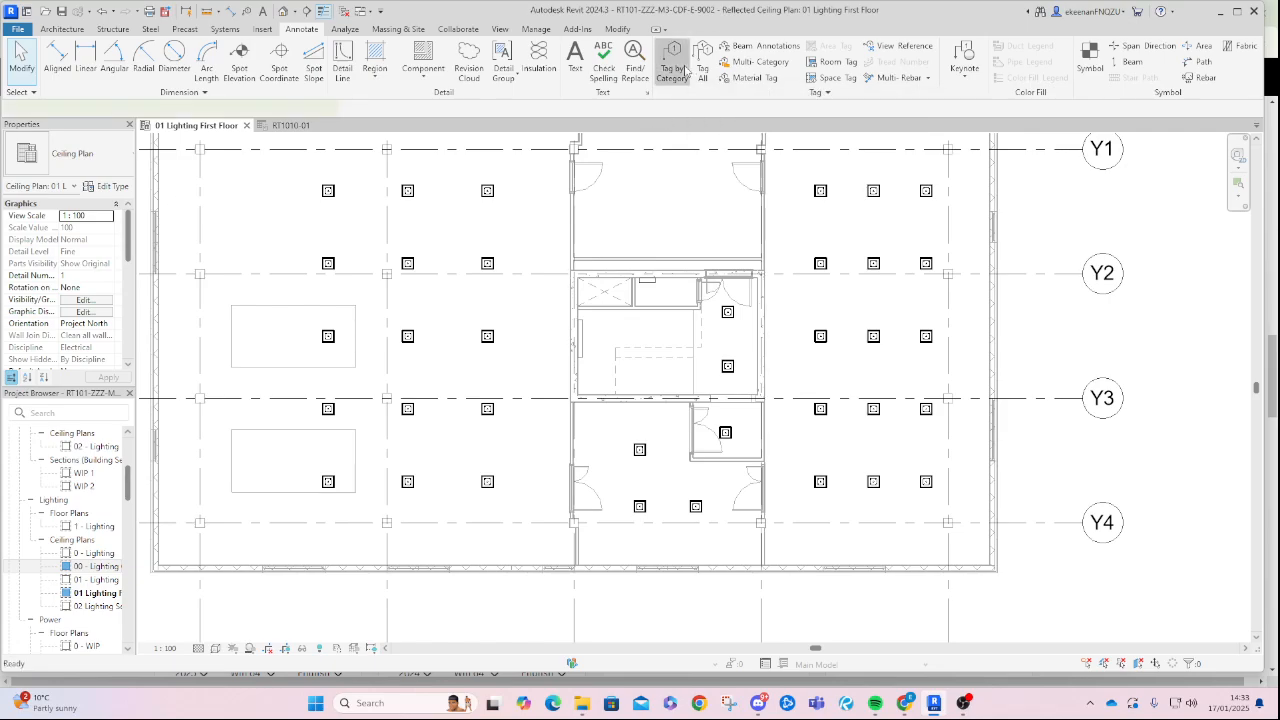
{"action": "left_click", "coordinate": [653, 282]}
{"action": "scroll", "coordinate": [666, 282], "scroll_direction": "up", "scroll_amount": 2}
{"action": "left_click_drag", "start_coordinate": [716, 289], "coordinate": [633, 328]}
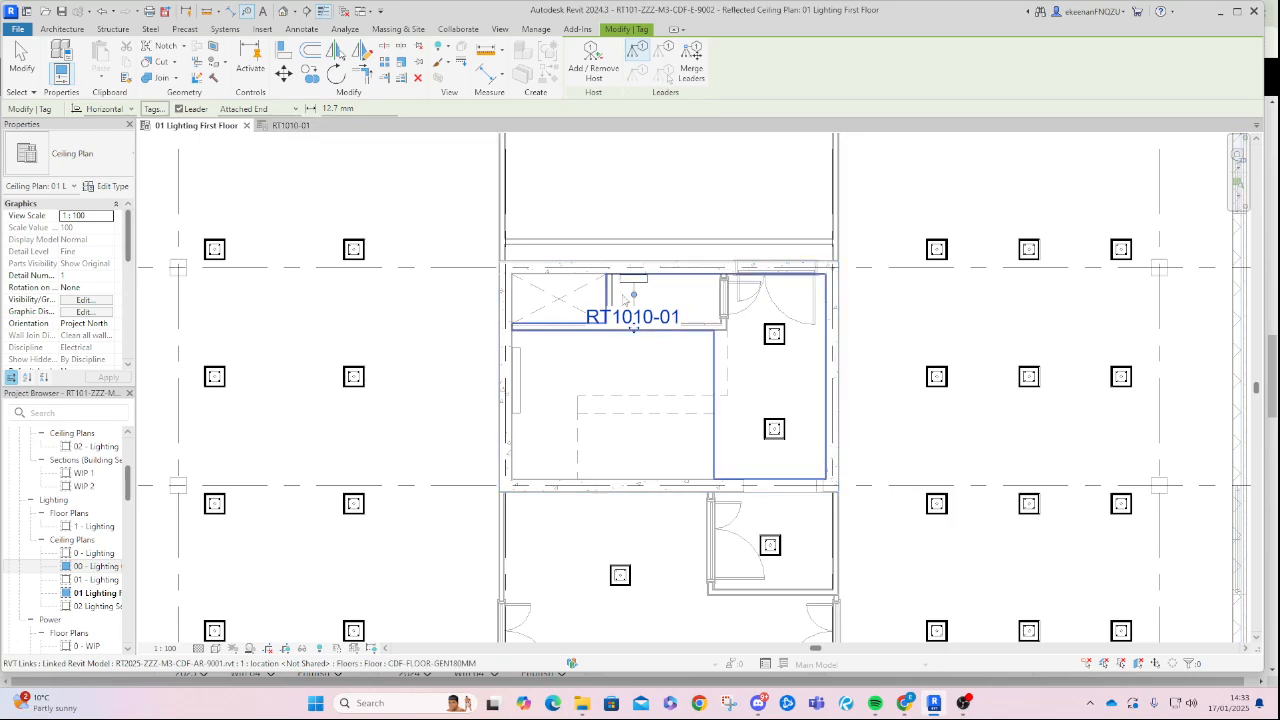
{"action": "key", "text": "Escape"}
{"action": "scroll", "coordinate": [618, 302], "scroll_direction": "down", "scroll_amount": 3}
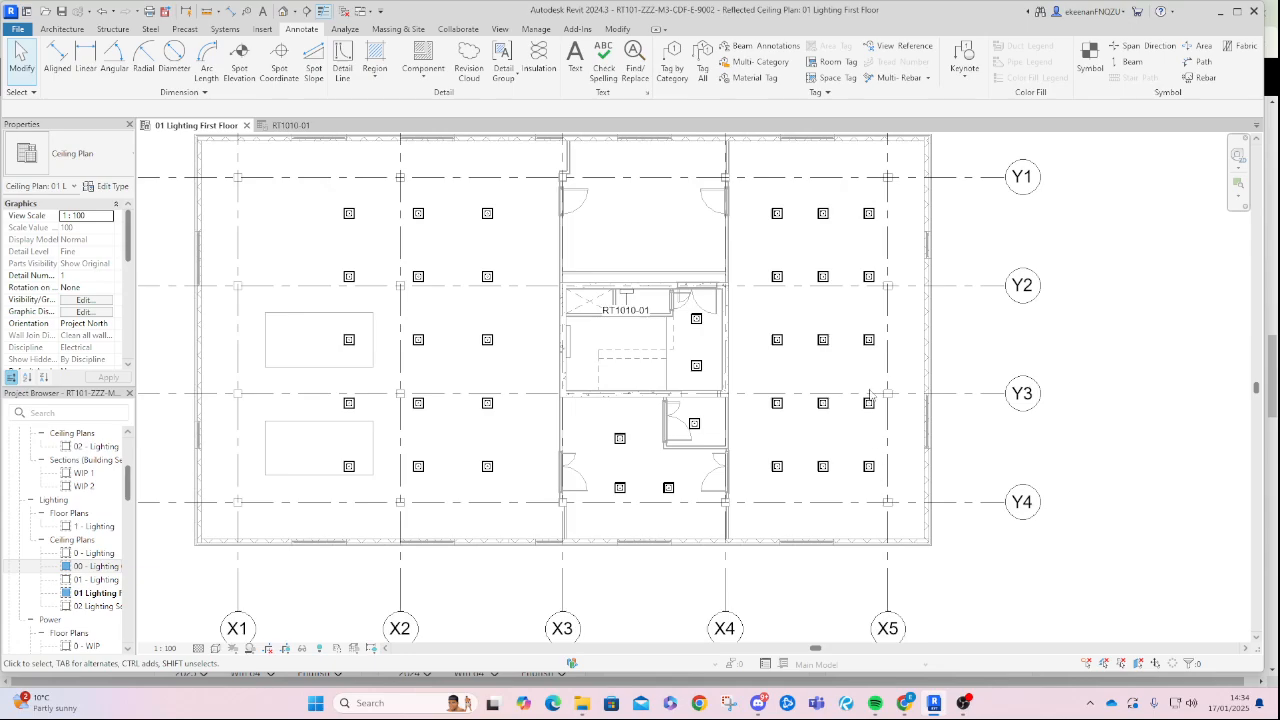
{"action": "left_click", "coordinate": [349, 215]}
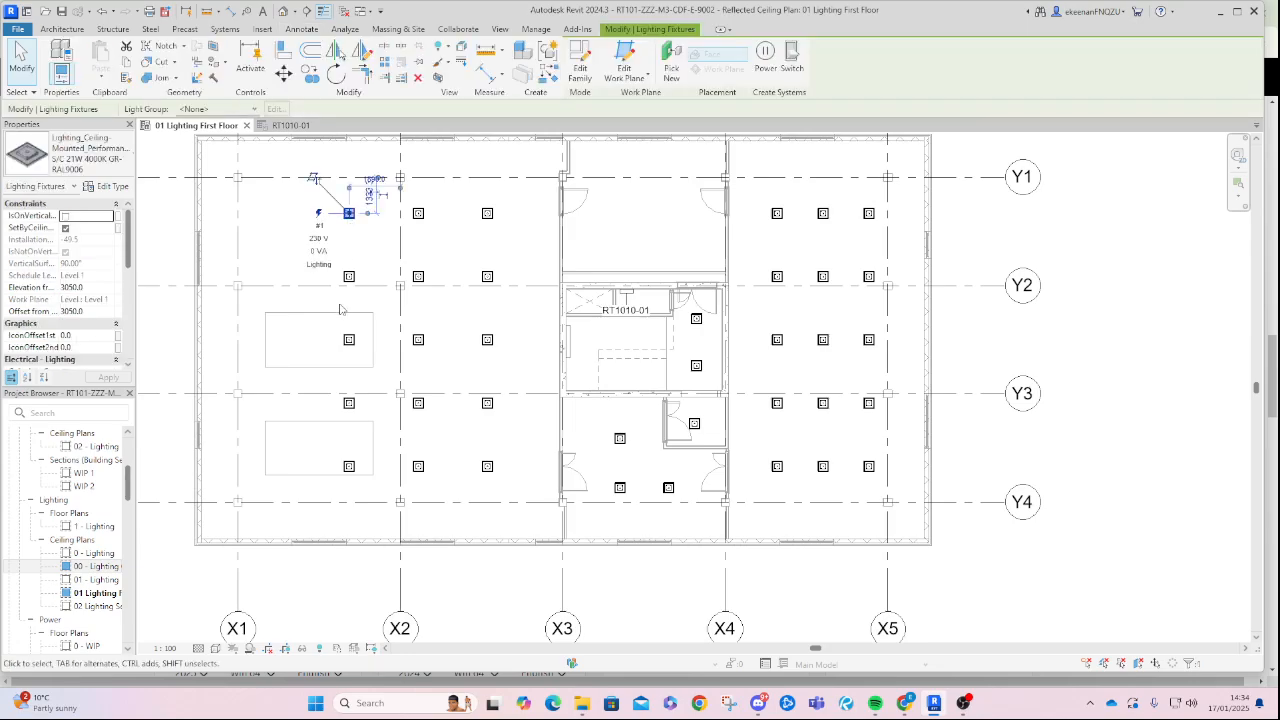
{"action": "left_click", "coordinate": [419, 219], "text": "ctrl"}
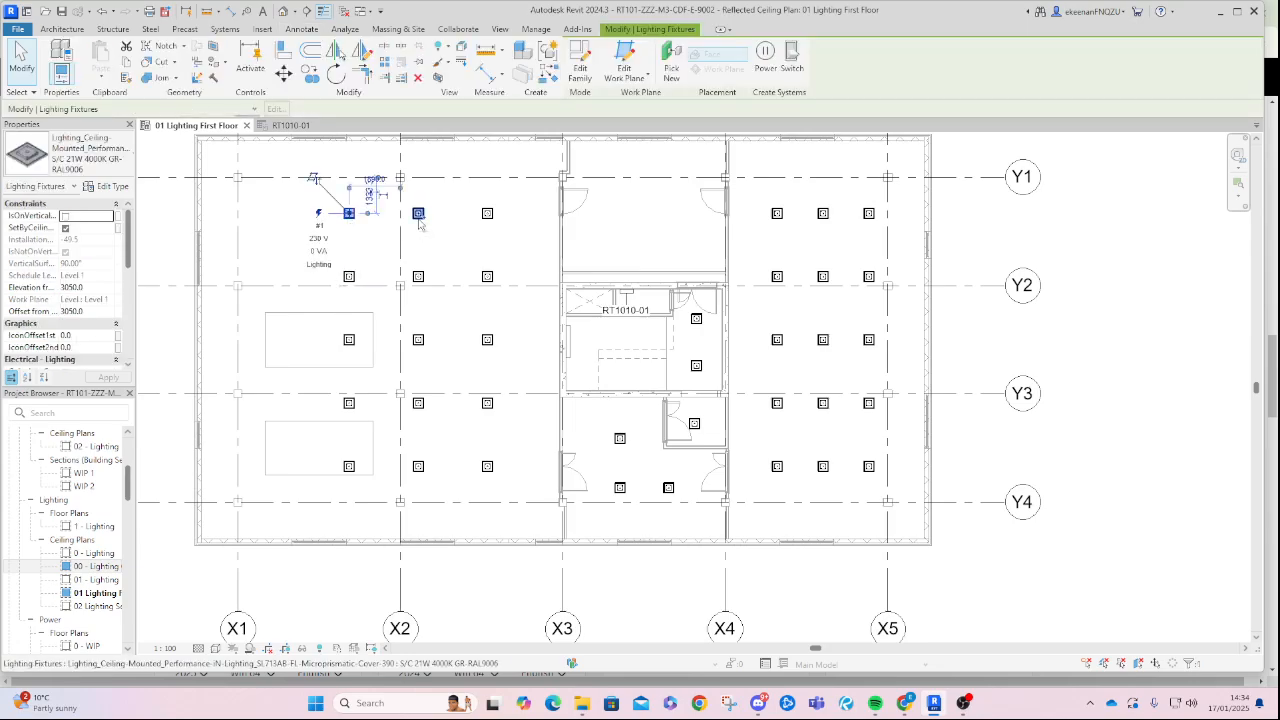
{"action": "left_click", "coordinate": [488, 218], "text": "ctrl"}
{"action": "left_click", "coordinate": [488, 279], "text": "ctrl"}
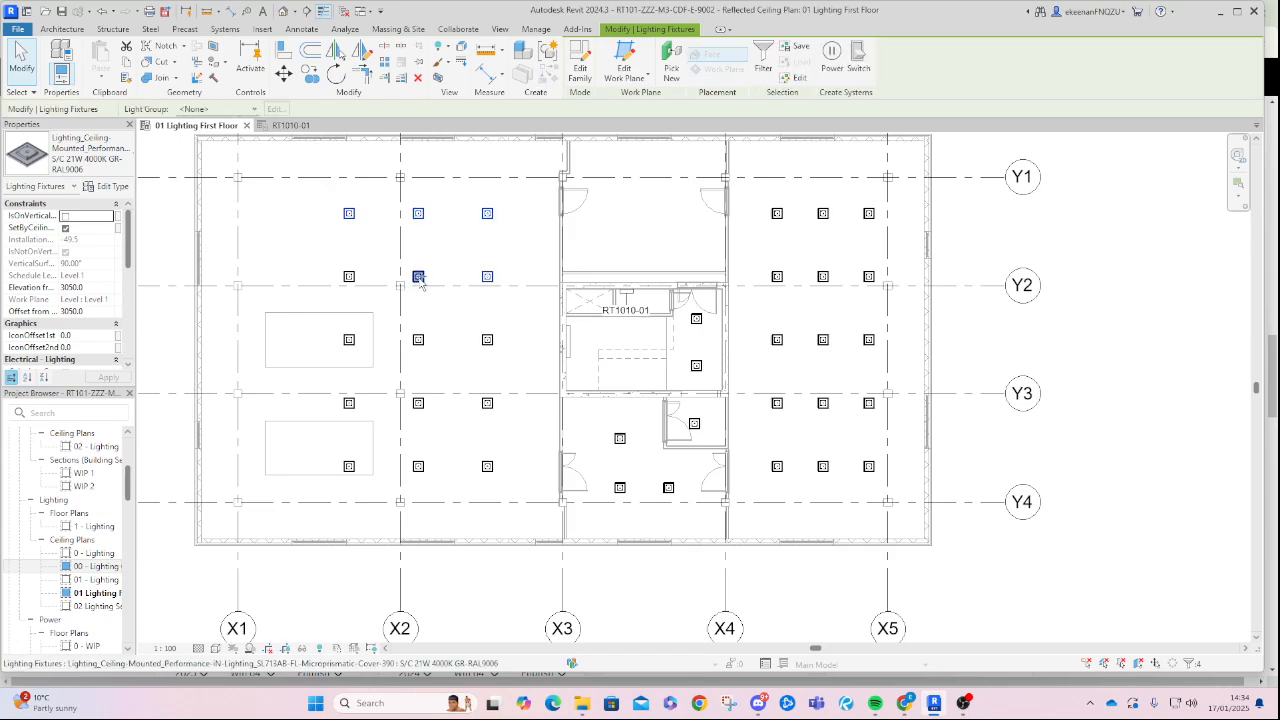
{"action": "left_click", "coordinate": [419, 278], "text": "ctrl"}
{"action": "left_click", "coordinate": [349, 277], "text": "ctrl"}
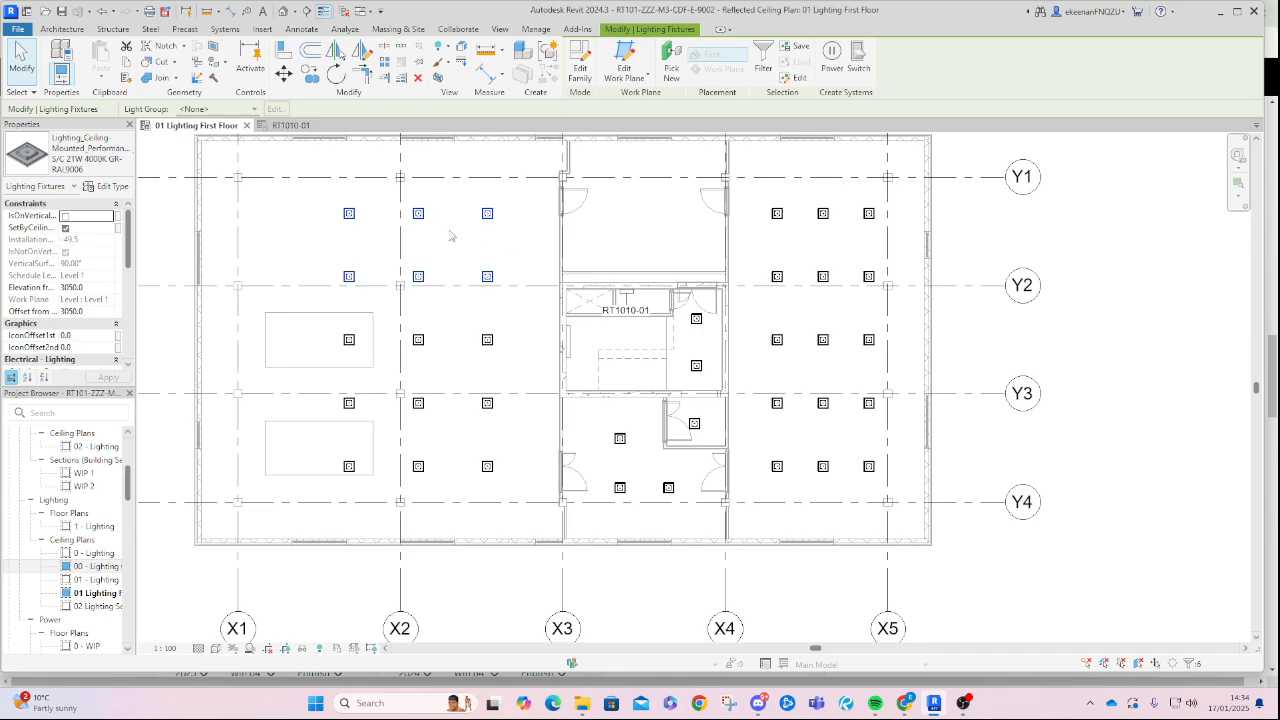
{"action": "key", "text": "Escape"}
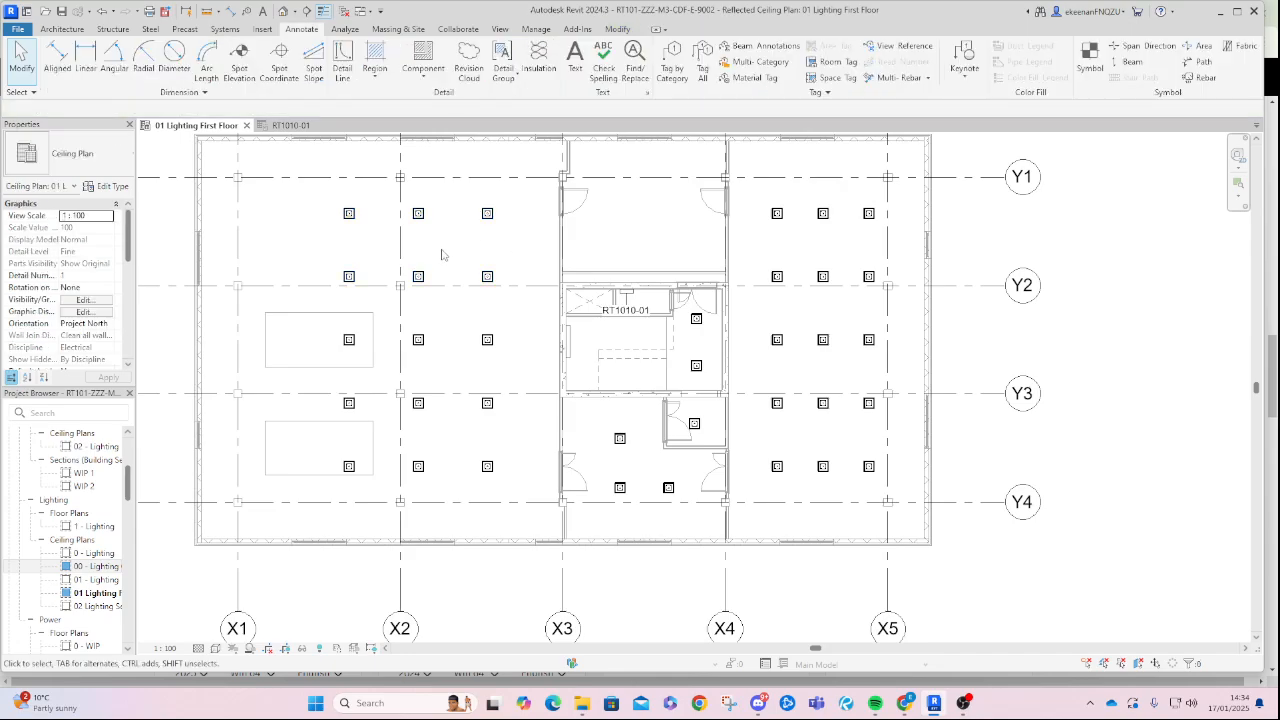
{"action": "left_click", "coordinate": [354, 221]}
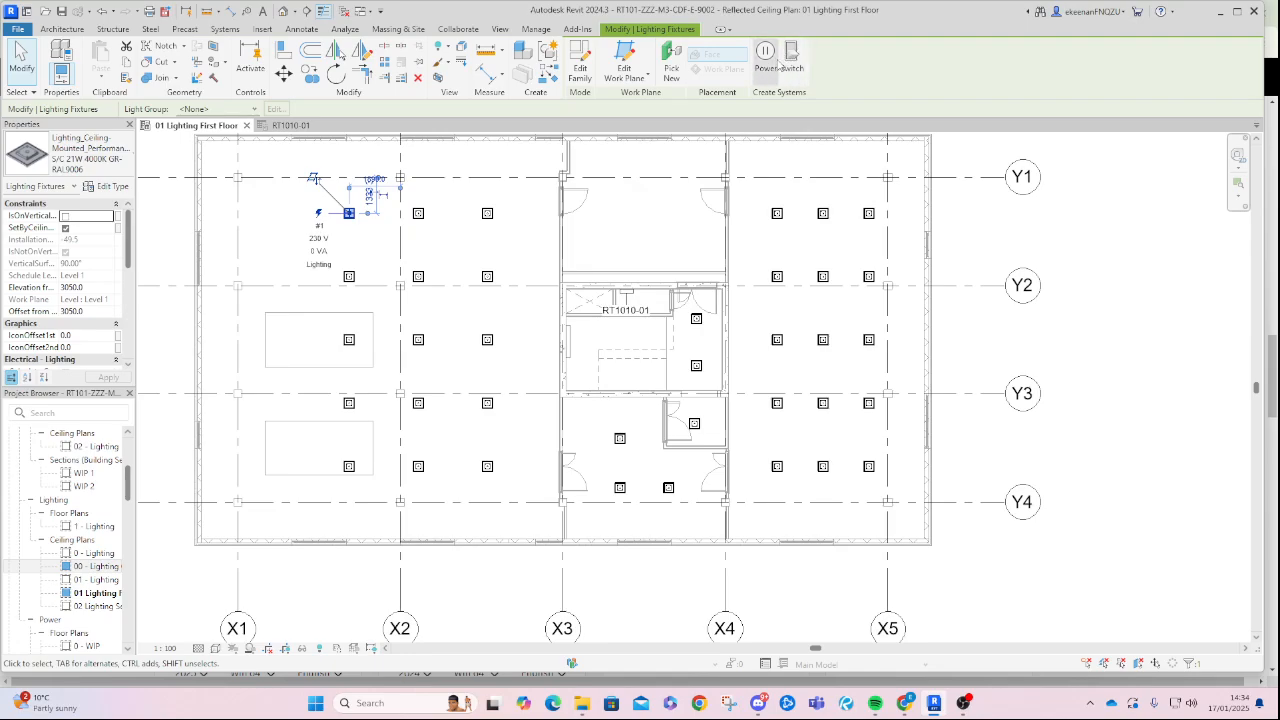
{"action": "left_click", "coordinate": [708, 228]}
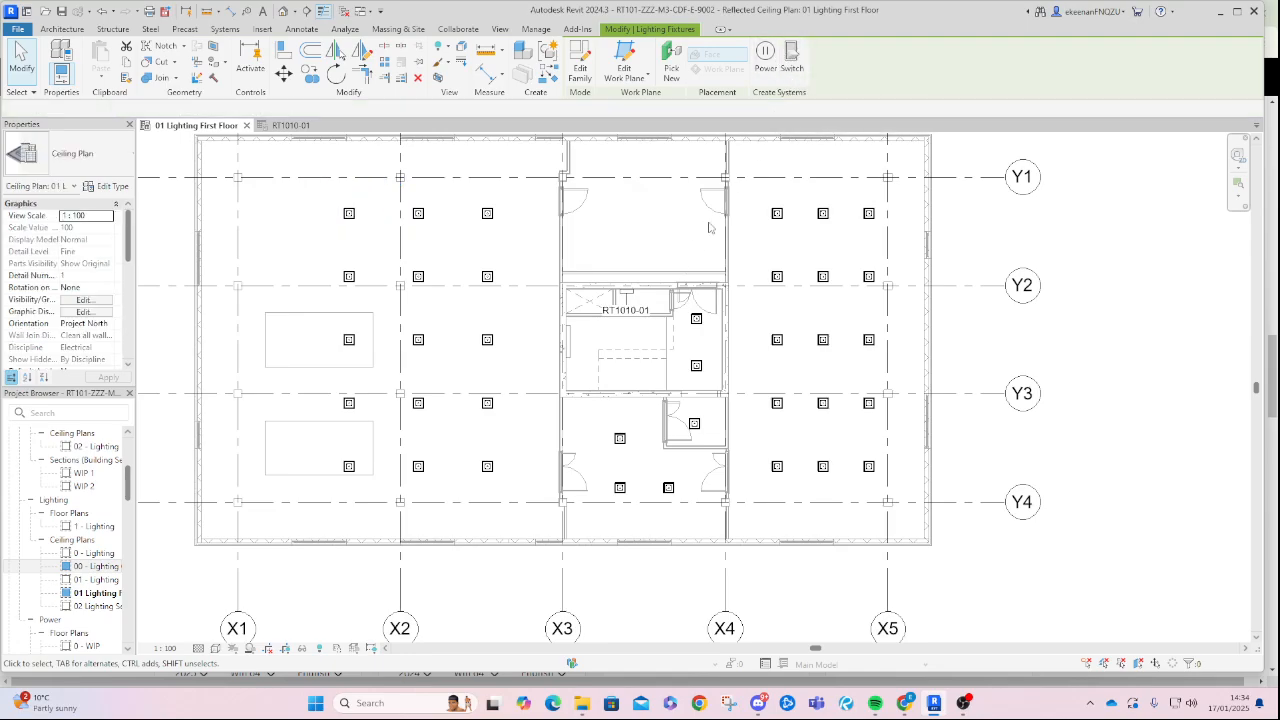
{"action": "left_click", "coordinate": [625, 289]}
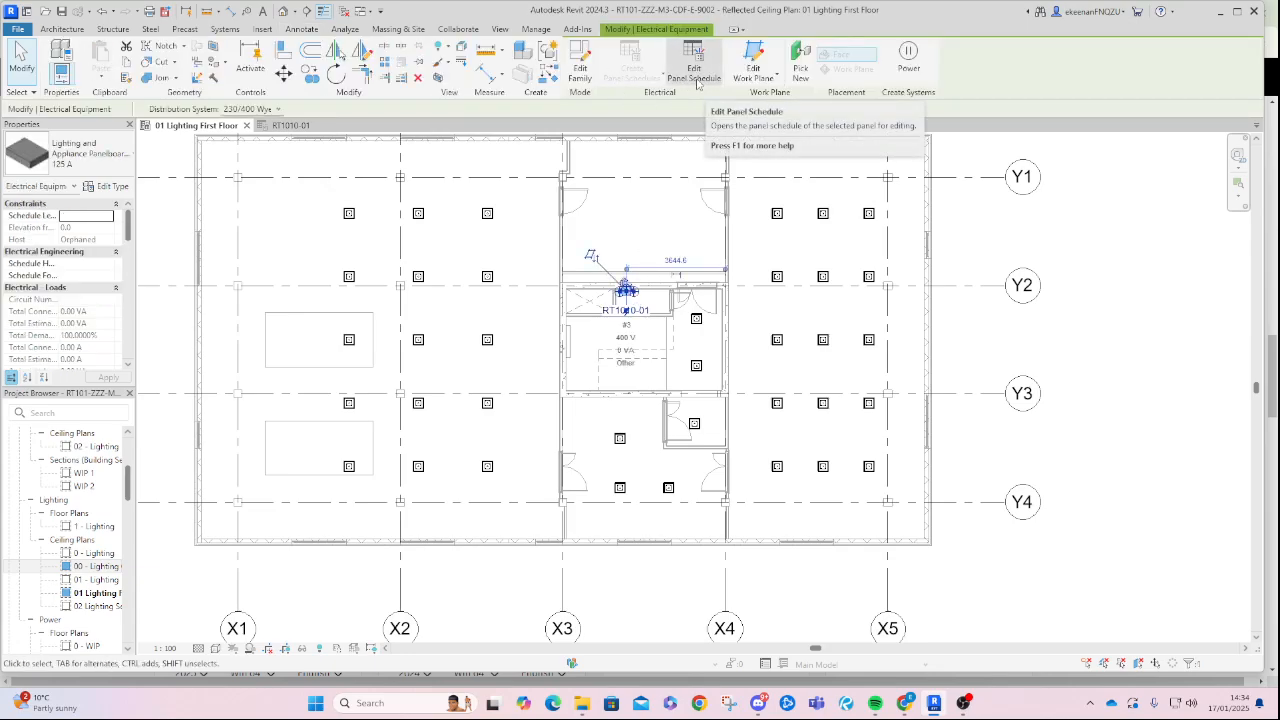
{"action": "left_click", "coordinate": [465, 290]}
Create a power circuit from the six fixtures between grids Y1 and Y2, west of X3, and assign it to panel RT1010-01.
{"action": "left_click", "coordinate": [350, 214]}
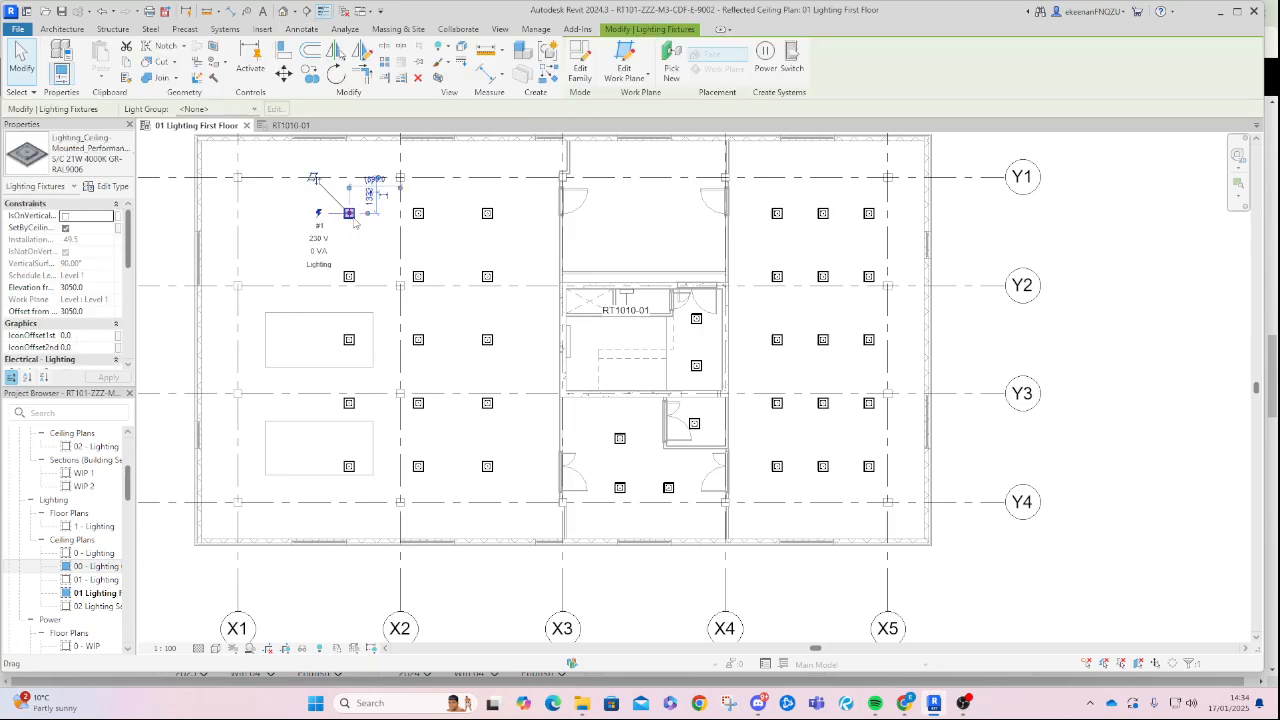
{"action": "left_click", "coordinate": [420, 215], "text": "ctrl"}
{"action": "left_click", "coordinate": [489, 216], "text": "ctrl"}
{"action": "left_click", "coordinate": [489, 278], "text": "ctrl"}
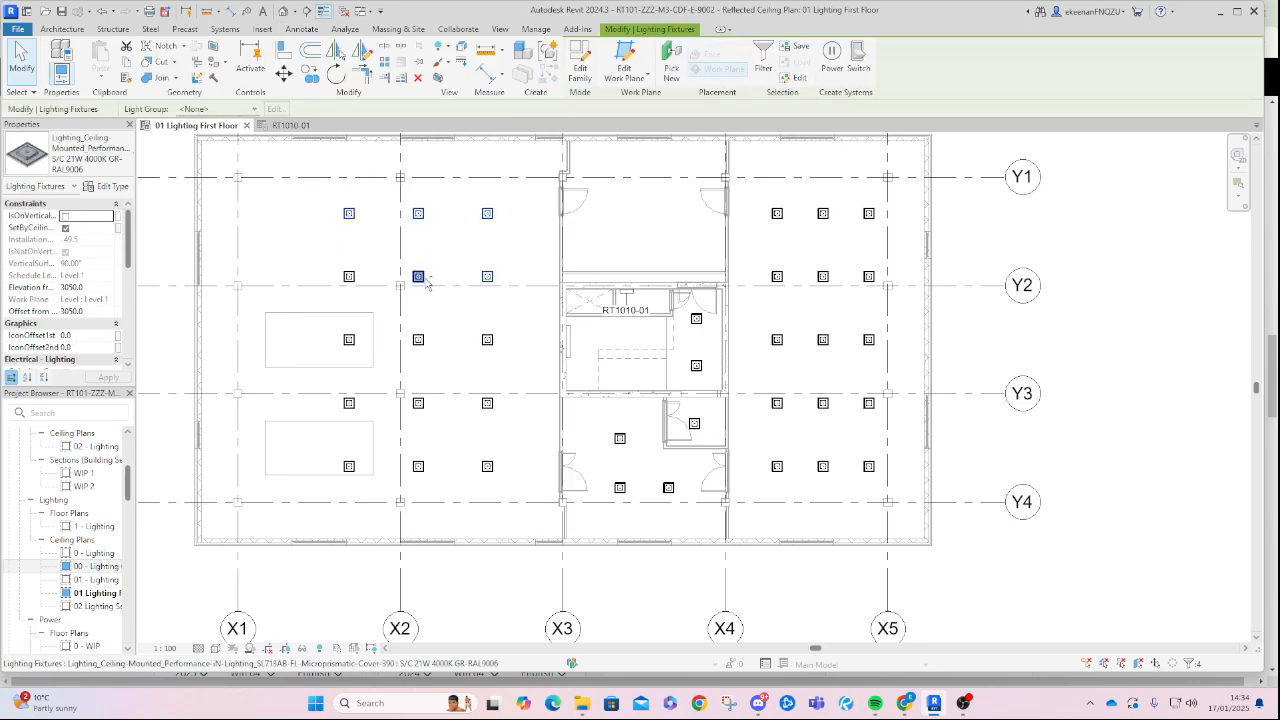
{"action": "left_click", "coordinate": [418, 276], "text": "ctrl"}
{"action": "left_click", "coordinate": [349, 276], "text": "ctrl"}
{"action": "left_click", "coordinate": [831, 55]}
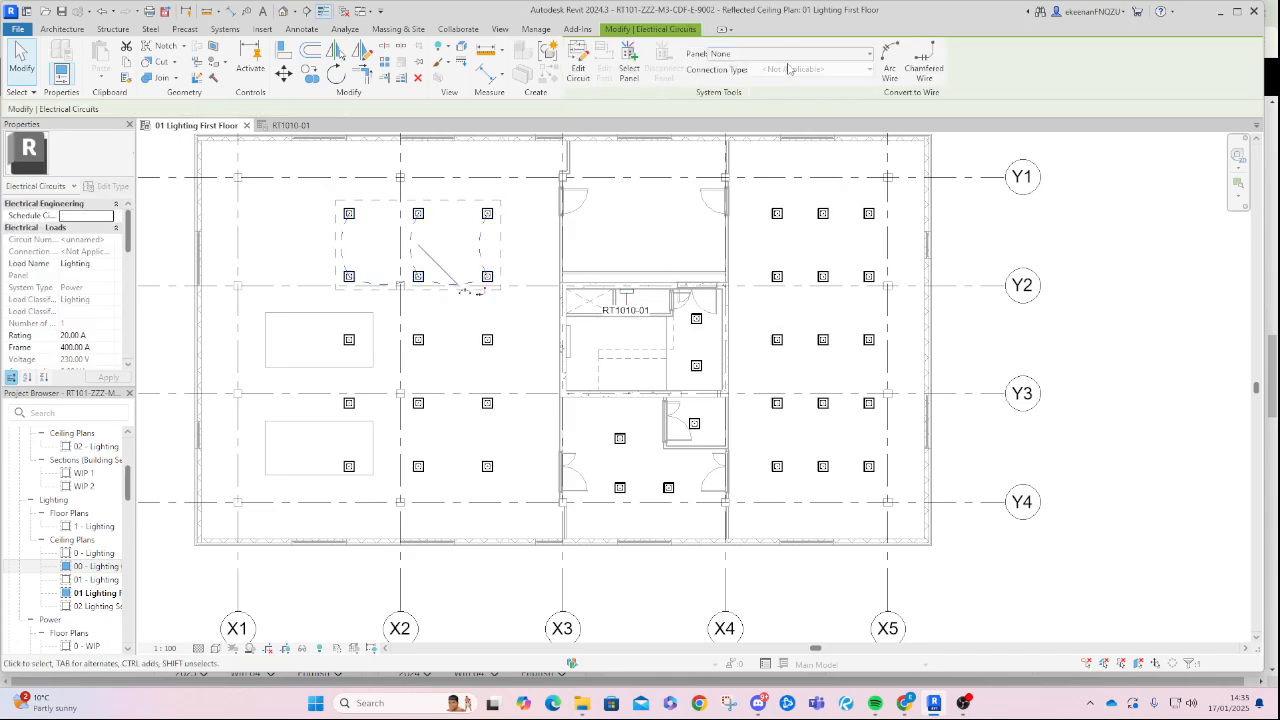
{"action": "left_click", "coordinate": [750, 54]}
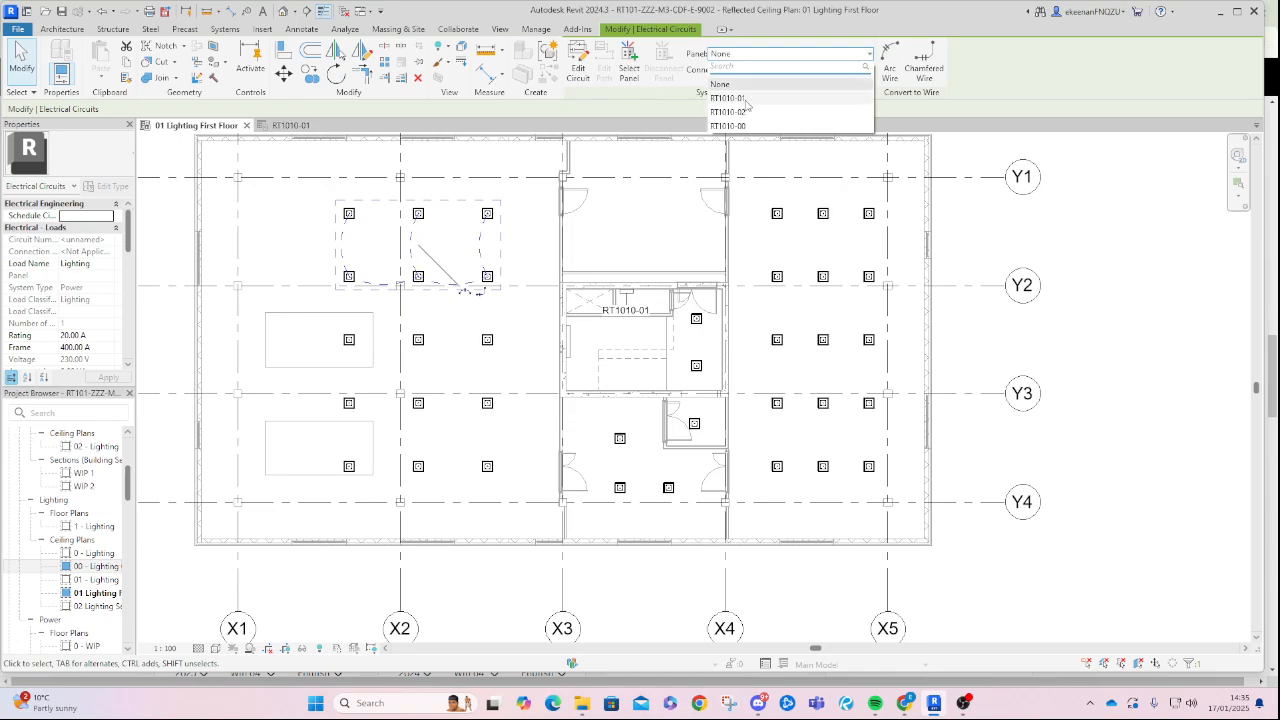
{"action": "left_click", "coordinate": [745, 100]}
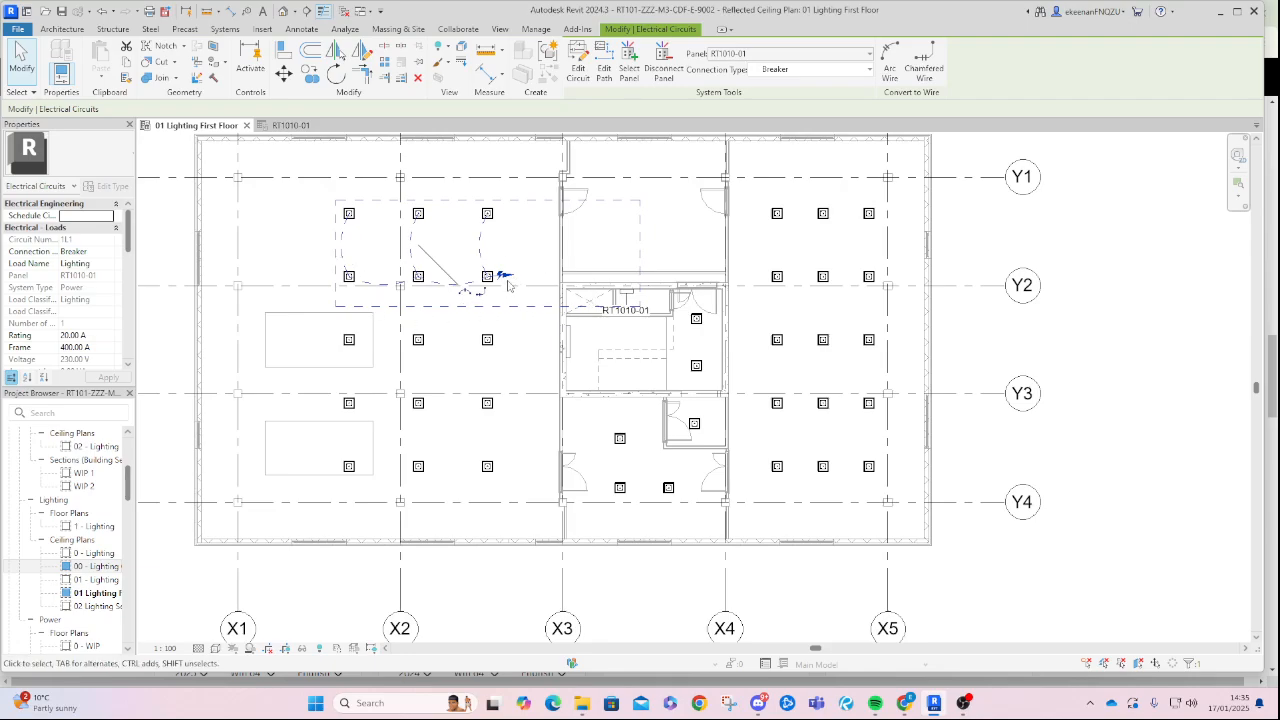
Convert the circuit of the six fixtures between grids Y1 and Y2 to chamfered wires.
{"action": "left_click", "coordinate": [924, 62]}
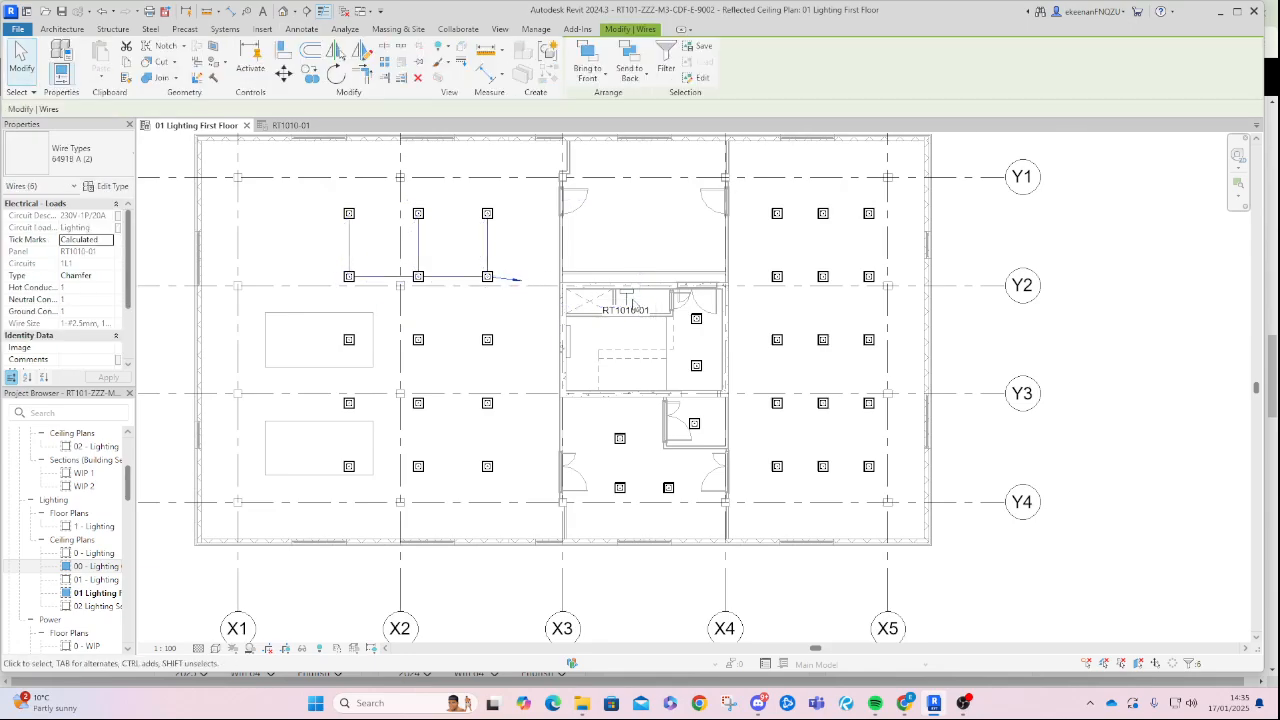
{"action": "scroll", "coordinate": [519, 293], "scroll_direction": "up", "scroll_amount": 2}
{"action": "key", "text": "Escape"}
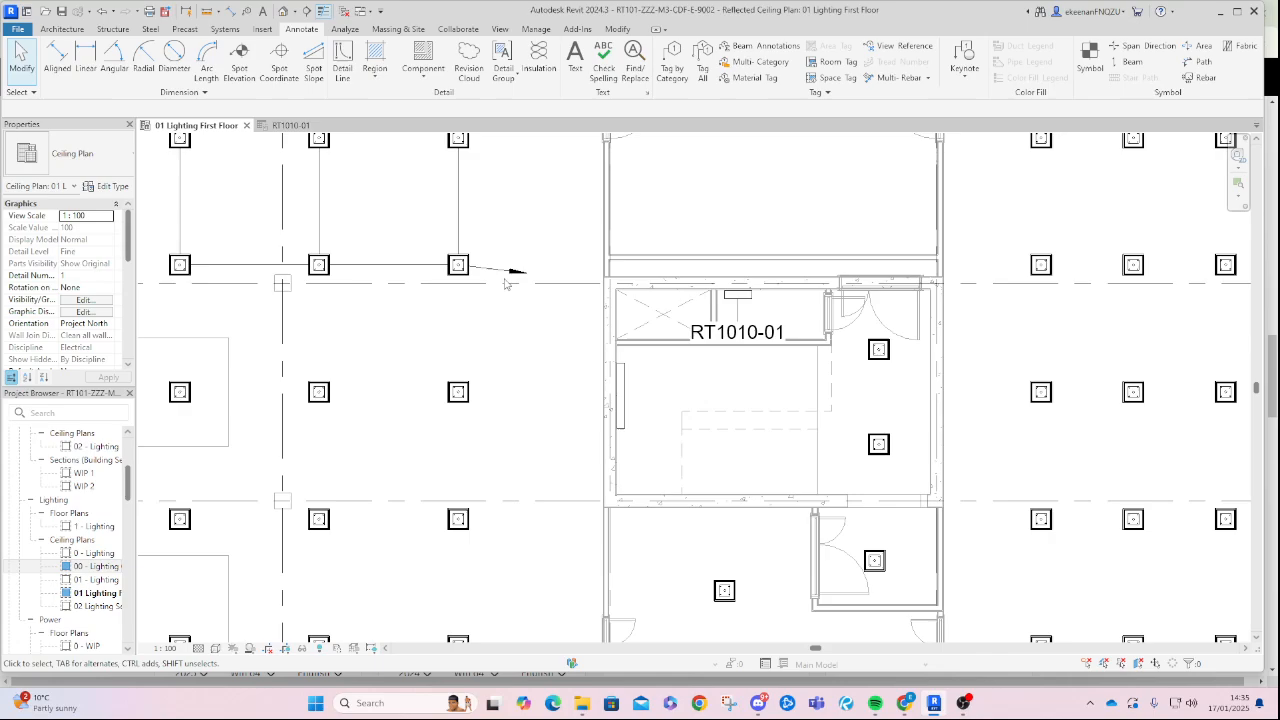
{"action": "scroll", "coordinate": [517, 275], "scroll_direction": "down", "scroll_amount": 2}
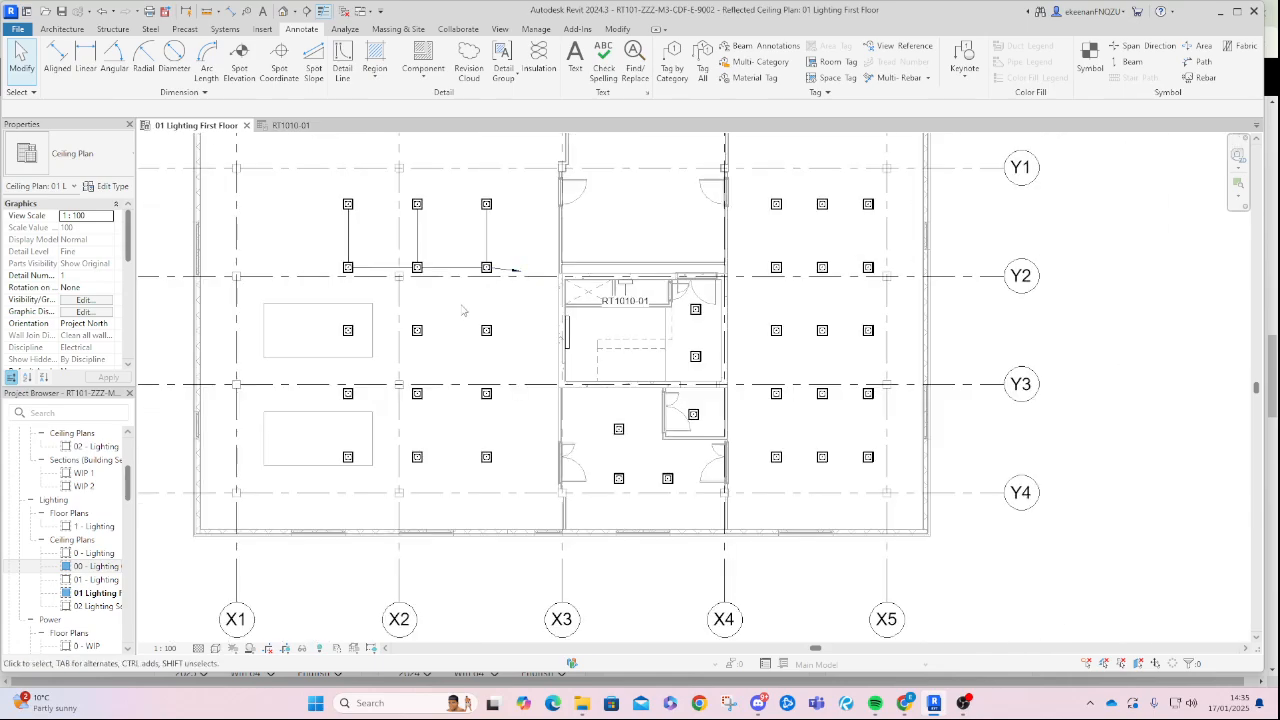
{"action": "left_click", "coordinate": [348, 204]}
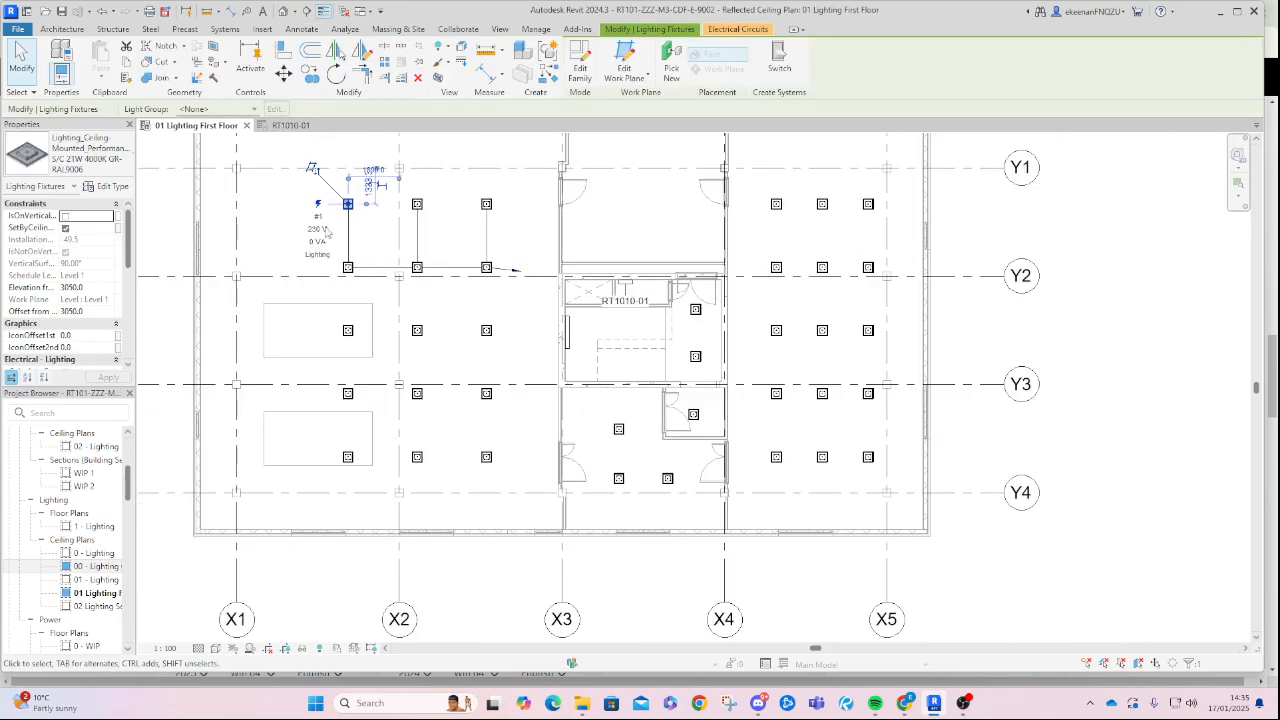
{"action": "key", "text": "Escape"}
{"action": "key", "text": "v"}
{"action": "key", "text": "v"}
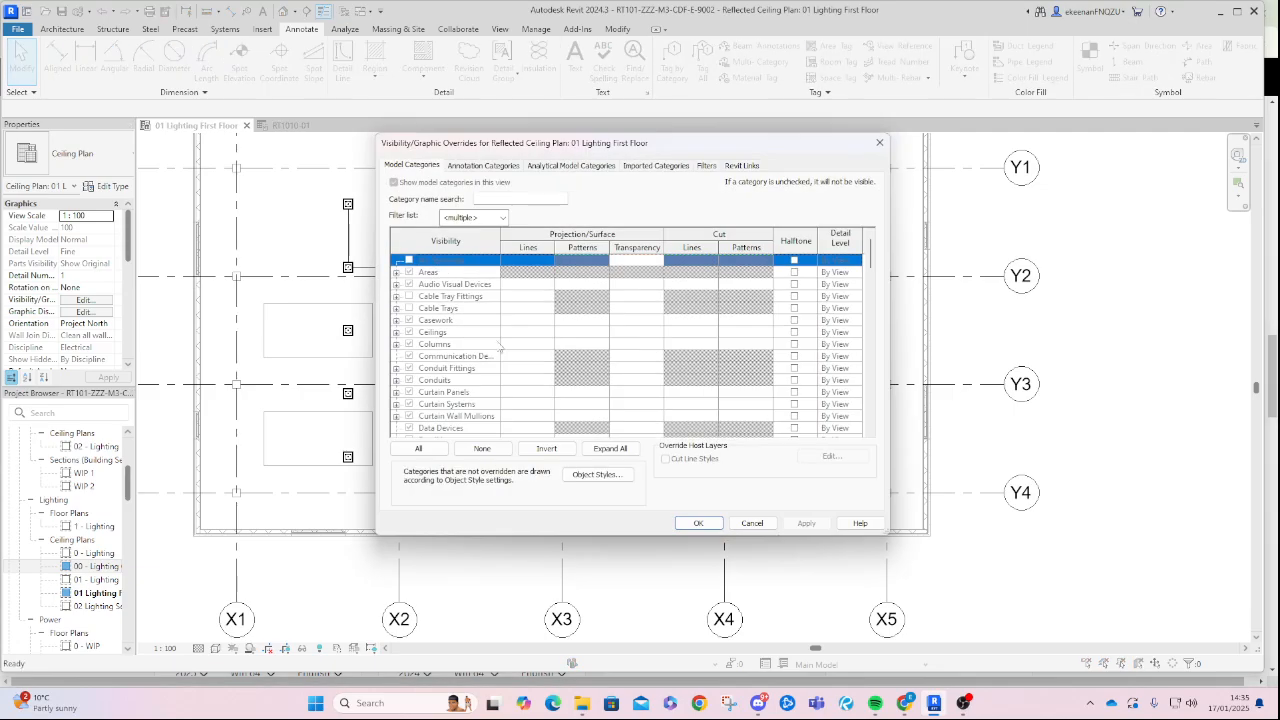
{"action": "left_click", "coordinate": [879, 142]}
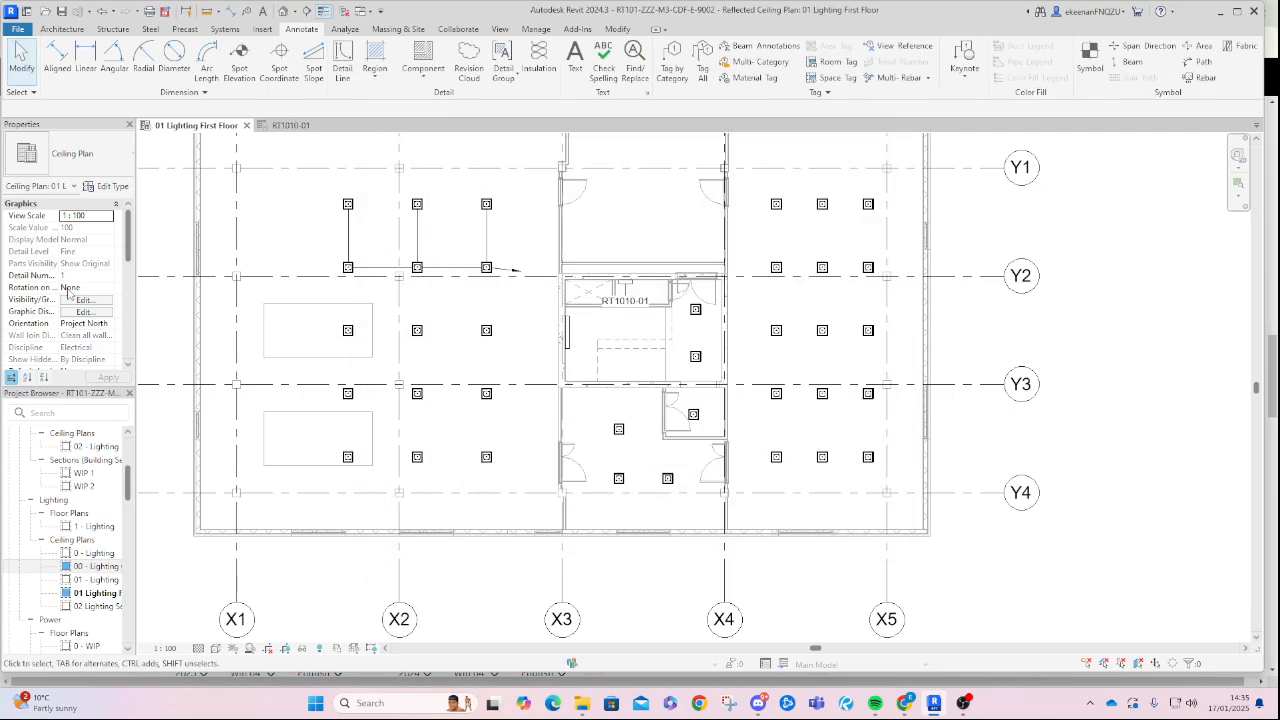
Open the model category overrides of the Electrical Lighting Sheets view template, with templates of all view types listed.
{"action": "scroll", "coordinate": [83, 347], "scroll_direction": "down", "scroll_amount": 3}
{"action": "scroll", "coordinate": [83, 347], "scroll_direction": "down", "scroll_amount": 3}
{"action": "left_click", "coordinate": [86, 300]}
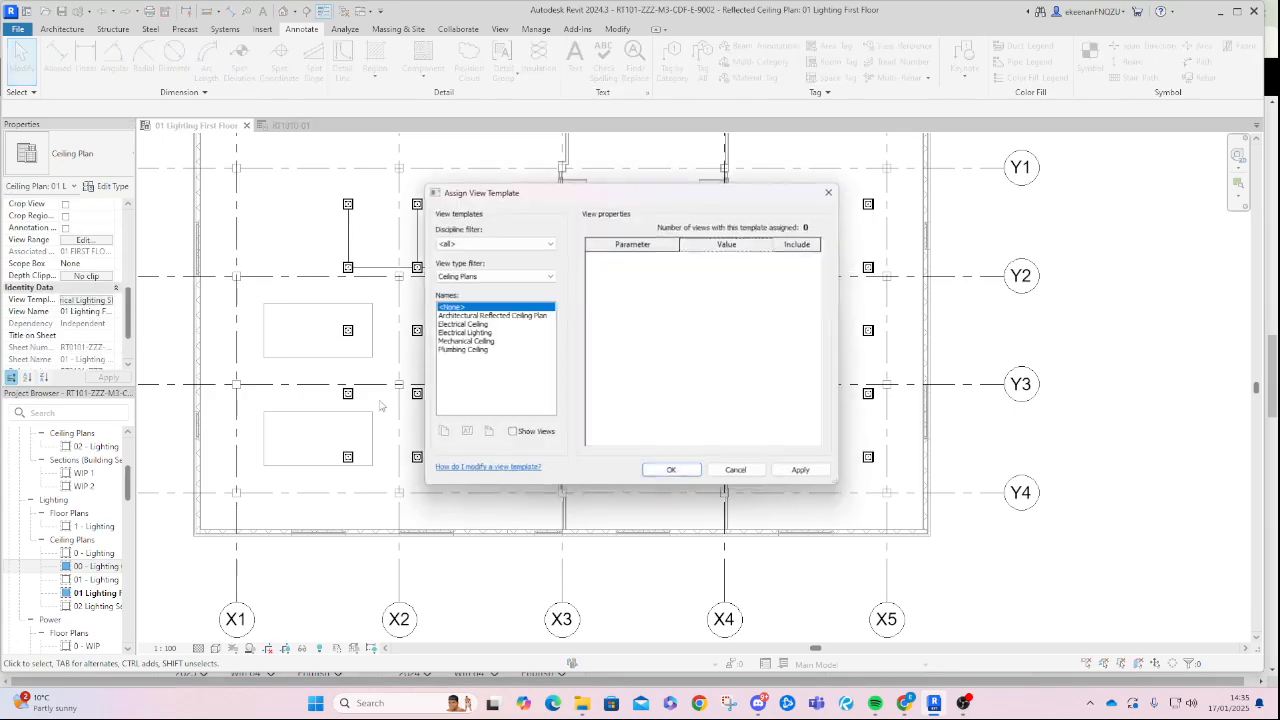
{"action": "left_click", "coordinate": [472, 275]}
{"action": "left_click", "coordinate": [444, 287]}
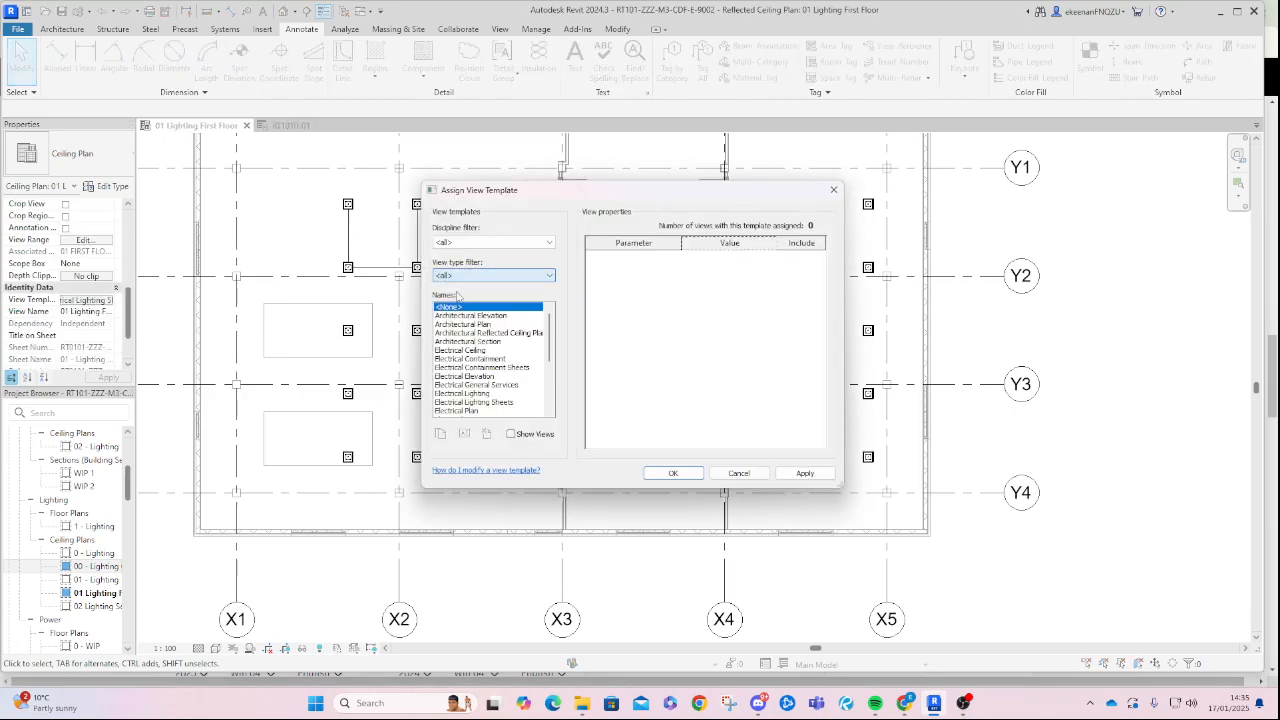
{"action": "scroll", "coordinate": [466, 384], "scroll_direction": "down", "scroll_amount": 3}
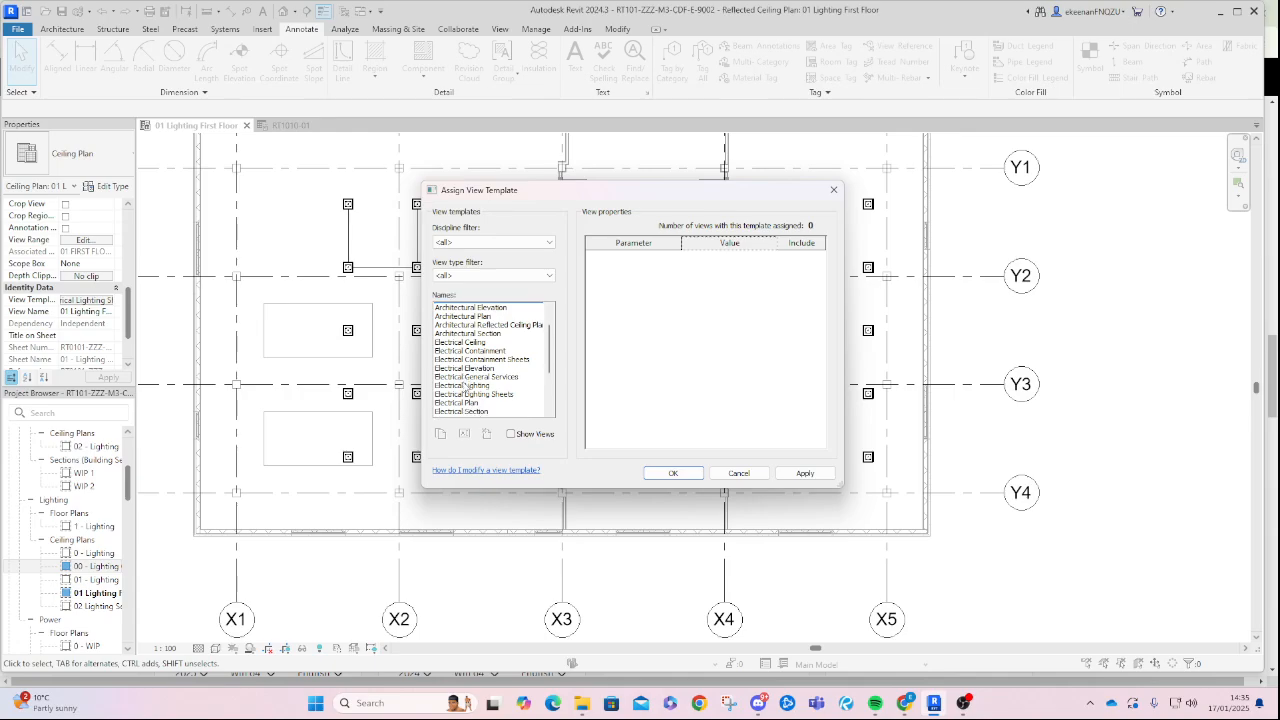
{"action": "left_click", "coordinate": [480, 324]}
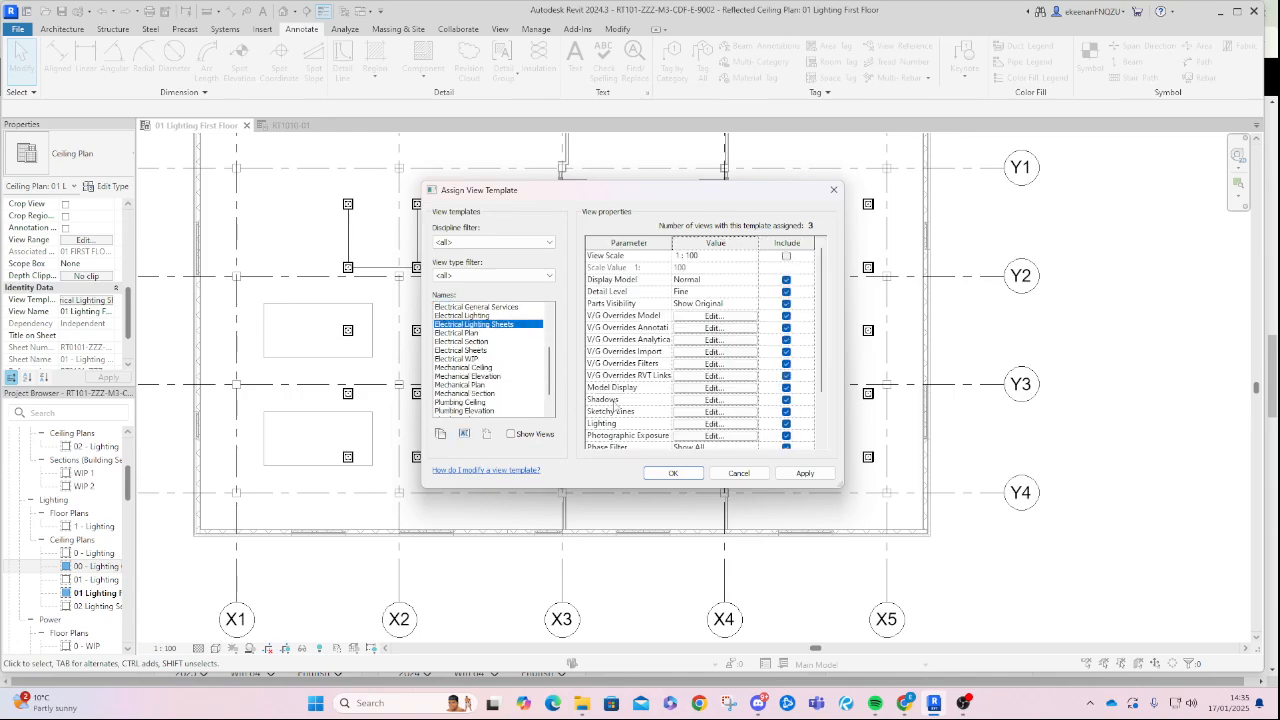
{"action": "scroll", "coordinate": [734, 268], "scroll_direction": "down", "scroll_amount": 2}
{"action": "scroll", "coordinate": [734, 268], "scroll_direction": "up", "scroll_amount": 2}
{"action": "left_click", "coordinate": [714, 316]}
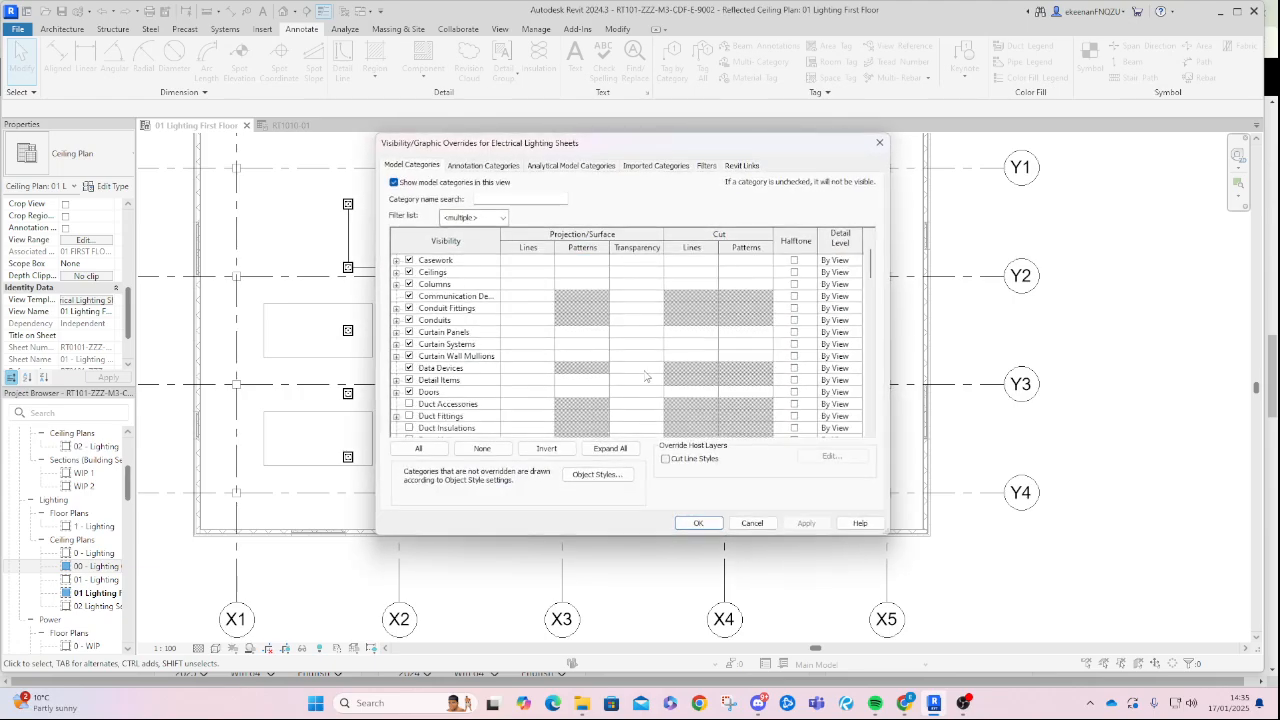
Hide the Wires category in the Electrical Lighting Sheets view template and apply the change to the first floor plan.
{"action": "scroll", "coordinate": [440, 380], "scroll_direction": "down", "scroll_amount": 7}
{"action": "scroll", "coordinate": [440, 406], "scroll_direction": "down", "scroll_amount": 5}
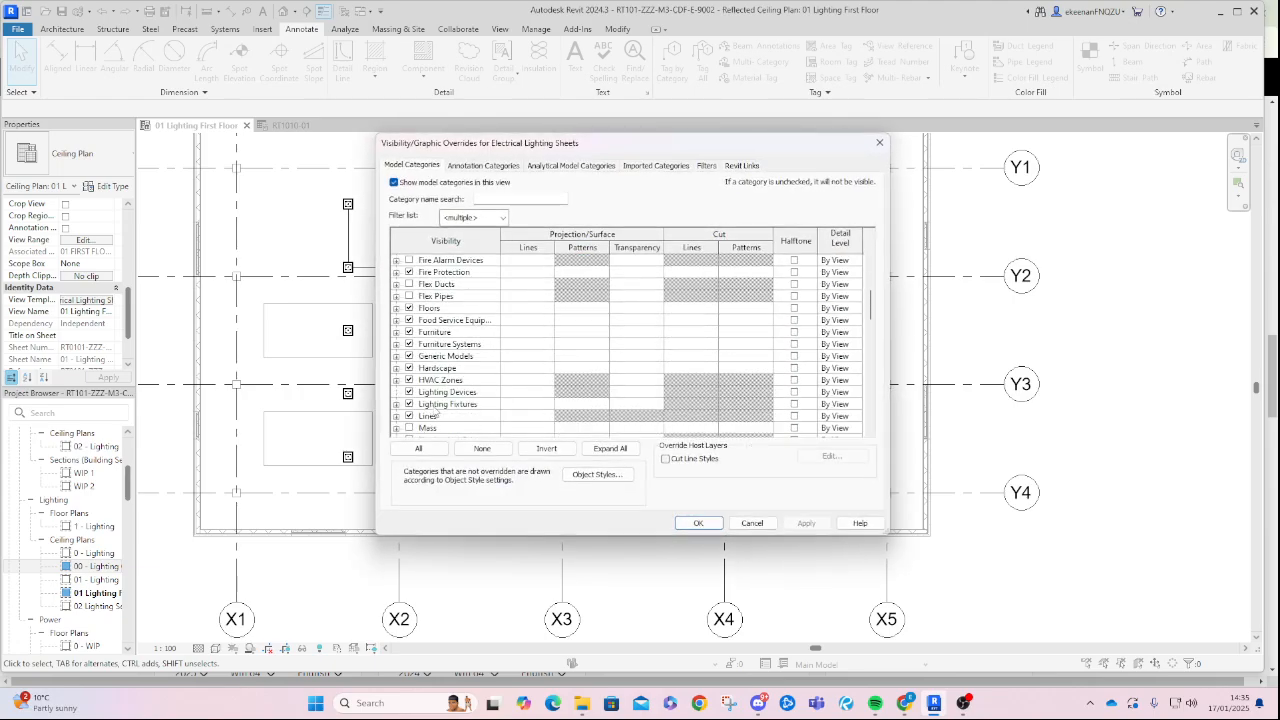
{"action": "left_click_drag", "start_coordinate": [871, 300], "coordinate": [871, 433]}
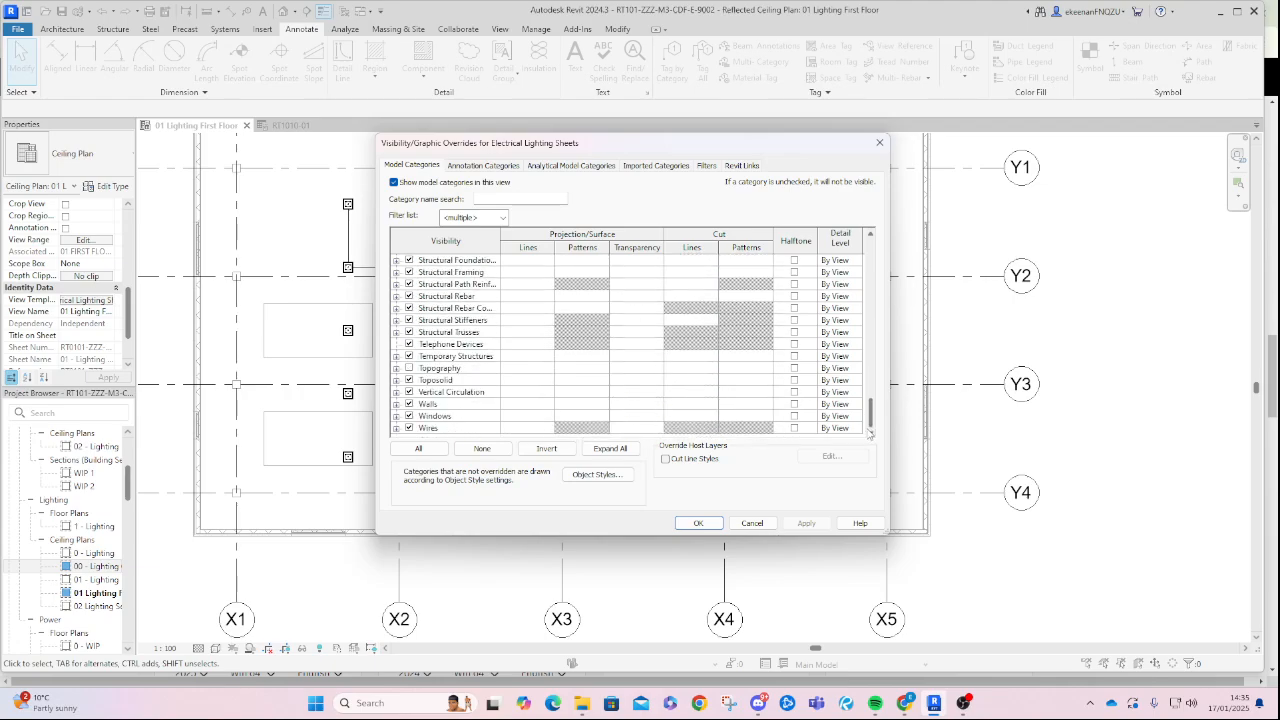
{"action": "left_click", "coordinate": [408, 428]}
{"action": "left_click", "coordinate": [806, 523]}
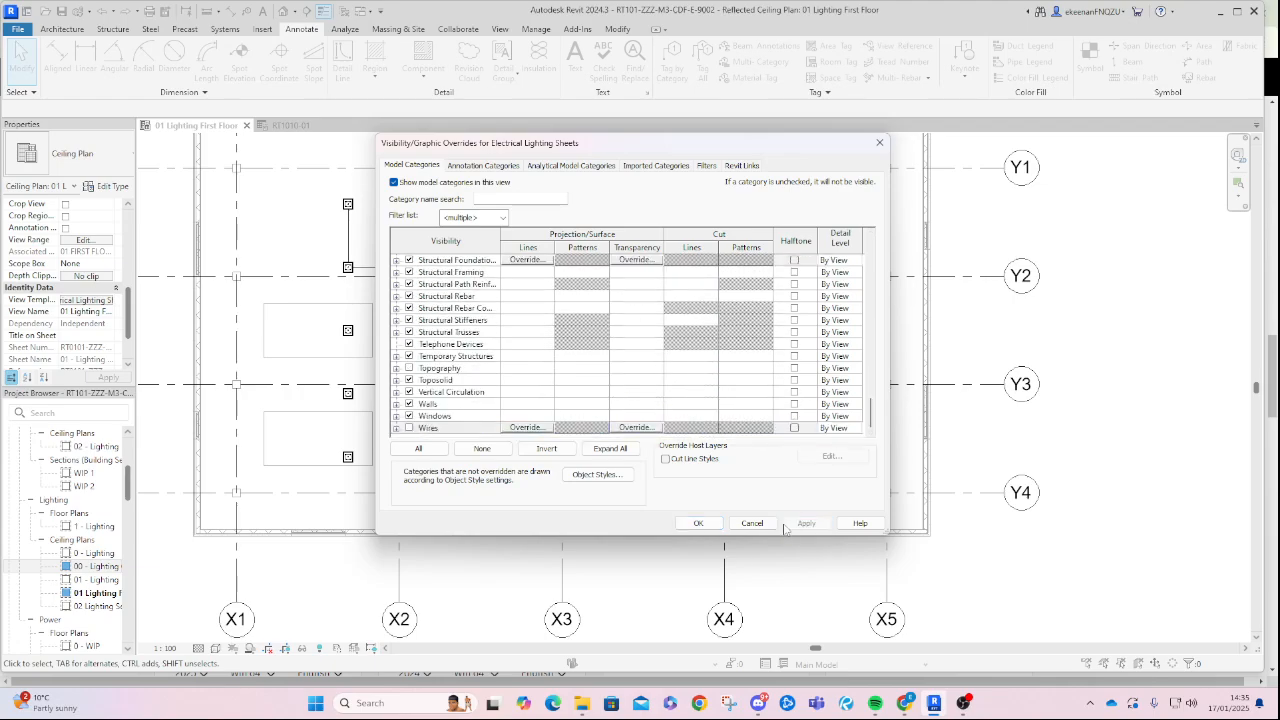
{"action": "left_click", "coordinate": [698, 523]}
{"action": "left_click", "coordinate": [686, 472]}
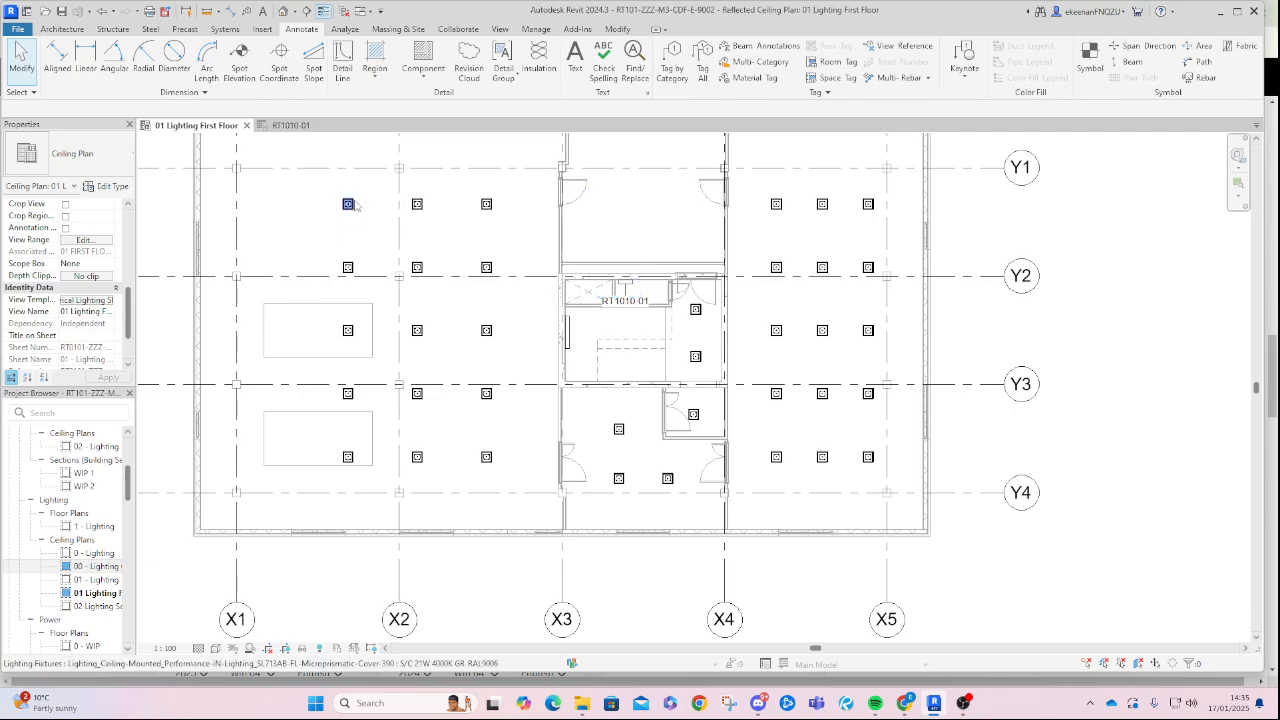
Check whether the lighting circuit can be picked through its fixtures with the wires hidden.
{"action": "key", "text": "Tab"}
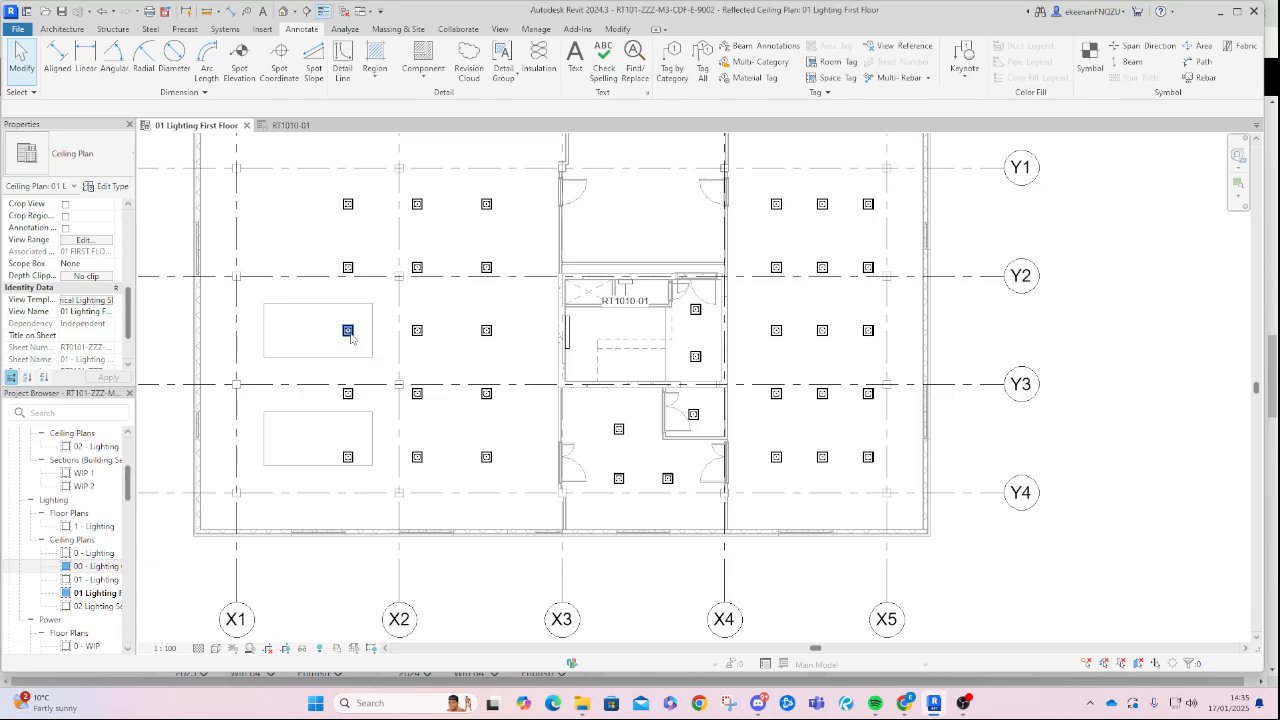
{"action": "key", "text": "Tab"}
{"action": "left_click", "coordinate": [354, 206]}
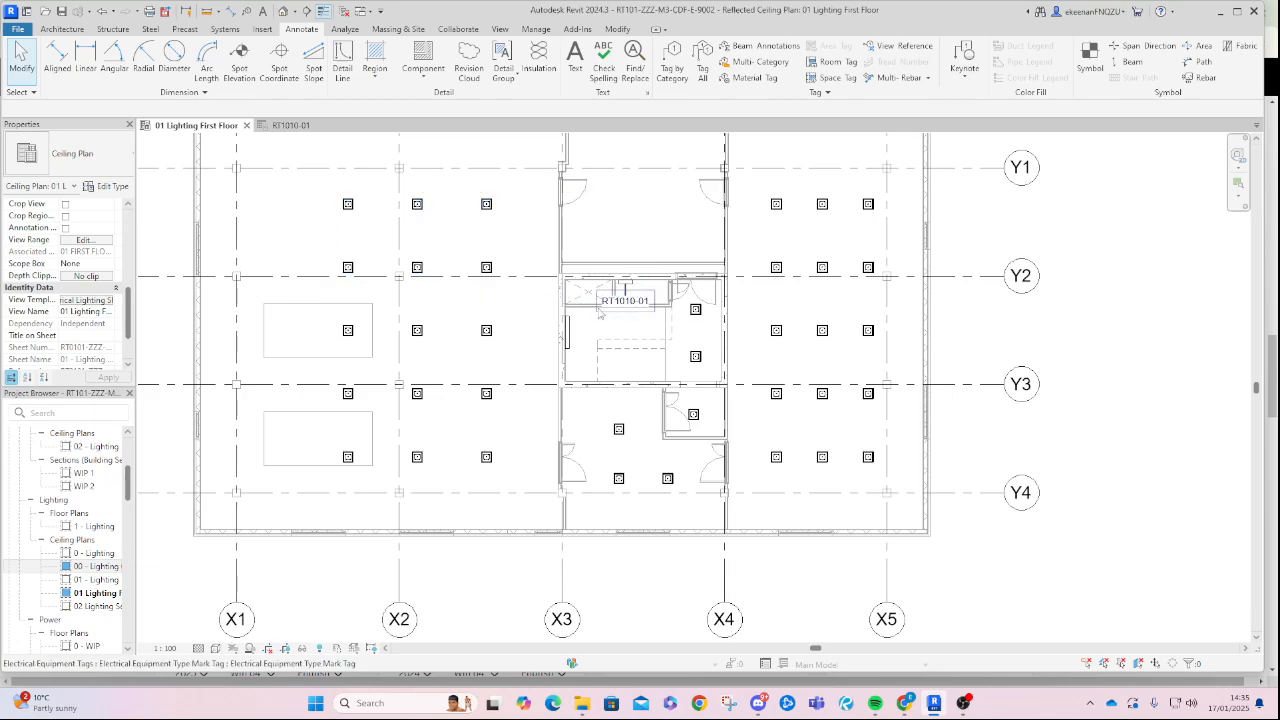
Make the Wires category visible again in the Electrical Lighting Sheets view template.
{"action": "left_click", "coordinate": [88, 301]}
{"action": "left_click", "coordinate": [490, 275]}
{"action": "left_click", "coordinate": [470, 285]}
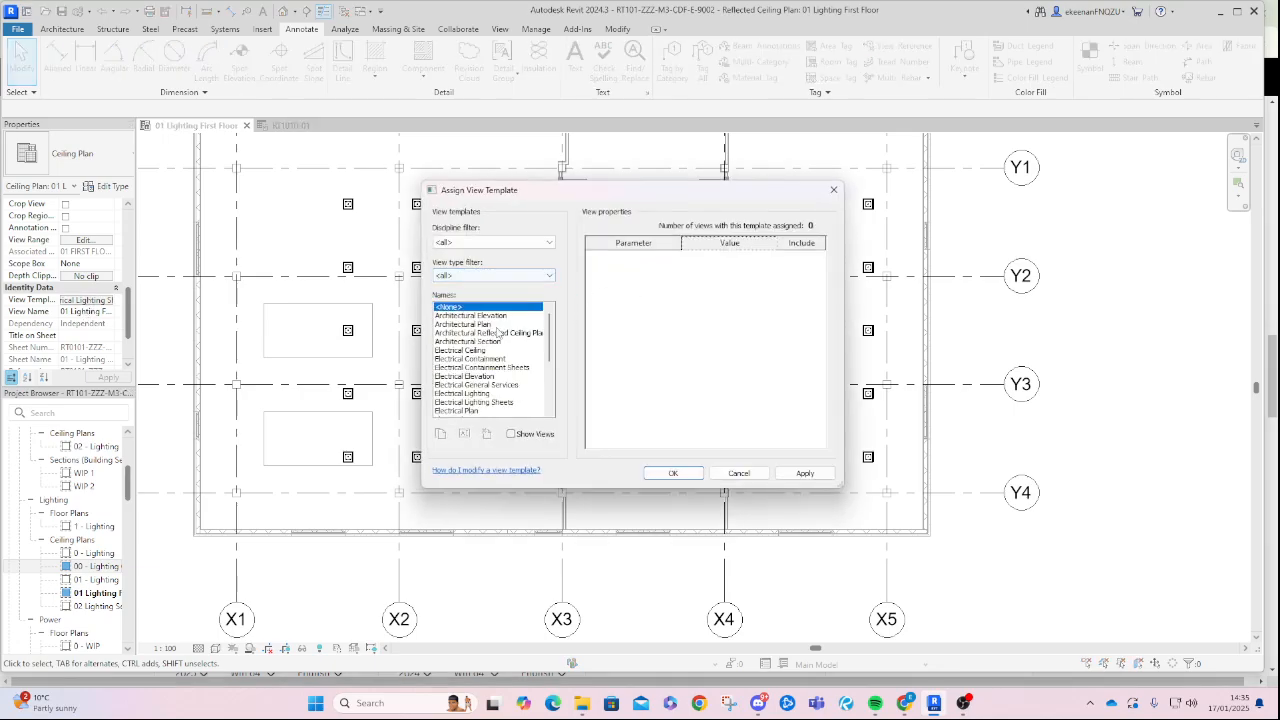
{"action": "scroll", "coordinate": [480, 386], "scroll_direction": "down", "scroll_amount": 3}
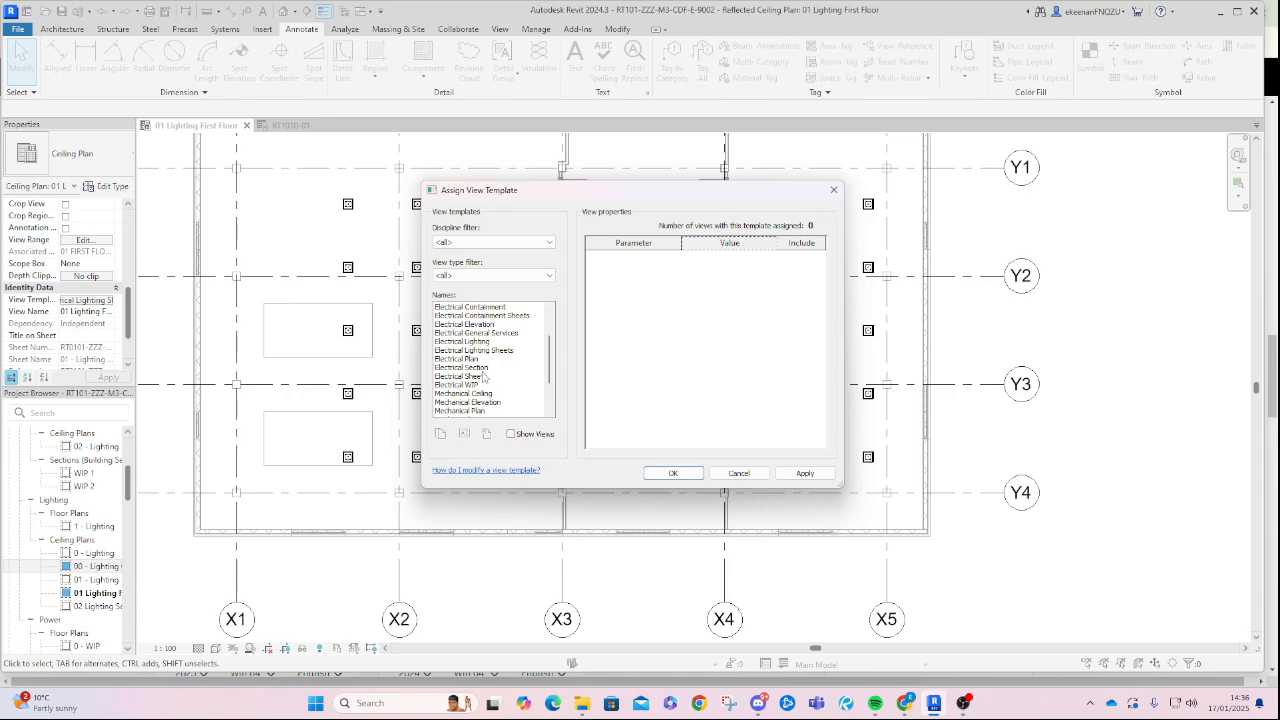
{"action": "left_click", "coordinate": [474, 350]}
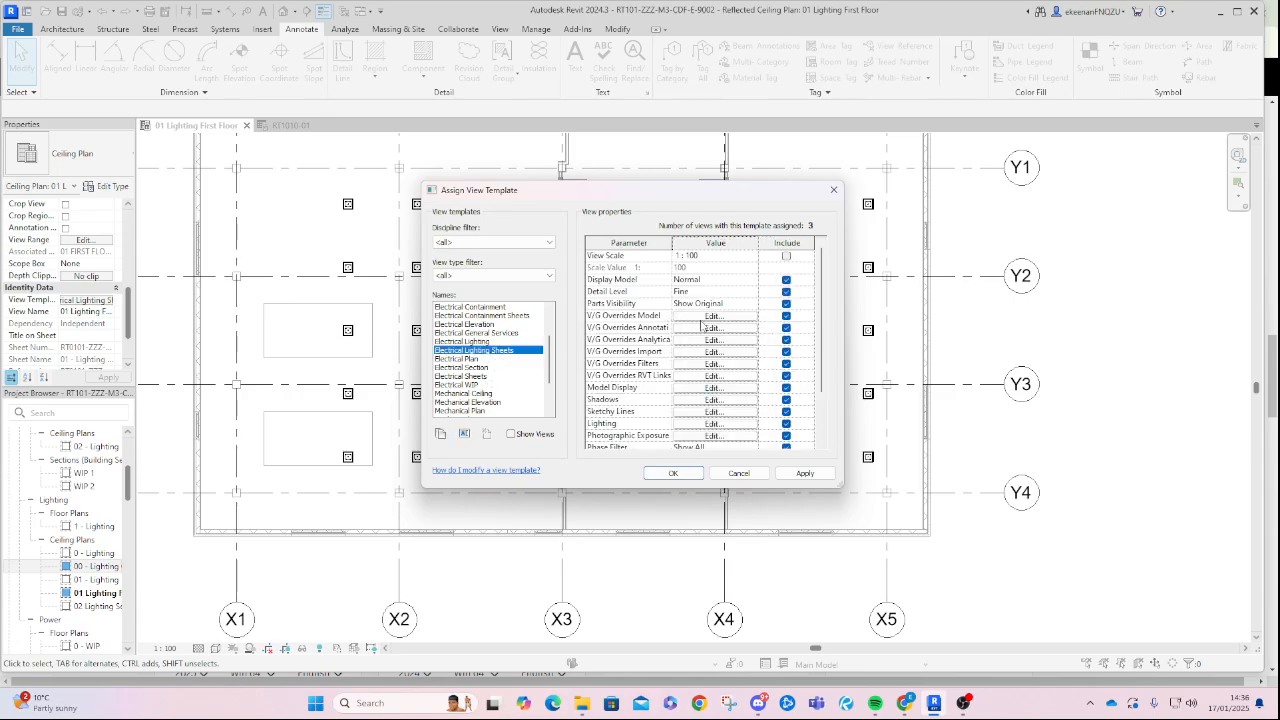
{"action": "left_click", "coordinate": [704, 322]}
{"action": "scroll", "coordinate": [418, 331], "scroll_direction": "down", "scroll_amount": 1}
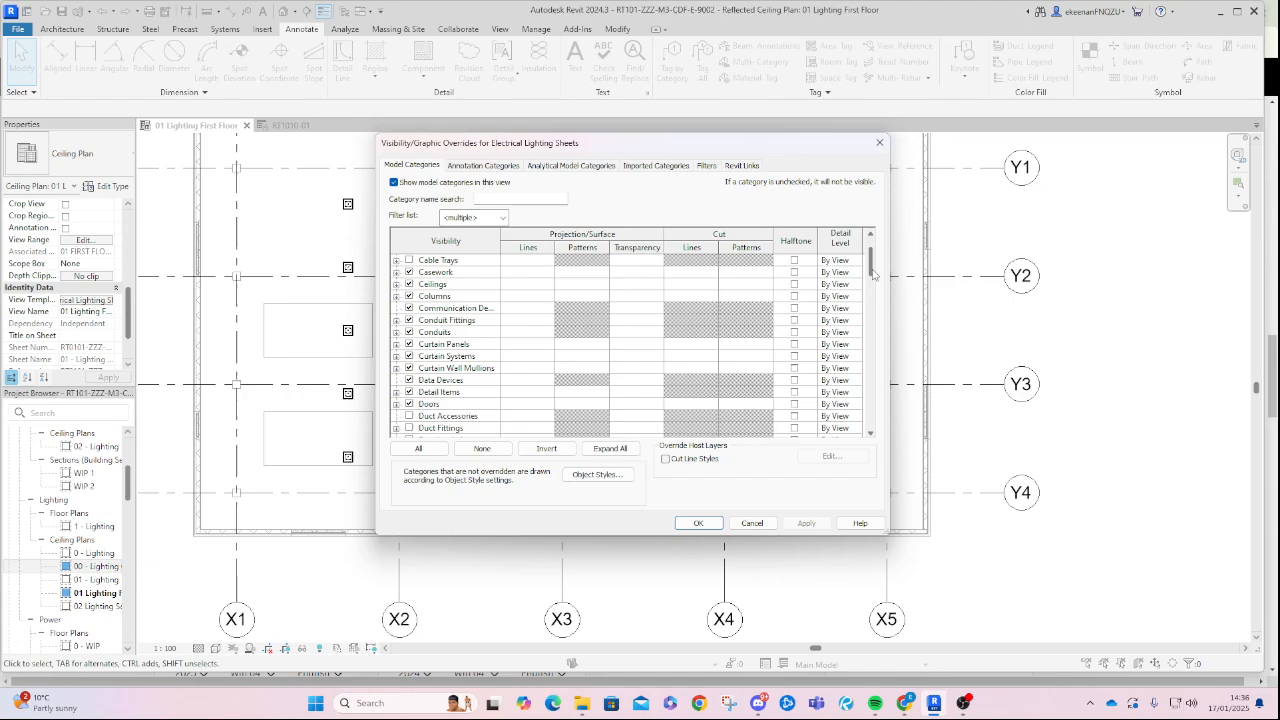
{"action": "left_click_drag", "start_coordinate": [872, 272], "coordinate": [877, 440]}
{"action": "left_click", "coordinate": [408, 428]}
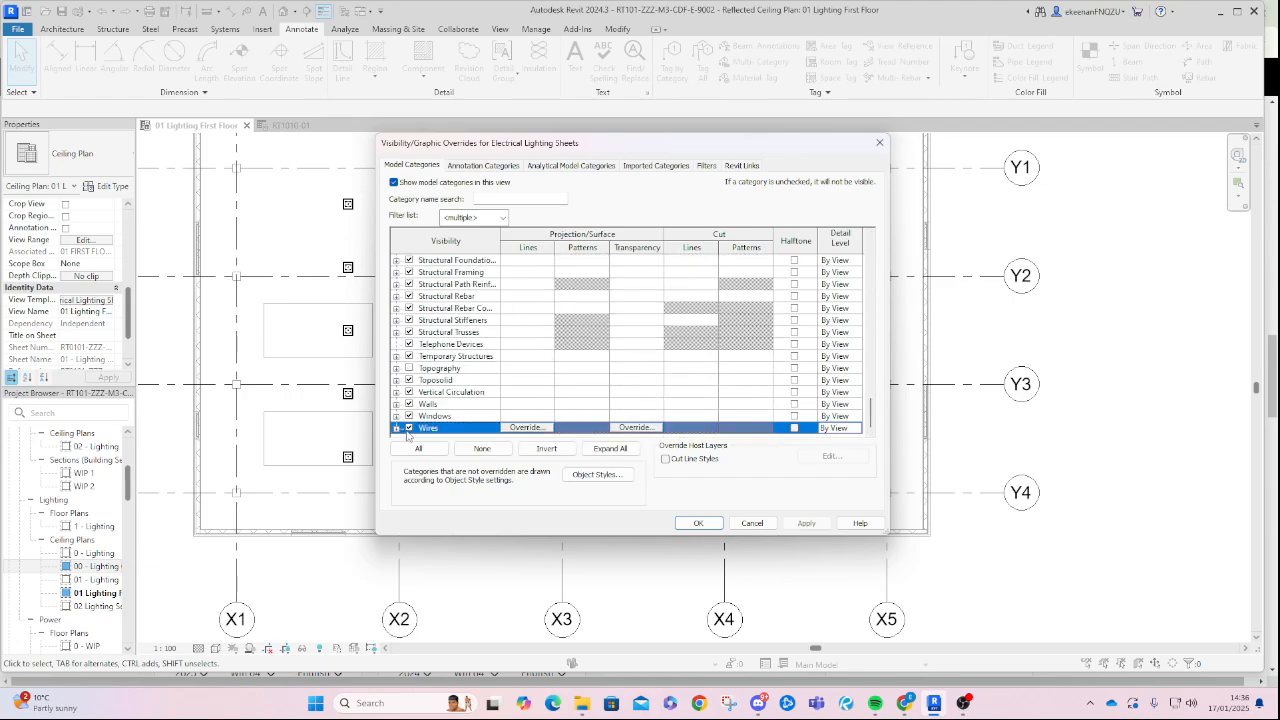
{"action": "left_click", "coordinate": [699, 523]}
{"action": "left_click", "coordinate": [675, 475]}
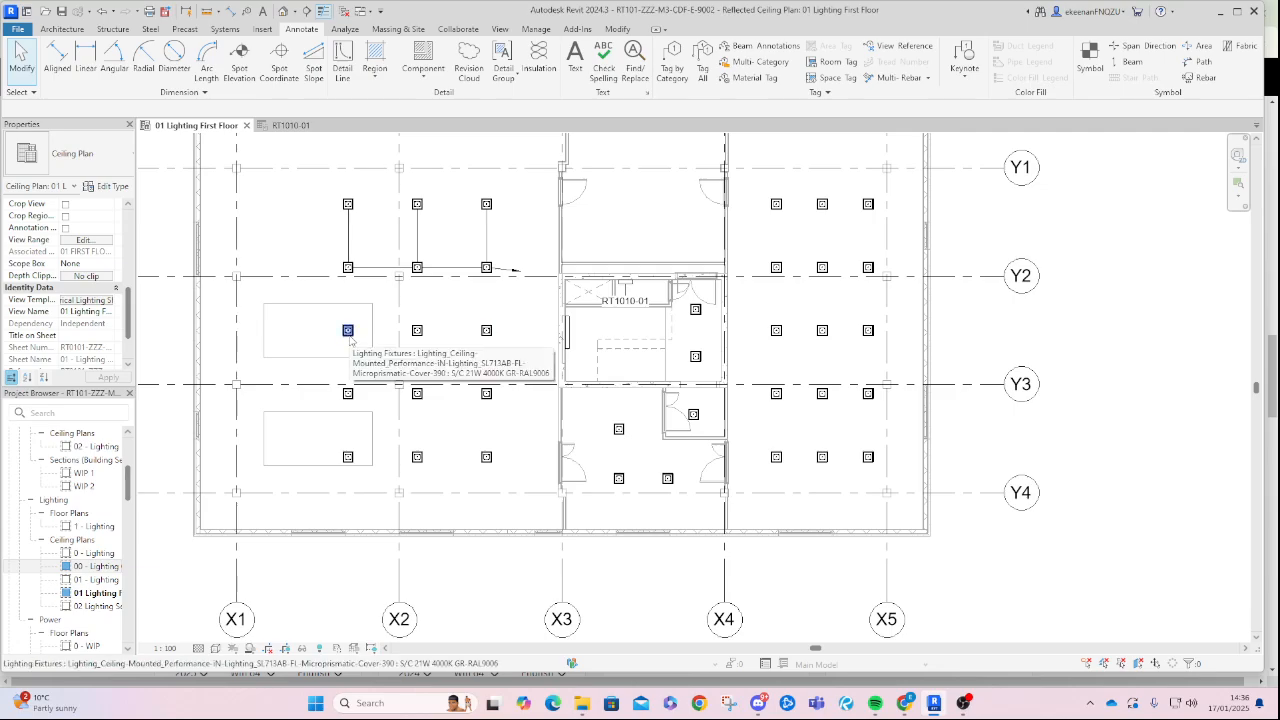
Create a power circuit on panel RT1010-01 from the six fixtures in the two rows on either side of grid Y3, west of X3.
{"action": "left_click", "coordinate": [349, 336]}
{"action": "left_click", "coordinate": [419, 336], "text": "ctrl"}
{"action": "left_click", "coordinate": [491, 335], "text": "ctrl"}
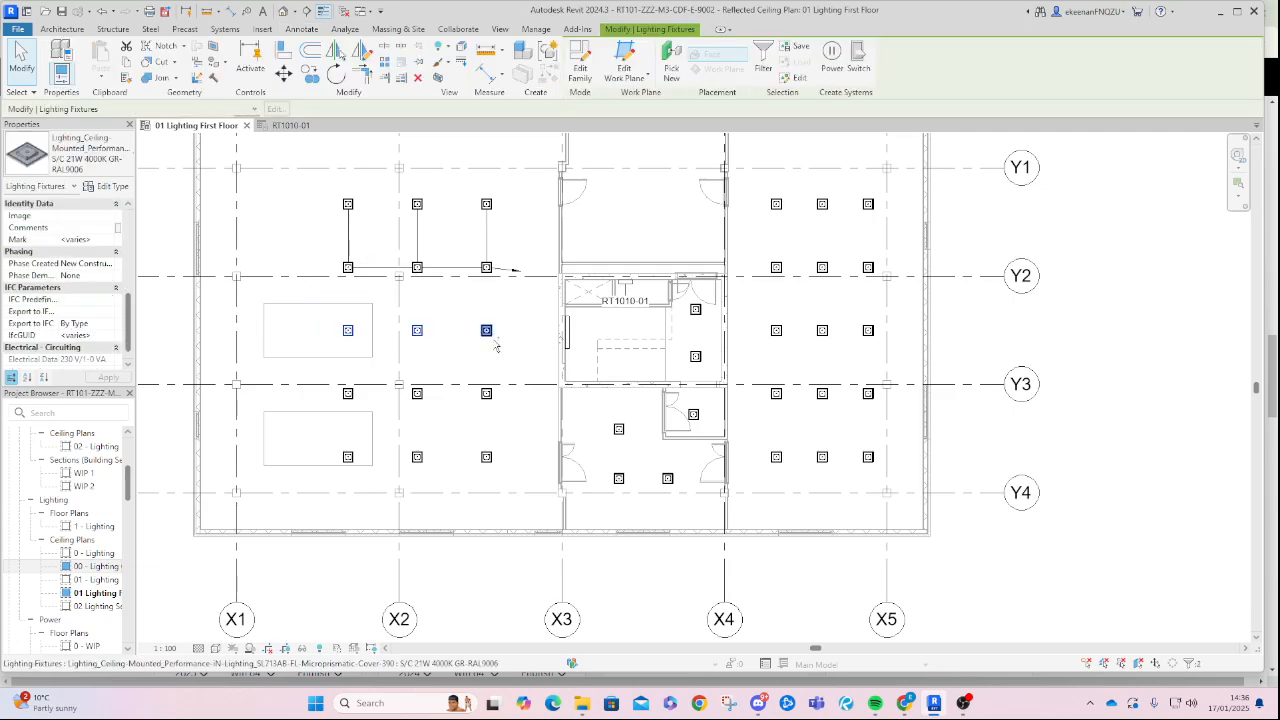
{"action": "left_click", "coordinate": [488, 398], "text": "ctrl"}
{"action": "left_click", "coordinate": [407, 404], "text": "ctrl"}
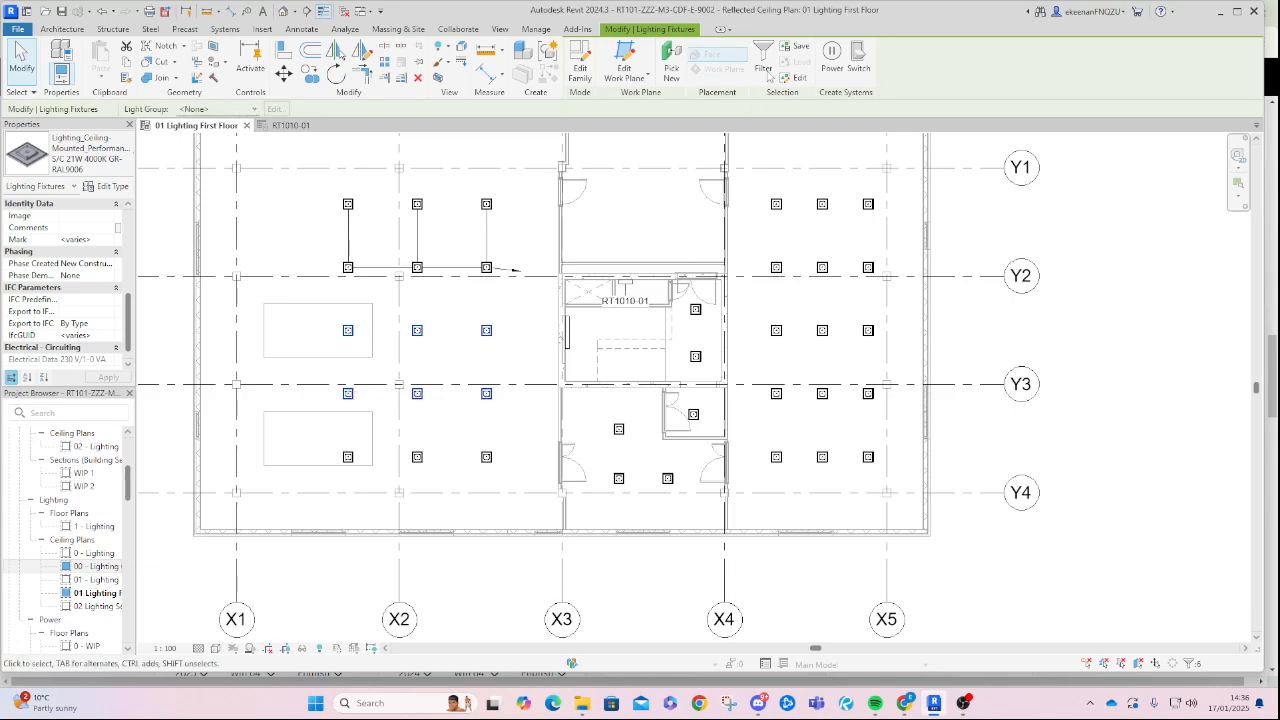
{"action": "left_click", "coordinate": [832, 58]}
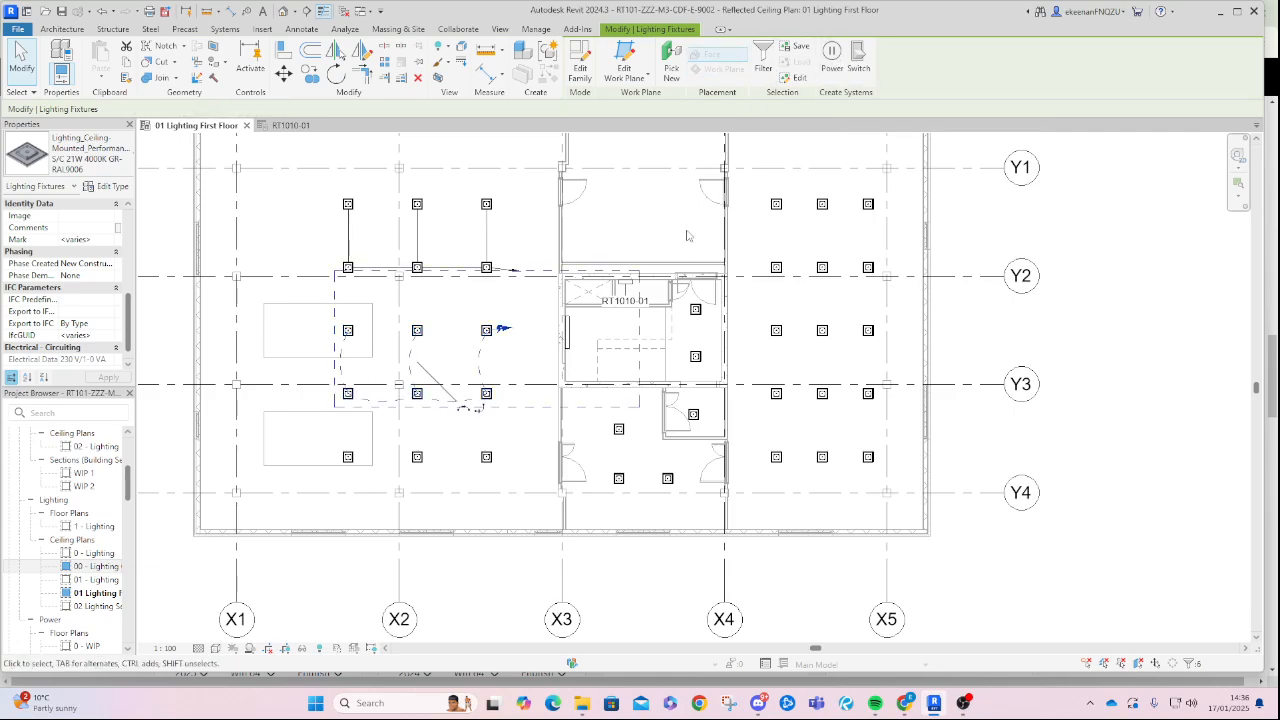
{"action": "left_click", "coordinate": [625, 283]}
{"action": "key", "text": "Escape"}
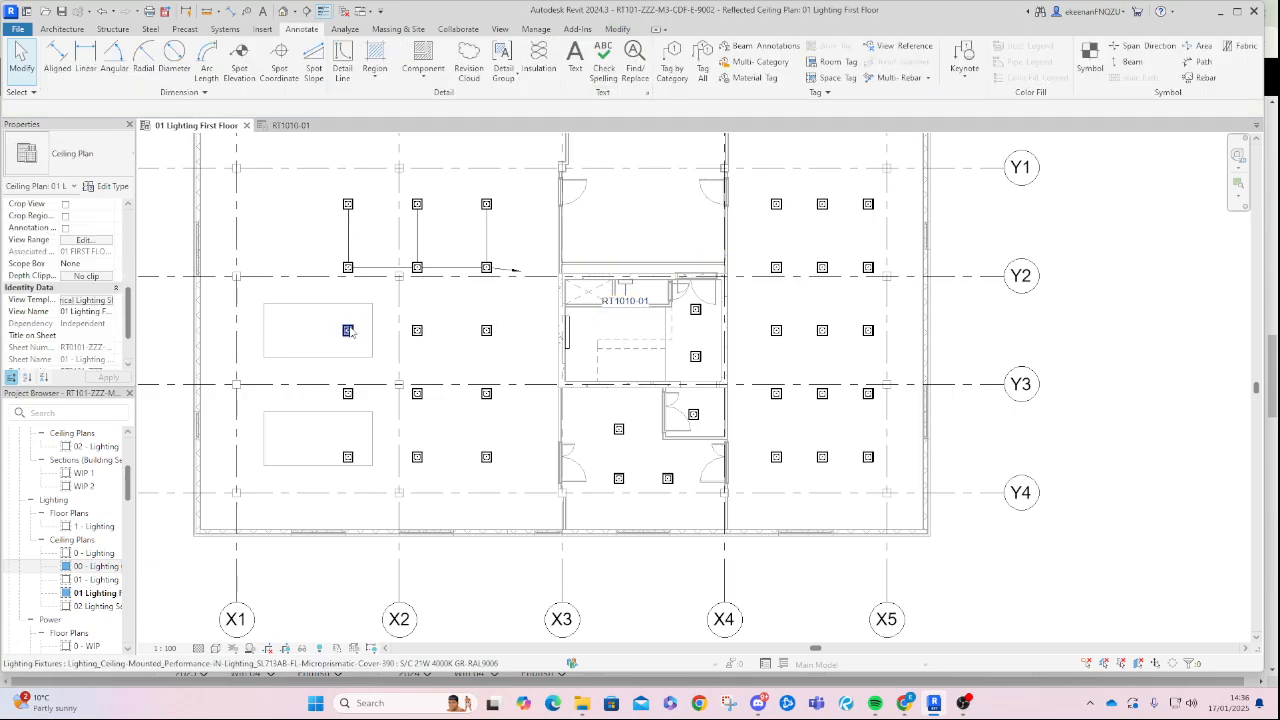
{"action": "left_click", "coordinate": [346, 333]}
{"action": "left_click", "coordinate": [412, 335], "text": "ctrl"}
{"action": "left_click", "coordinate": [484, 334], "text": "ctrl"}
{"action": "left_click", "coordinate": [487, 393], "text": "ctrl"}
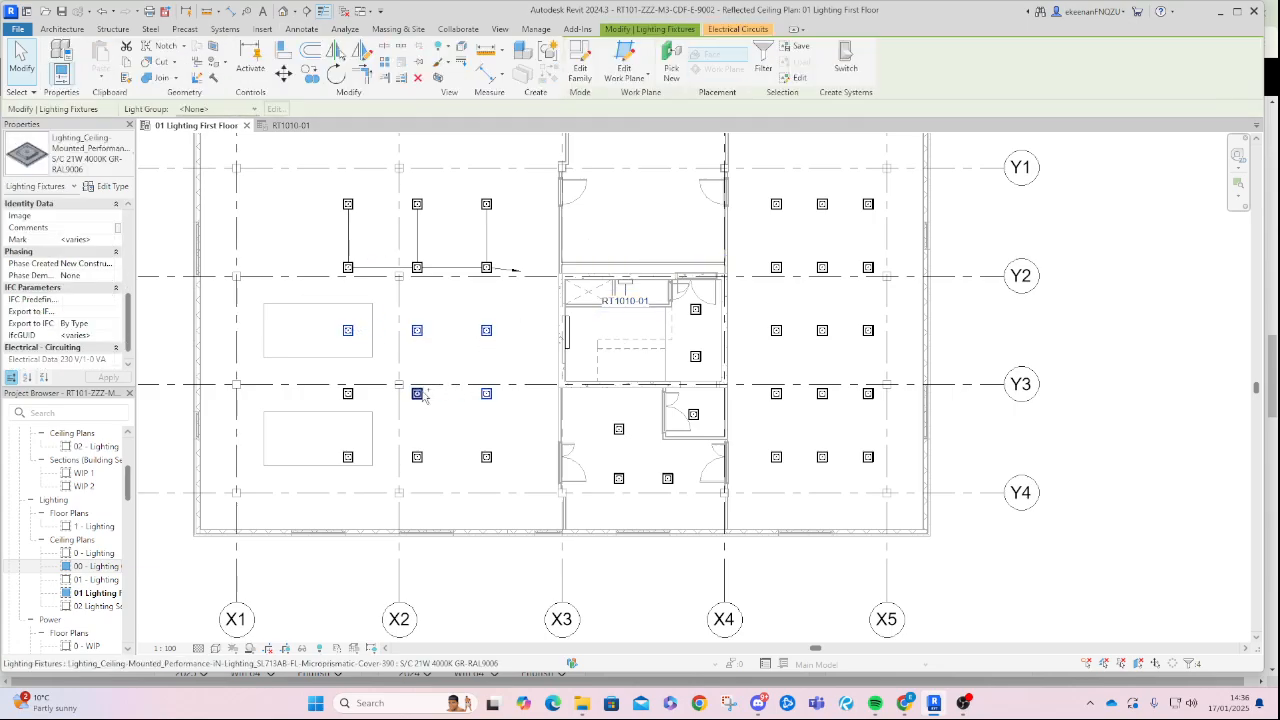
{"action": "left_click", "coordinate": [418, 395], "text": "ctrl"}
{"action": "left_click", "coordinate": [346, 394], "text": "ctrl"}
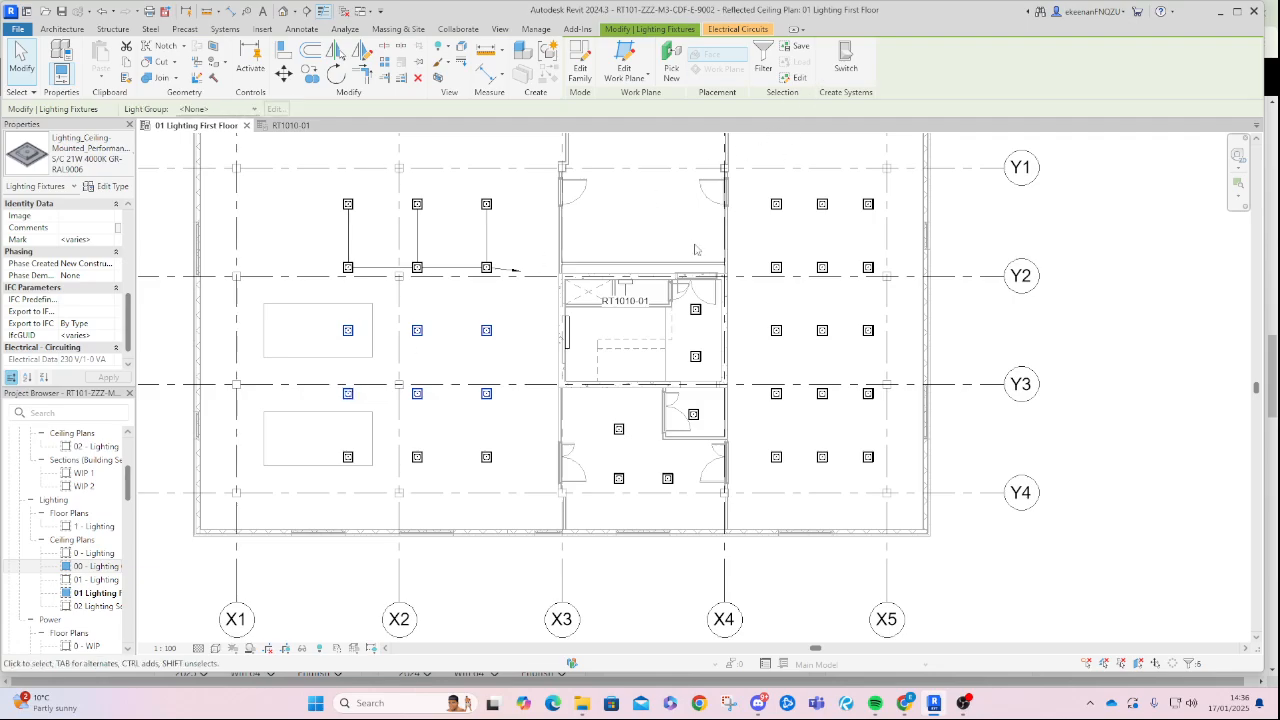
{"action": "key", "text": "Escape"}
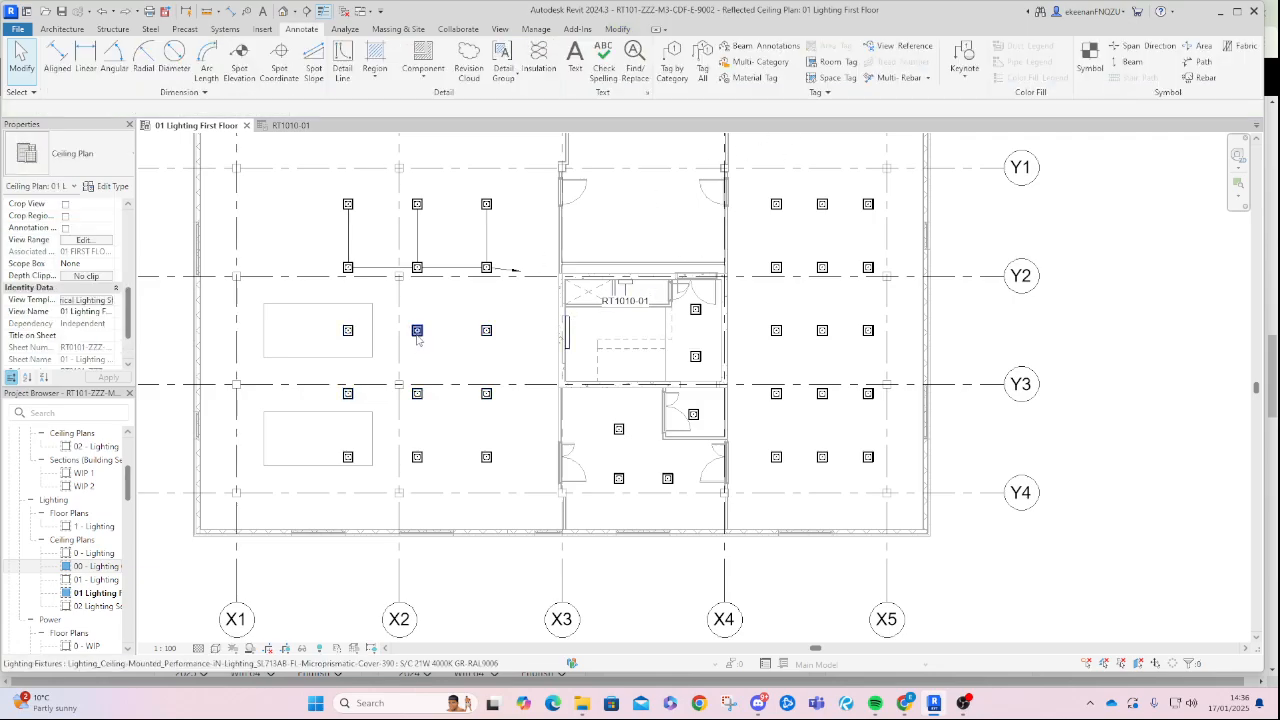
Circuit the six fixtures on either side of grid Y3, west of X3, to panel RT1010-01 and convert the circuit to chamfered wire.
{"action": "left_click", "coordinate": [348, 330]}
{"action": "left_click", "coordinate": [417, 330], "text": "ctrl"}
{"action": "left_click", "coordinate": [486, 330], "text": "ctrl"}
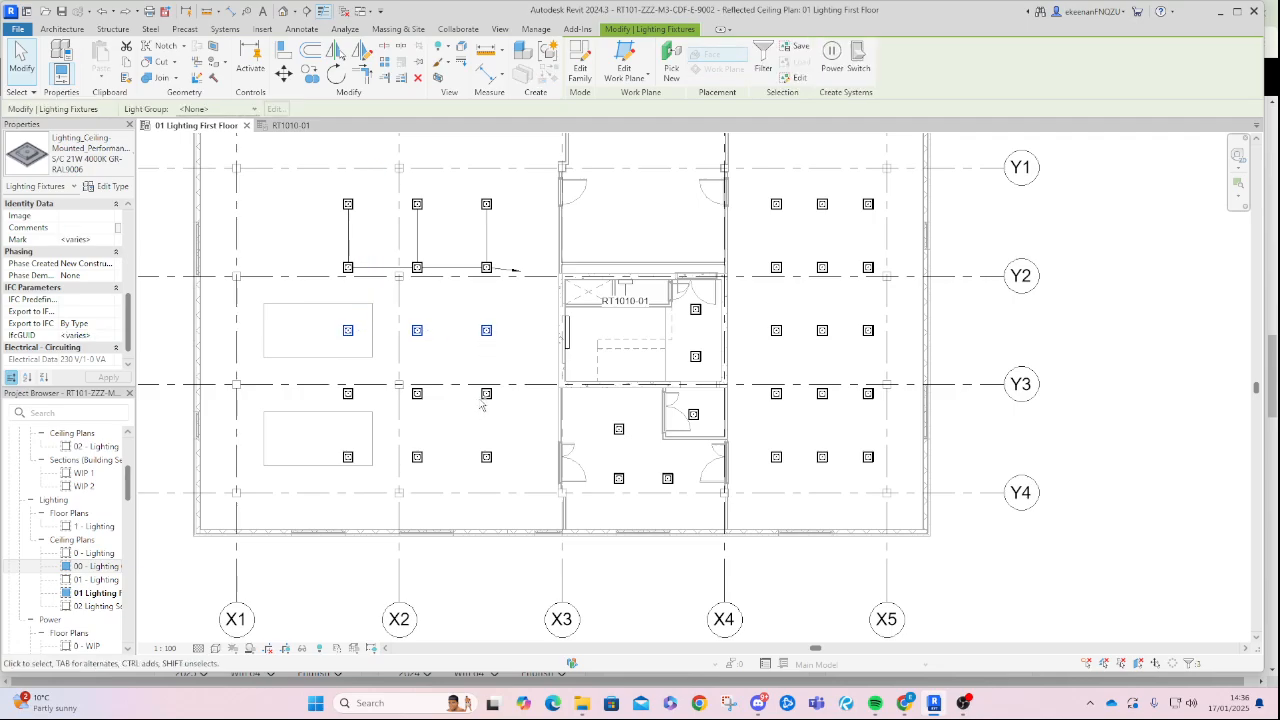
{"action": "left_click", "coordinate": [486, 393], "text": "ctrl"}
{"action": "left_click", "coordinate": [417, 393], "text": "ctrl"}
{"action": "left_click", "coordinate": [348, 393], "text": "ctrl"}
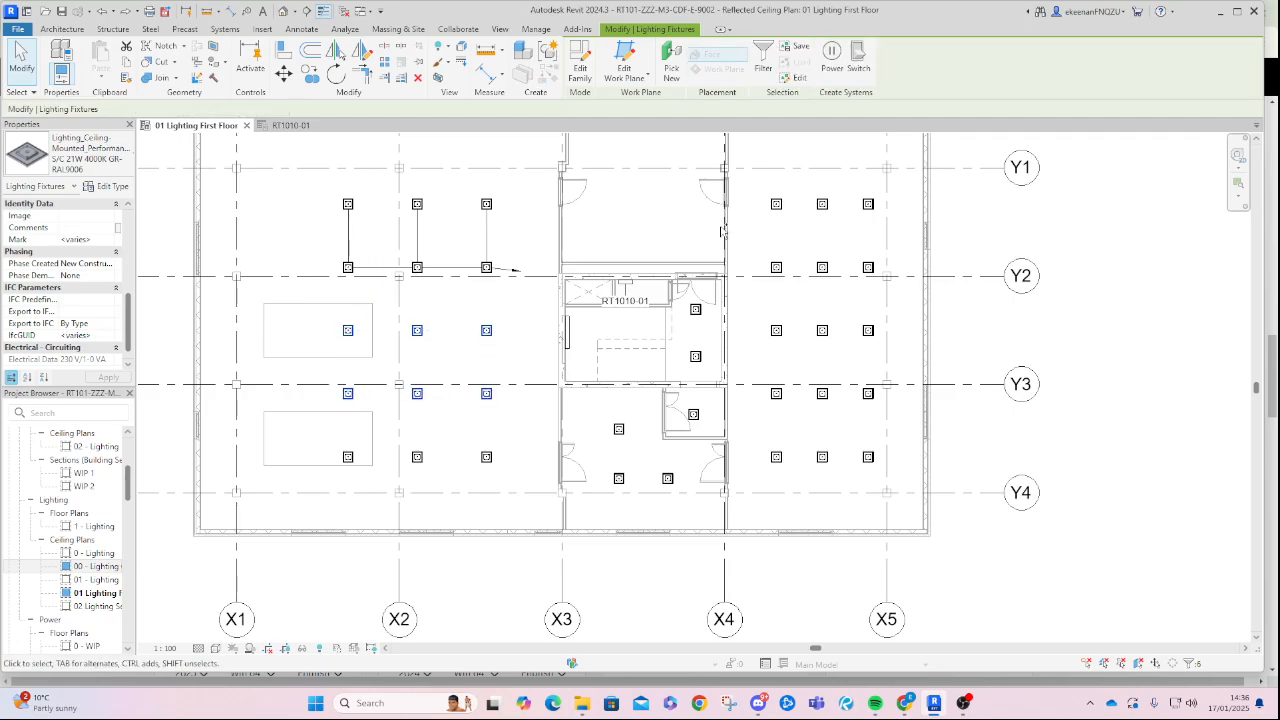
{"action": "left_click", "coordinate": [833, 56]}
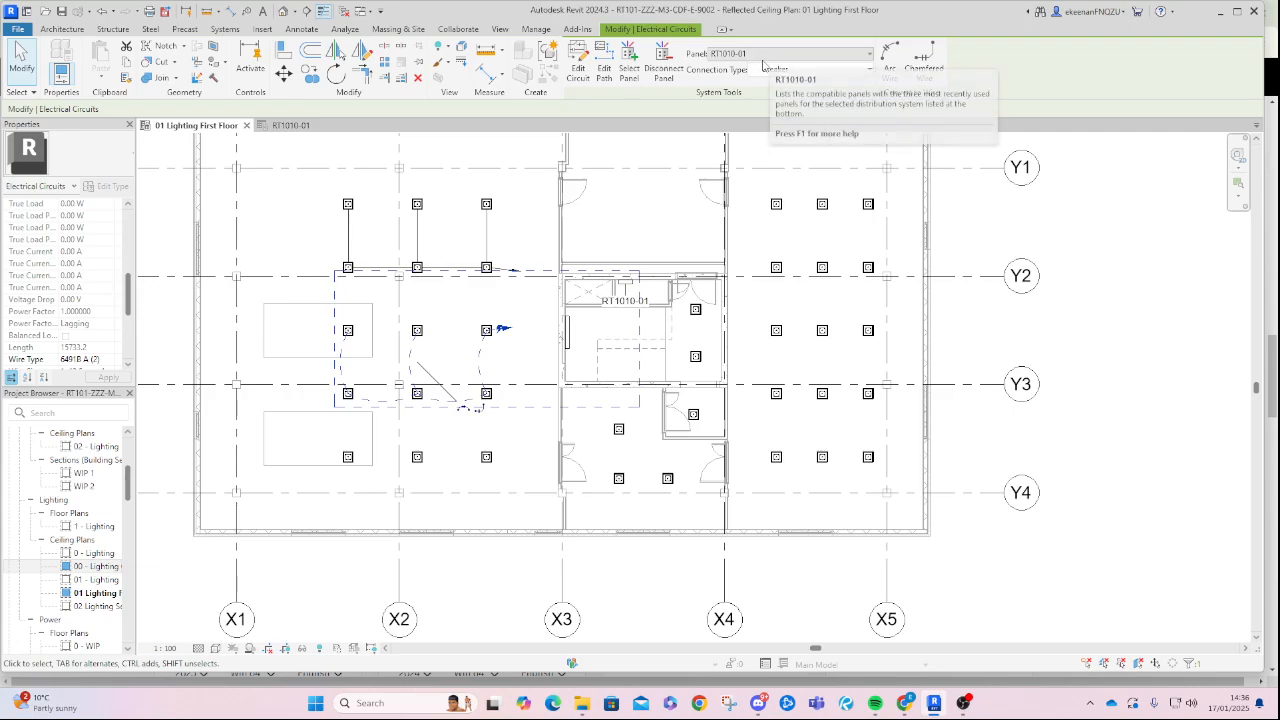
{"action": "left_click", "coordinate": [923, 55]}
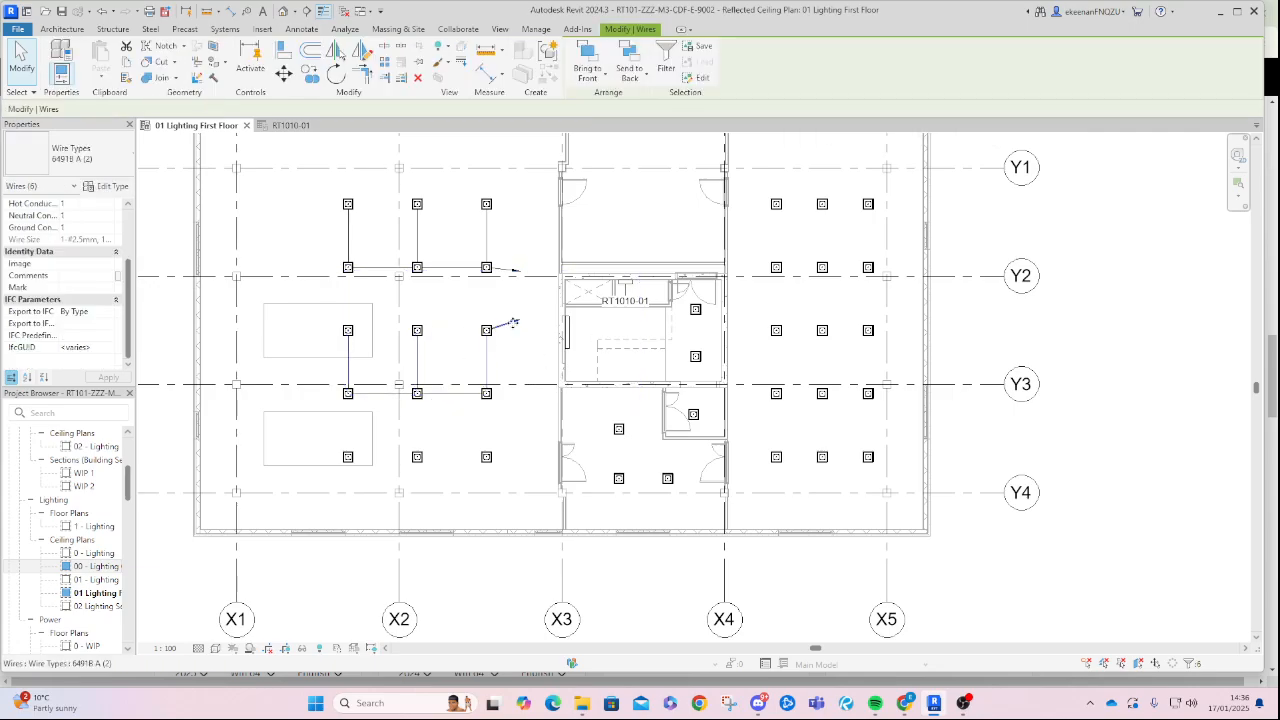
{"action": "left_click", "coordinate": [542, 310]}
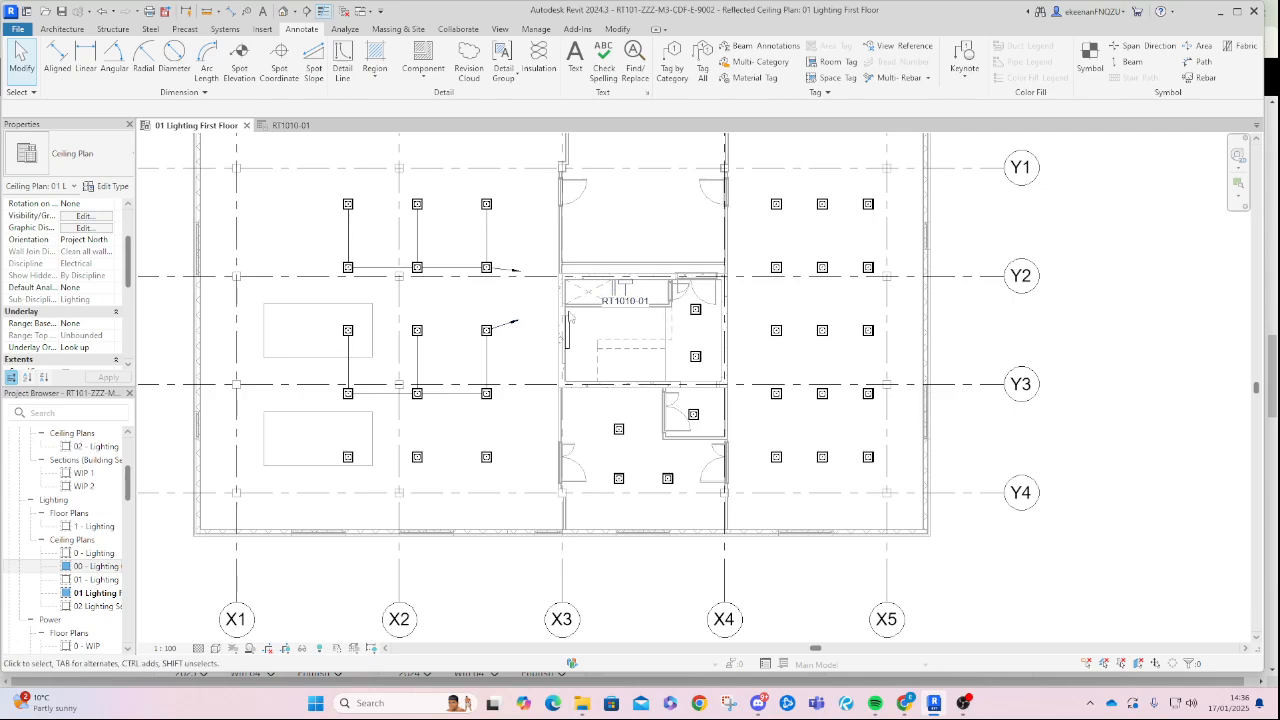
Circuit the row of three fixtures just north of grid Y4, west of X3, to RT1010-01 and give it chamfered wiring.
{"action": "left_click", "coordinate": [349, 456]}
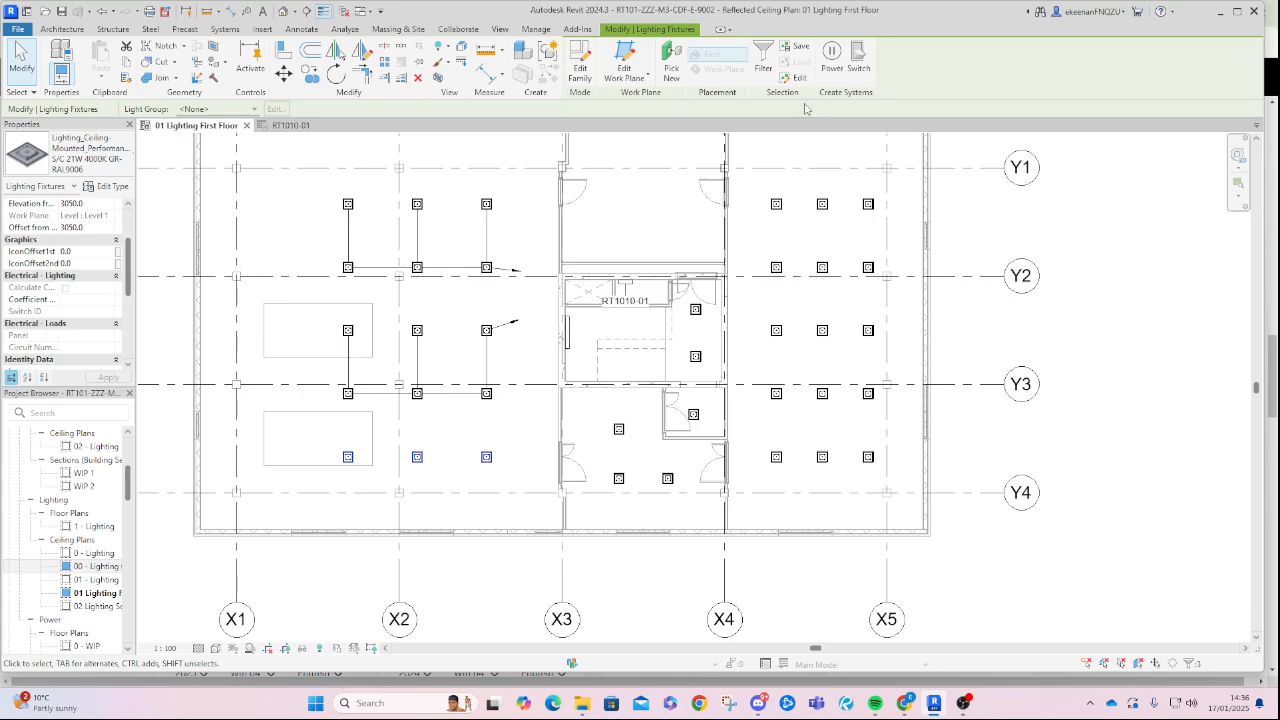
{"action": "left_click", "coordinate": [831, 55]}
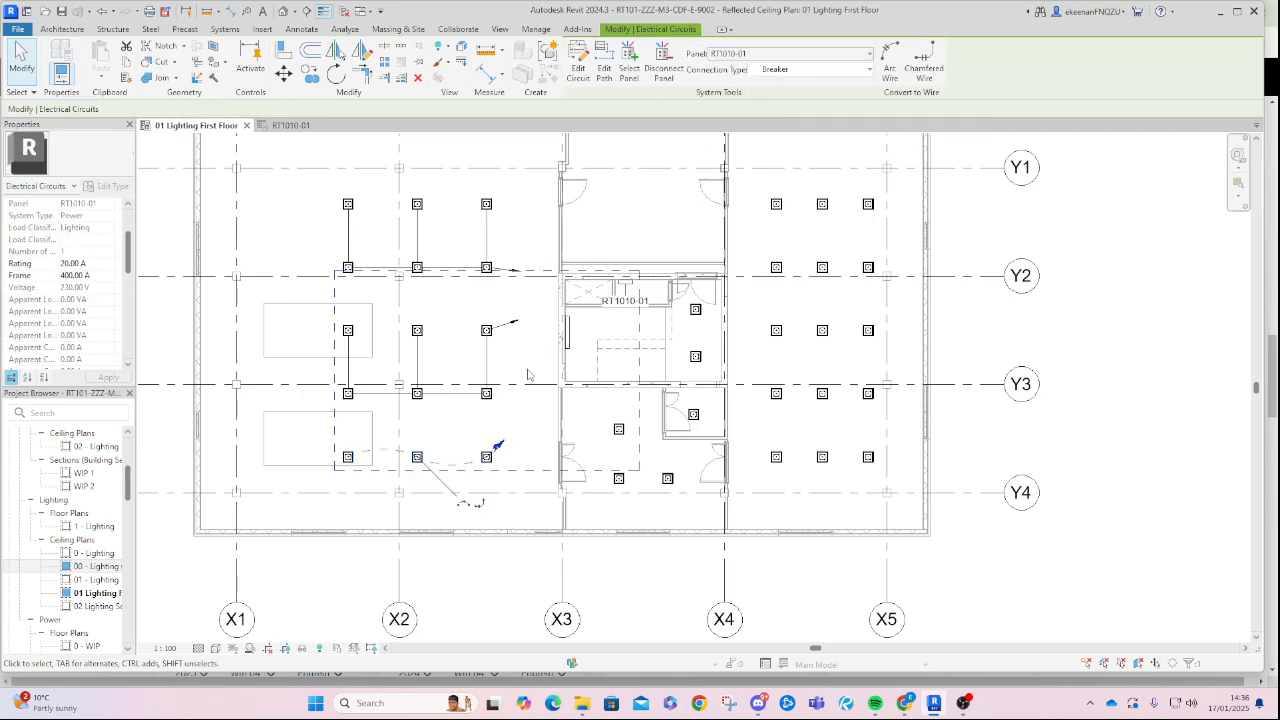
{"action": "left_click", "coordinate": [258, 477]}
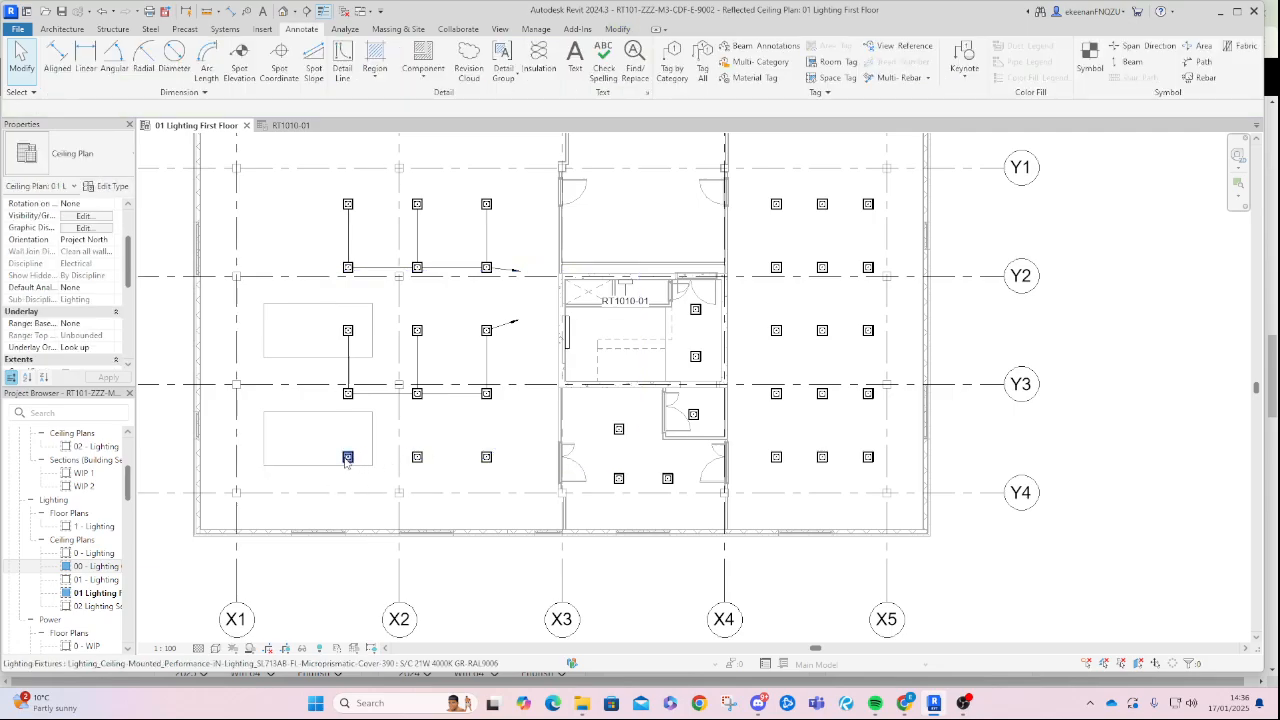
{"action": "key", "text": "Tab"}
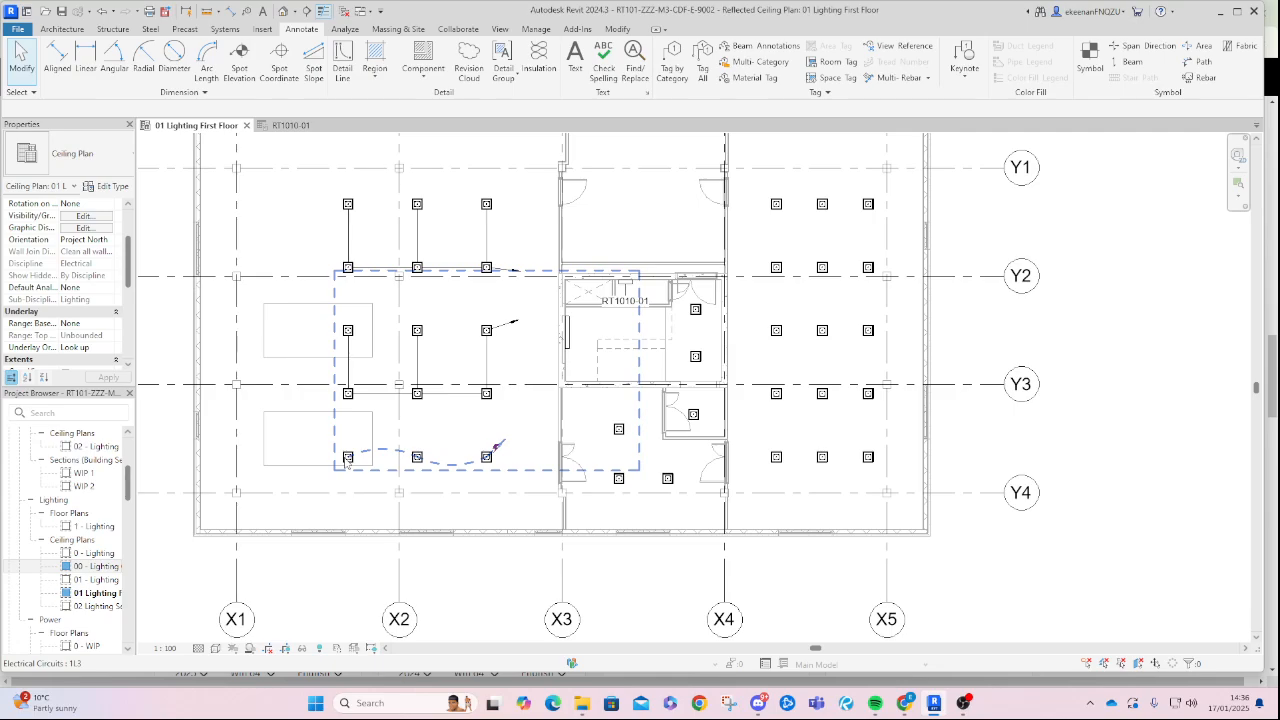
{"action": "left_click", "coordinate": [346, 461]}
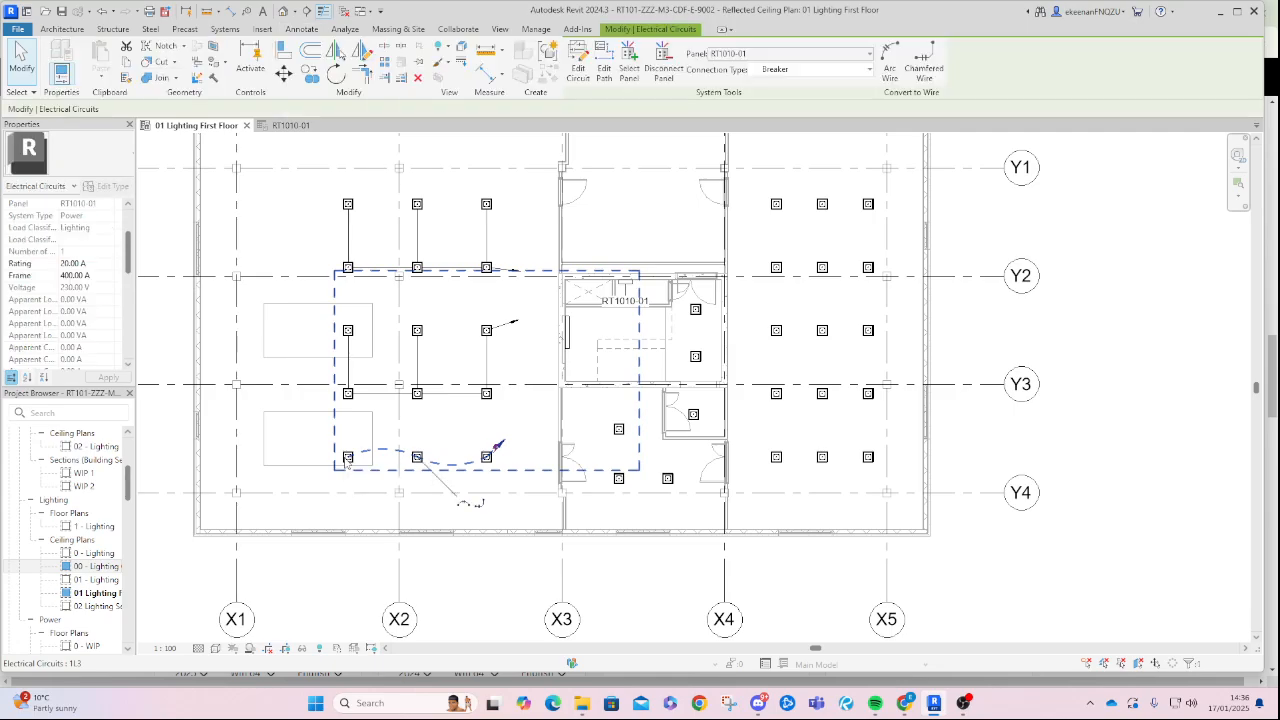
{"action": "left_click", "coordinate": [938, 66]}
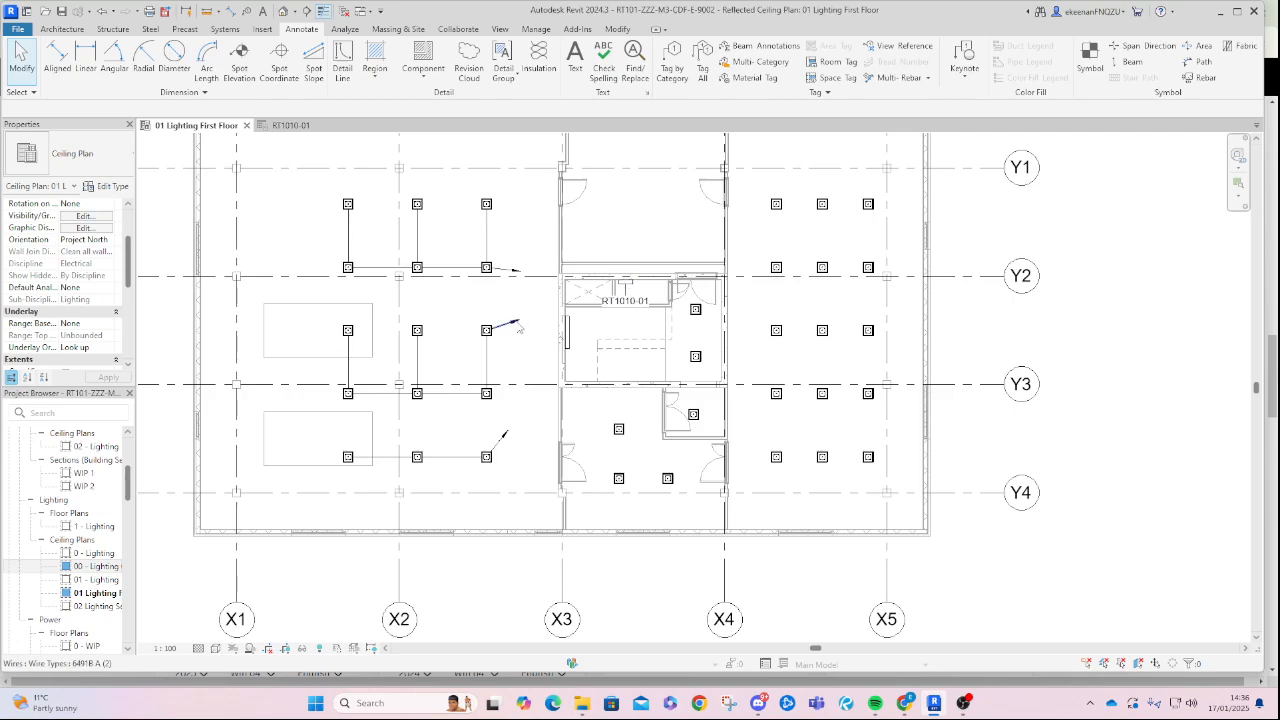
Create a power circuit with chamfered wiring for the four fixtures south of Y3 between grids X3 and X4.
{"action": "left_click", "coordinate": [618, 428]}
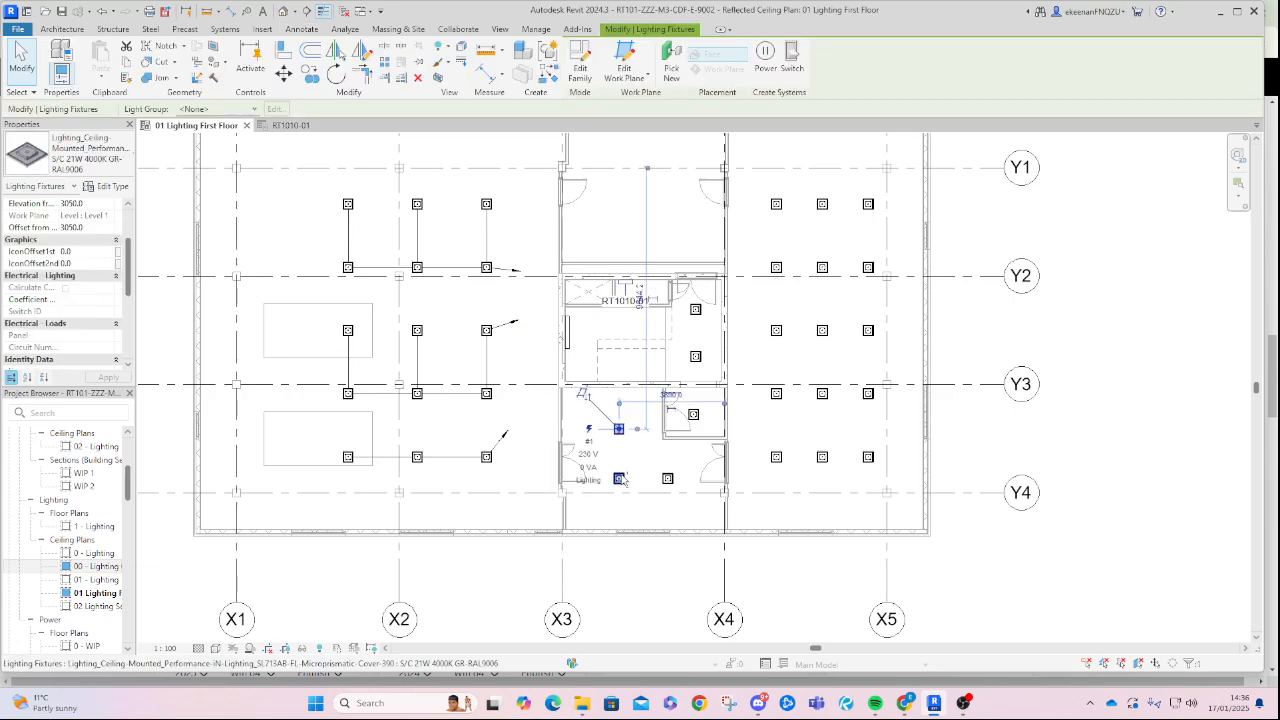
{"action": "left_click", "coordinate": [765, 60]}
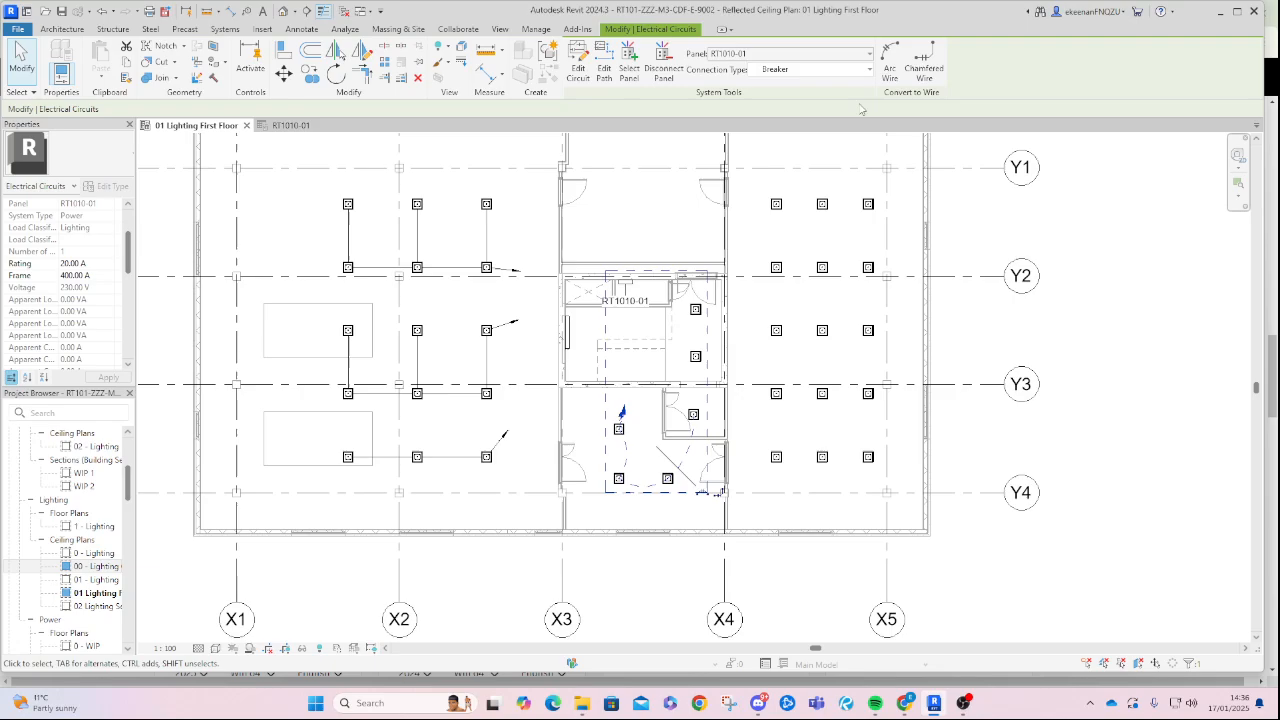
{"action": "left_click", "coordinate": [924, 66]}
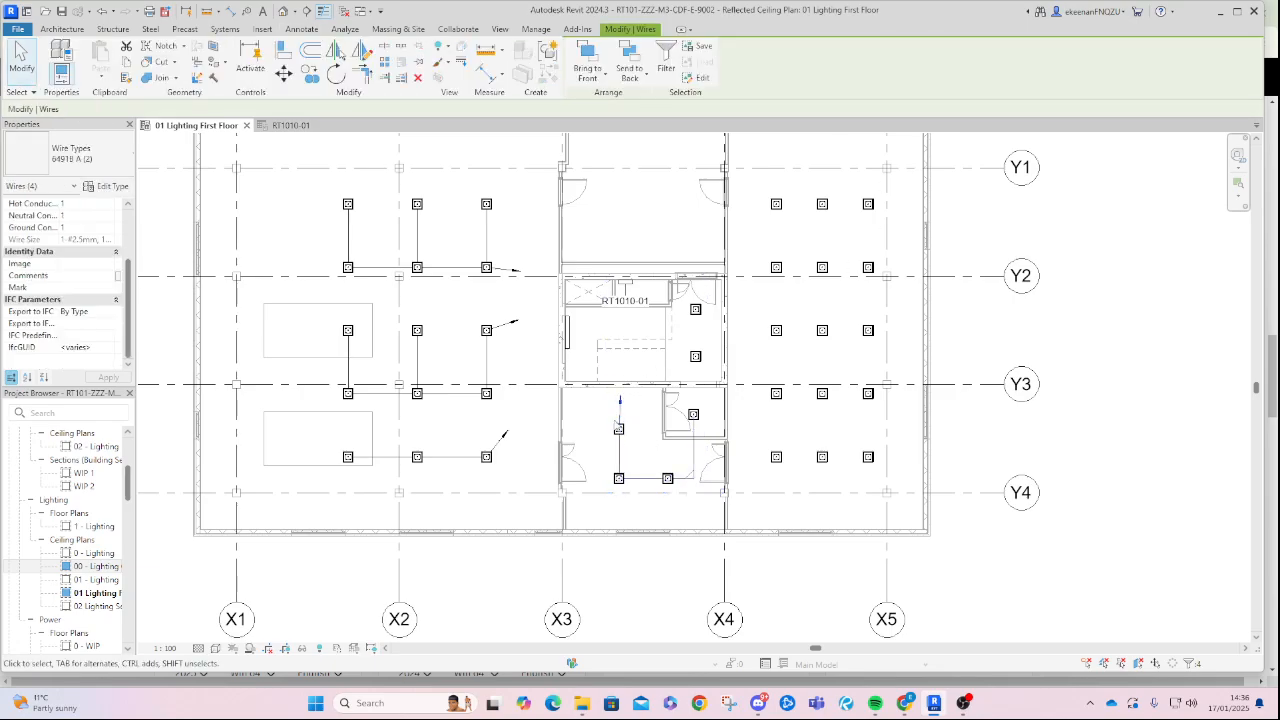
Create a chamfered-wire power circuit from the stair core's two ceiling fixtures and its wall fixture near X3, between Y2 and Y3.
{"action": "left_click", "coordinate": [695, 309]}
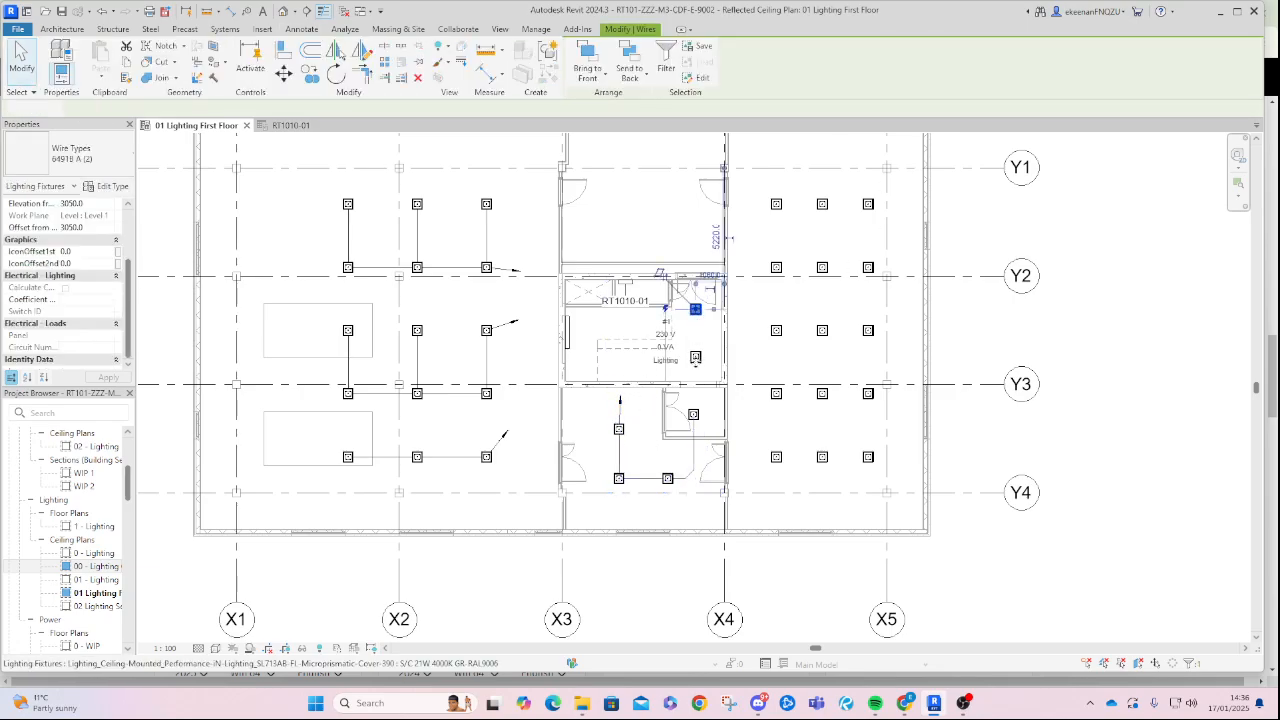
{"action": "left_click", "coordinate": [567, 334], "text": "ctrl"}
{"action": "left_click", "coordinate": [799, 66]}
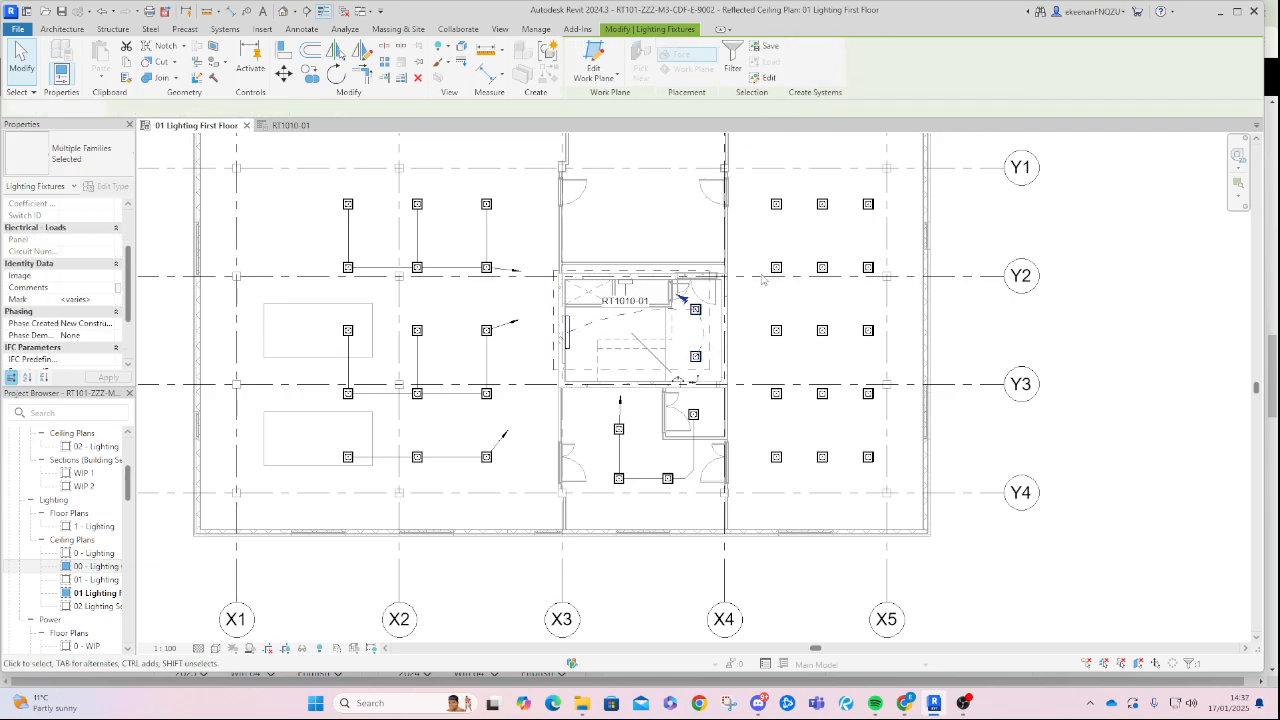
{"action": "left_click", "coordinate": [923, 66]}
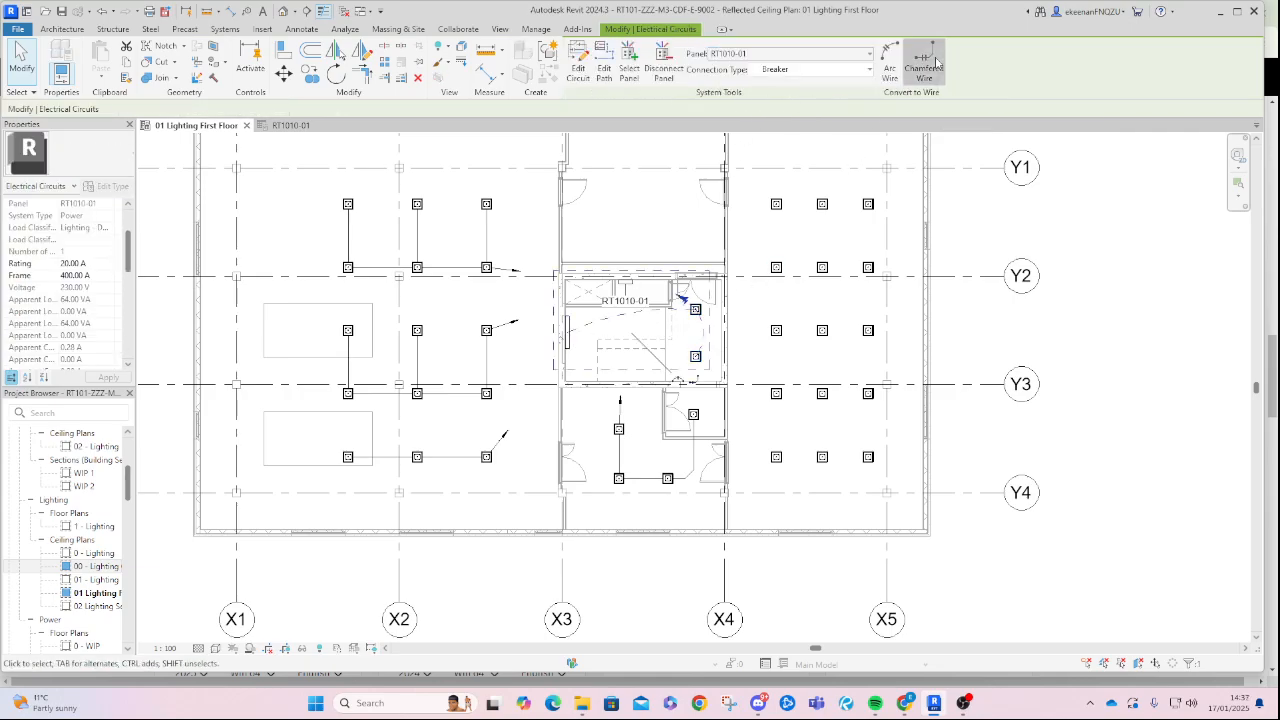
Circuit the six fixtures between grids Y1 and Y2, east of X4, to RT1010-01 and convert the circuit to chamfered wire.
{"action": "left_click", "coordinate": [777, 205]}
{"action": "left_click", "coordinate": [822, 205], "text": "ctrl"}
{"action": "left_click", "coordinate": [867, 206], "text": "ctrl"}
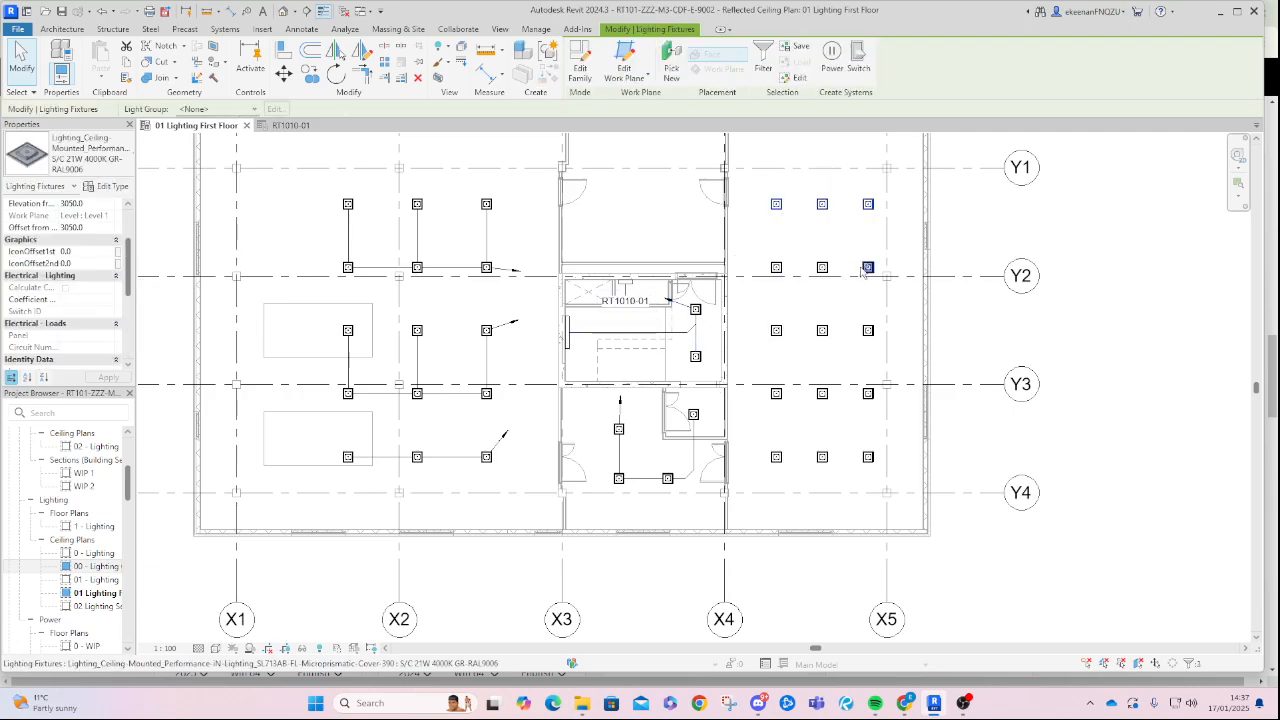
{"action": "left_click", "coordinate": [831, 56]}
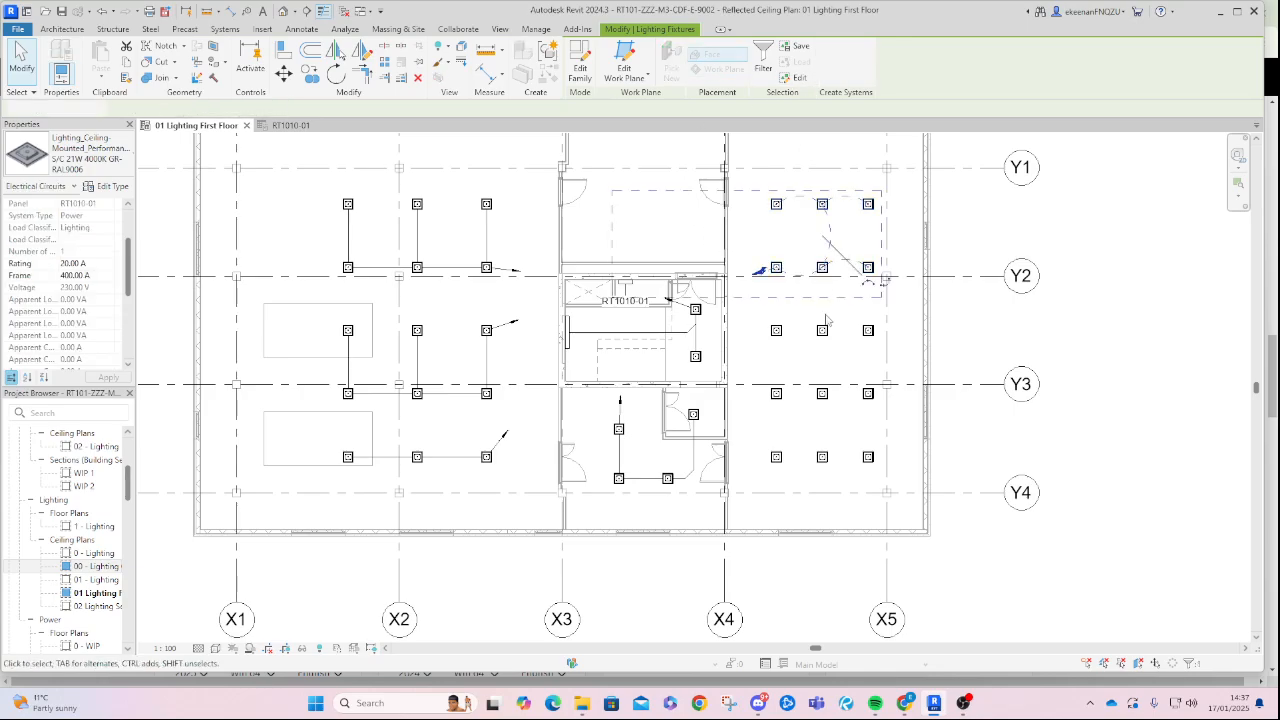
{"action": "left_click", "coordinate": [923, 66]}
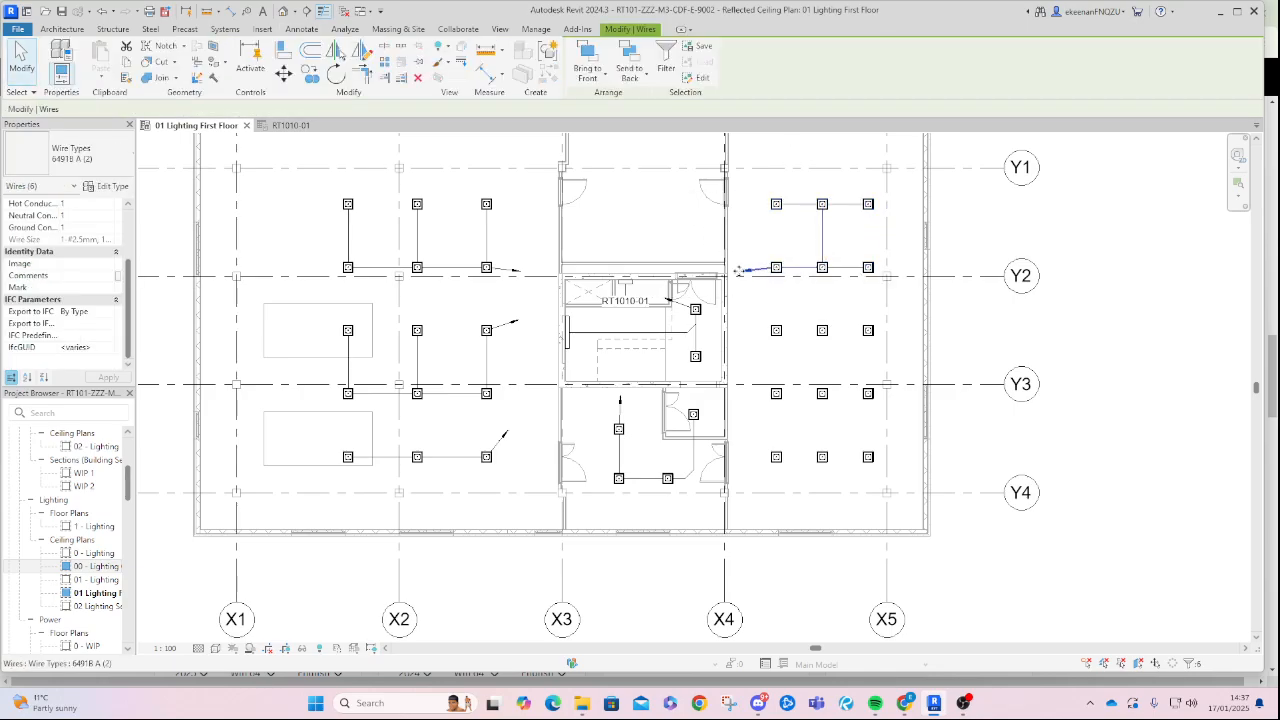
Circuit the six fixtures on either side of grid Y3, east of X4, to RT1010-01 and add their chamfered wiring.
{"action": "left_click", "coordinate": [777, 331]}
{"action": "left_click", "coordinate": [822, 331], "text": "ctrl"}
{"action": "left_click", "coordinate": [868, 331], "text": "ctrl"}
{"action": "left_click", "coordinate": [868, 394], "text": "ctrl"}
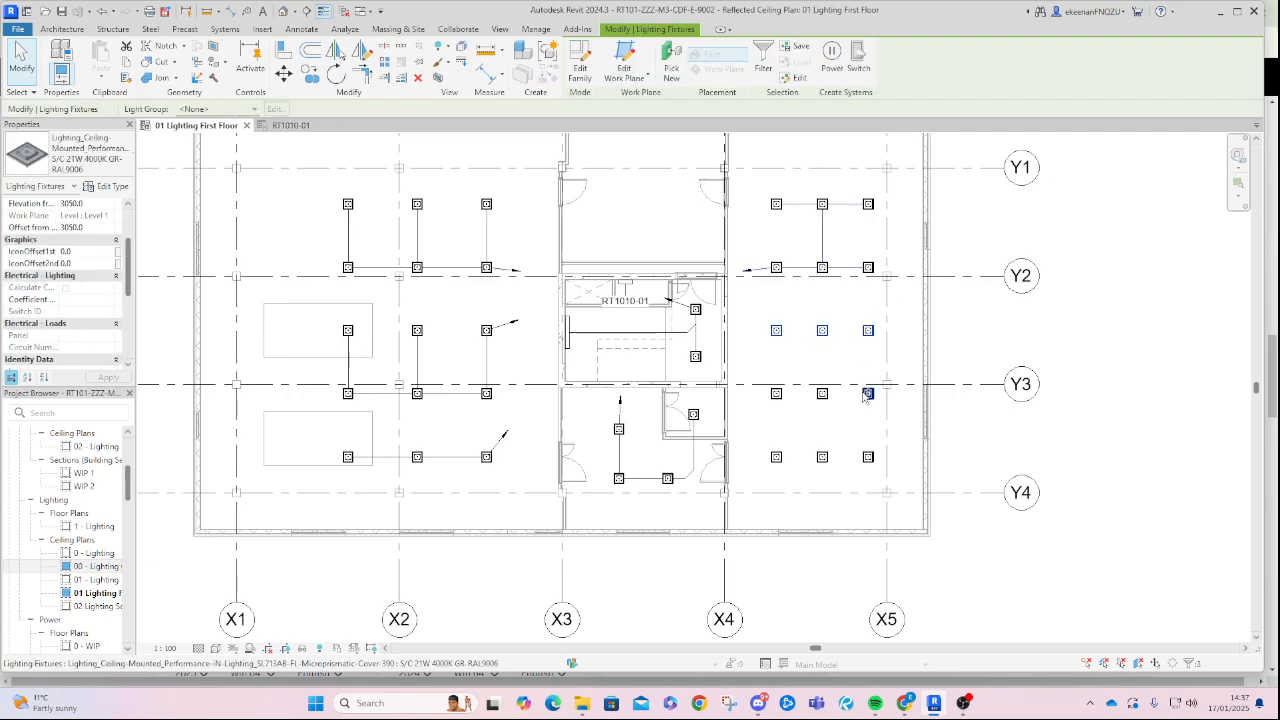
{"action": "left_click", "coordinate": [822, 394], "text": "ctrl"}
{"action": "left_click", "coordinate": [831, 56]}
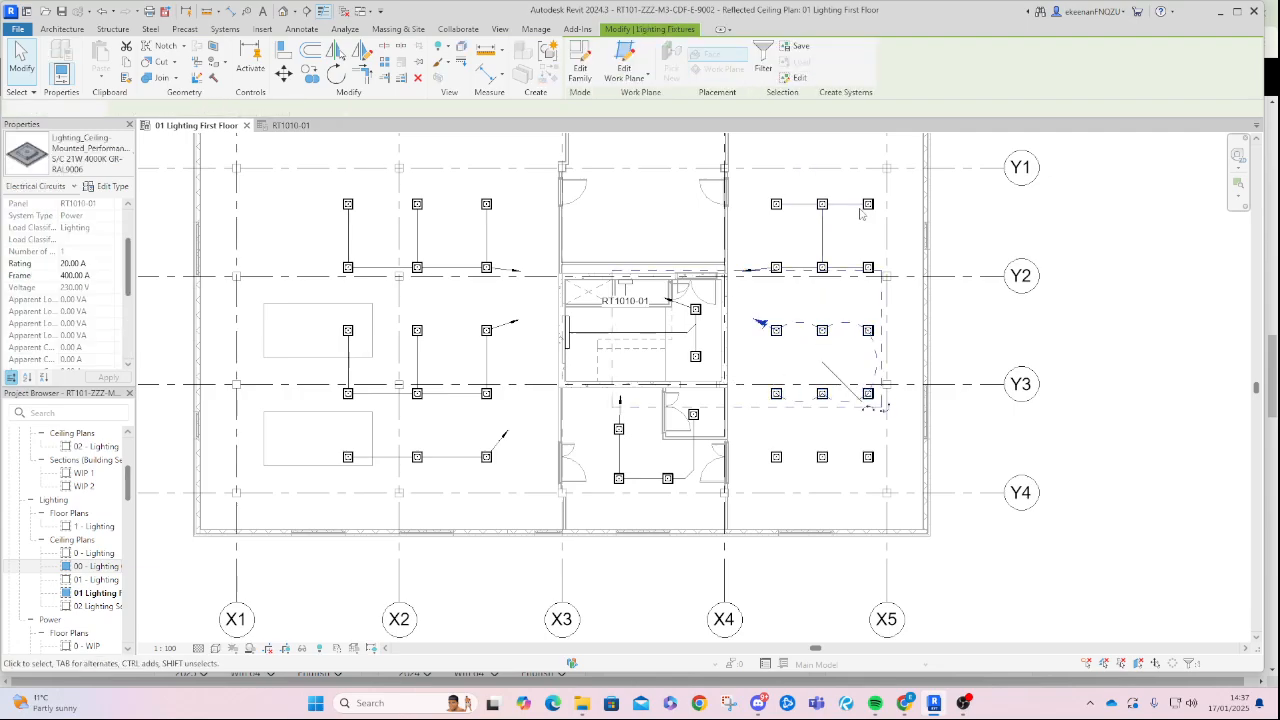
{"action": "left_click", "coordinate": [923, 66]}
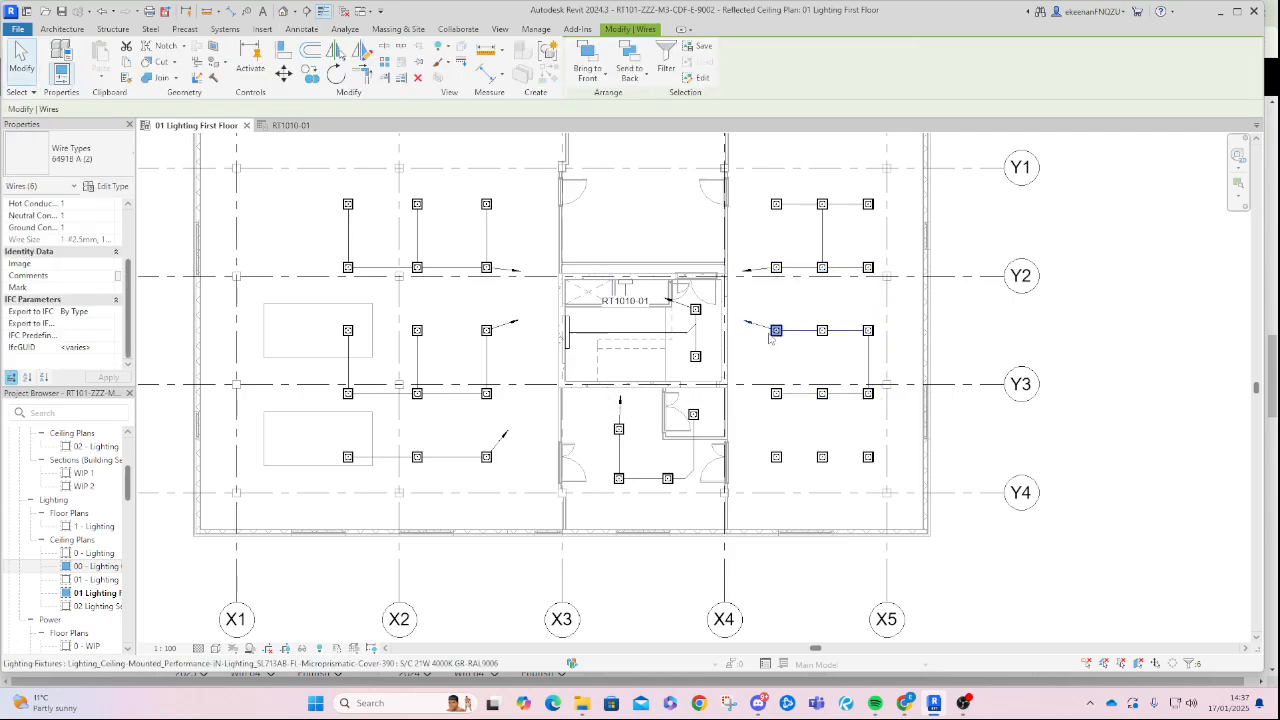
Circuit the three fixtures just north of grid Y4, east of X4, with chamfered wiring, and check the RT1010-01 panel schedule.
{"action": "left_click", "coordinate": [777, 458]}
{"action": "left_click", "coordinate": [822, 458], "text": "ctrl"}
{"action": "left_click", "coordinate": [868, 458], "text": "ctrl"}
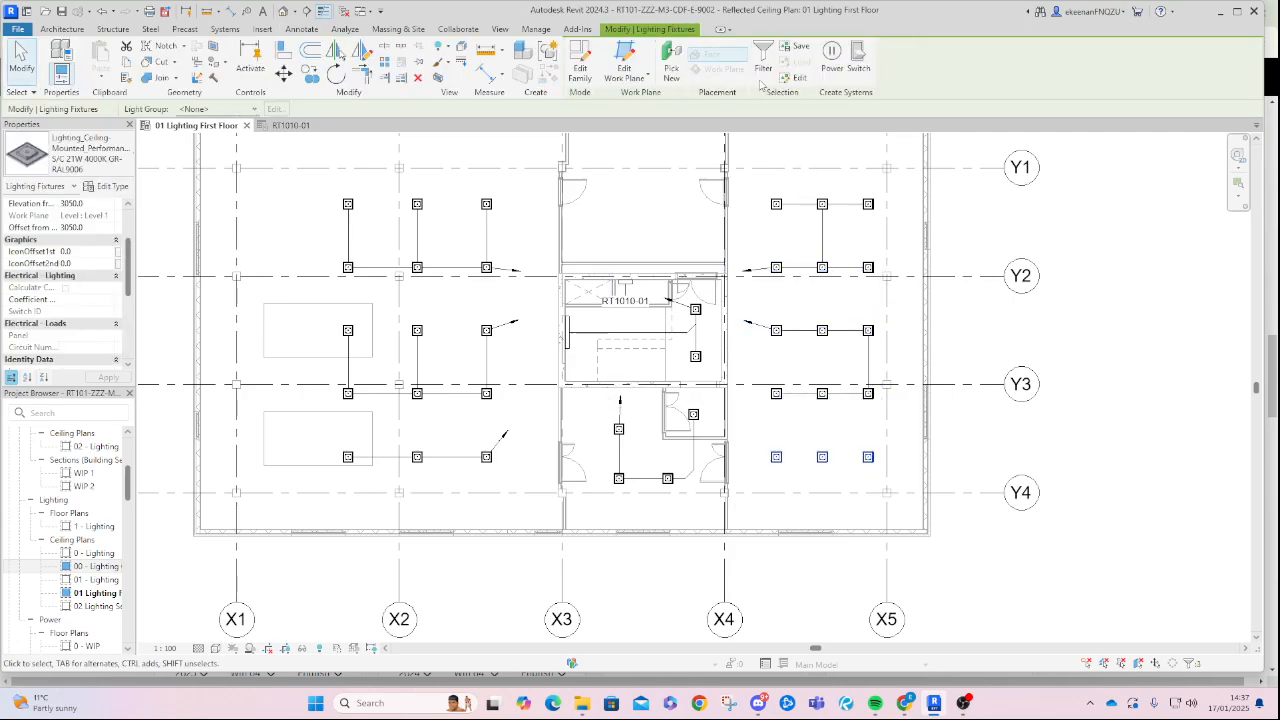
{"action": "left_click", "coordinate": [838, 62]}
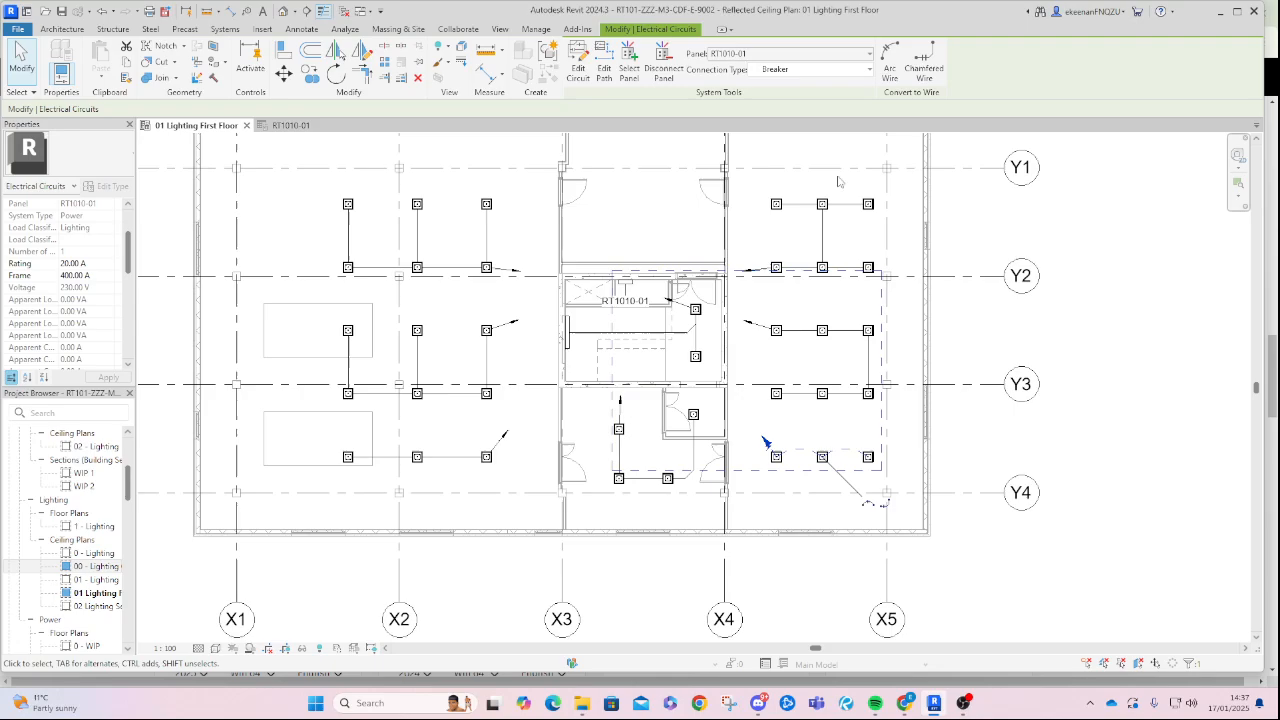
{"action": "left_click", "coordinate": [923, 66]}
{"action": "left_click", "coordinate": [1094, 344]}
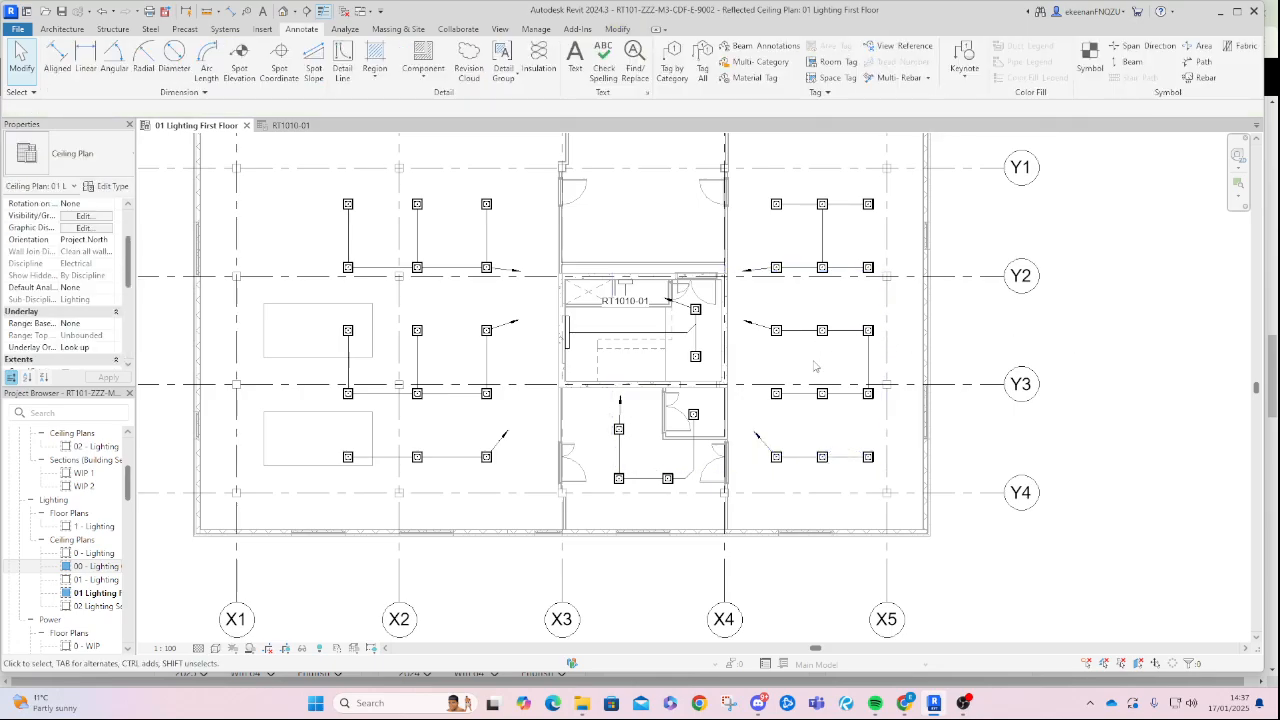
{"action": "left_click", "coordinate": [290, 125]}
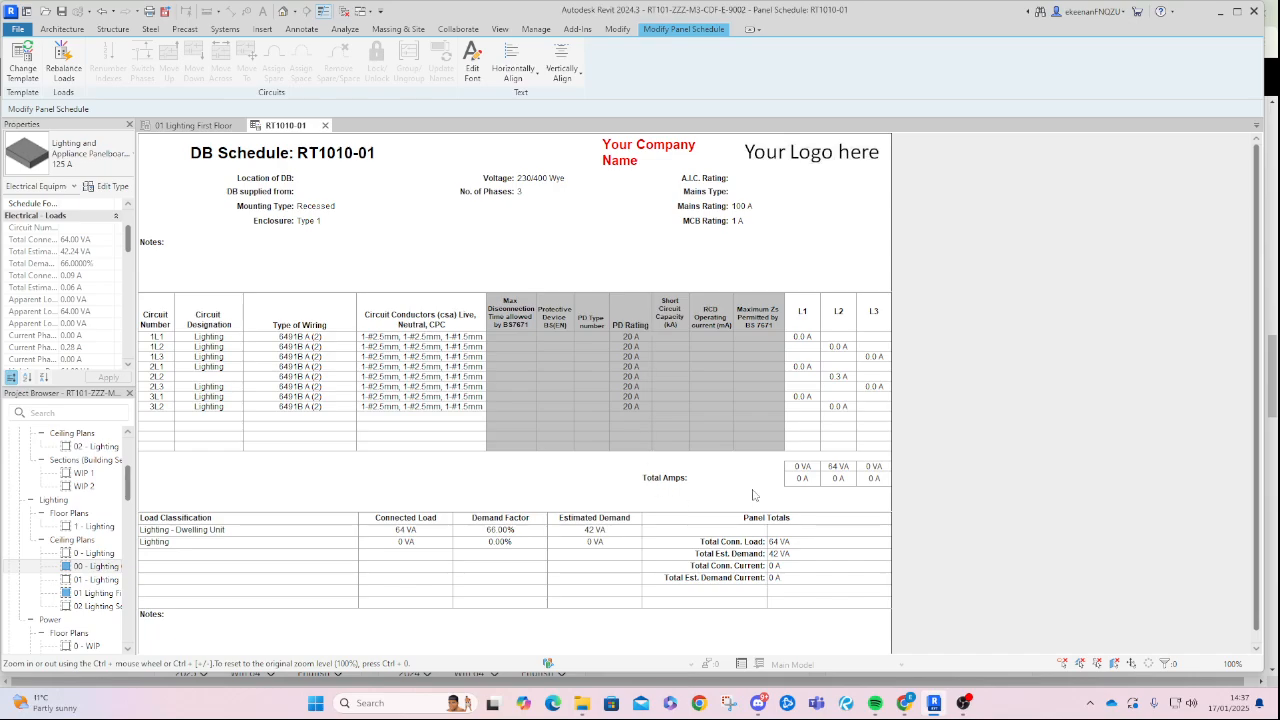
{"action": "left_click", "coordinate": [214, 122]}
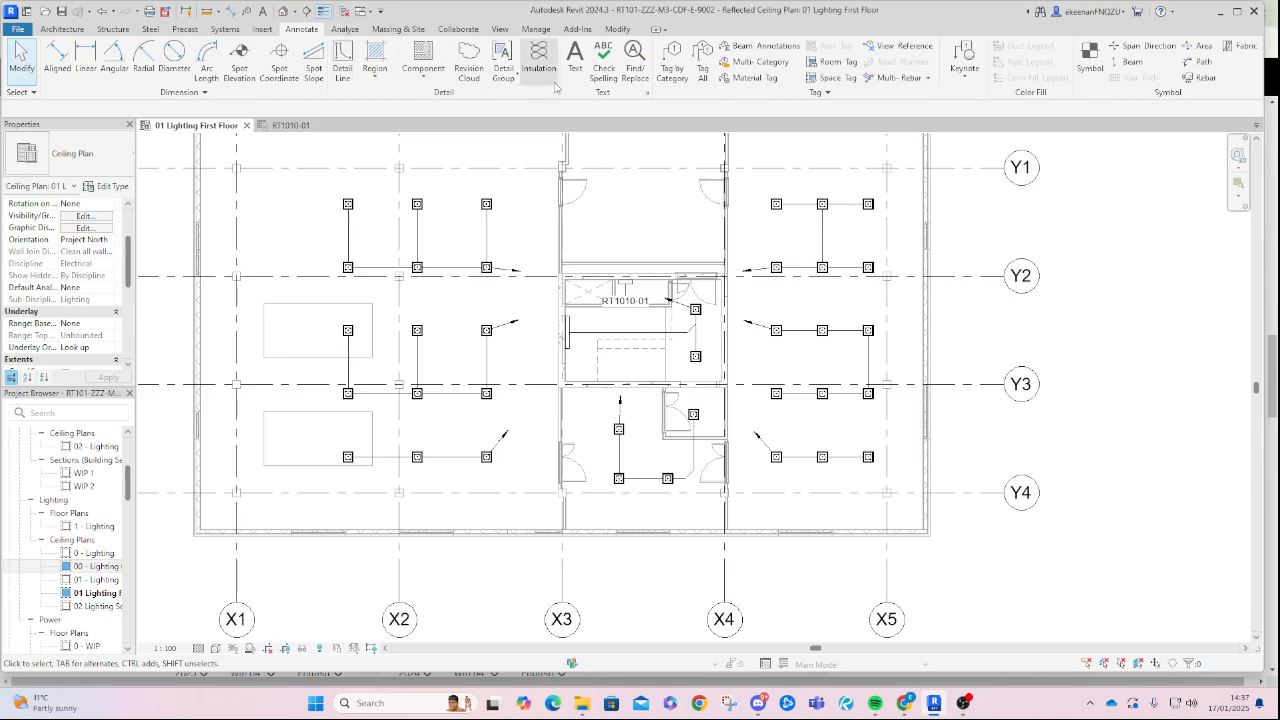
Tag one wire by category, with a leader, in each of the three lighting circuits west of grid X3.
{"action": "left_click", "coordinate": [668, 70]}
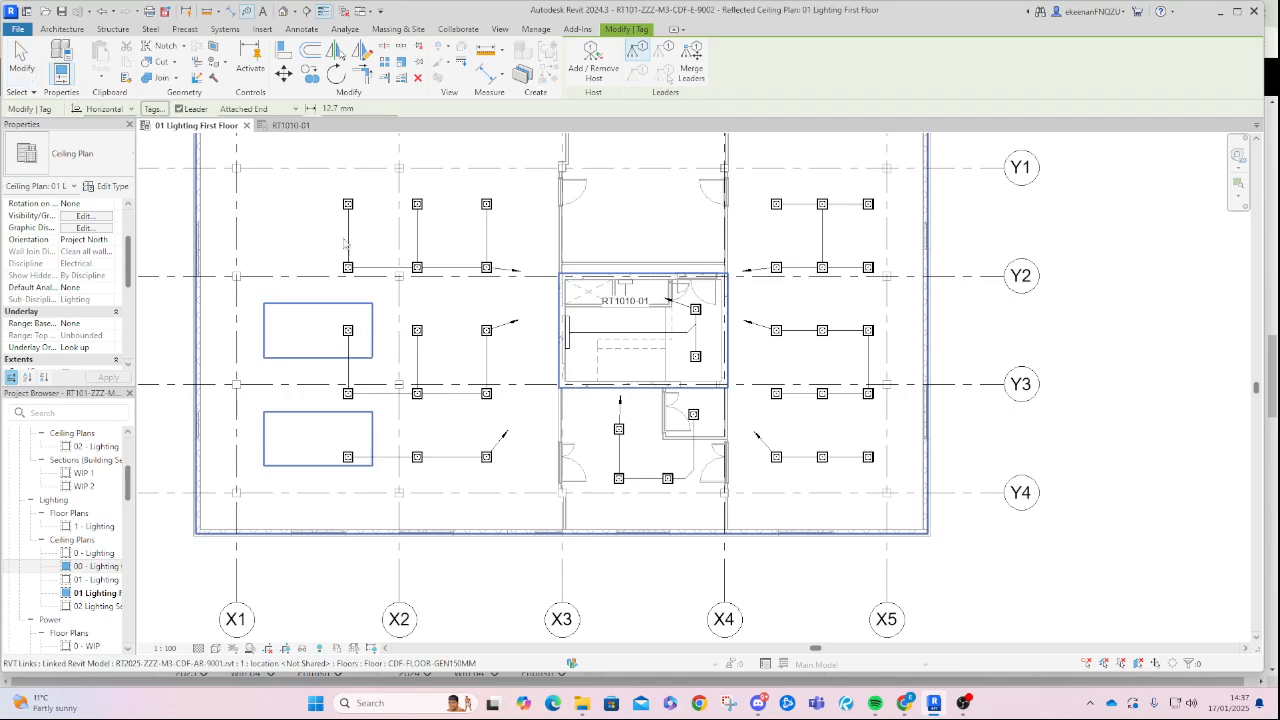
{"action": "left_click", "coordinate": [347, 236]}
{"action": "left_click", "coordinate": [348, 365]}
{"action": "left_click", "coordinate": [348, 370]}
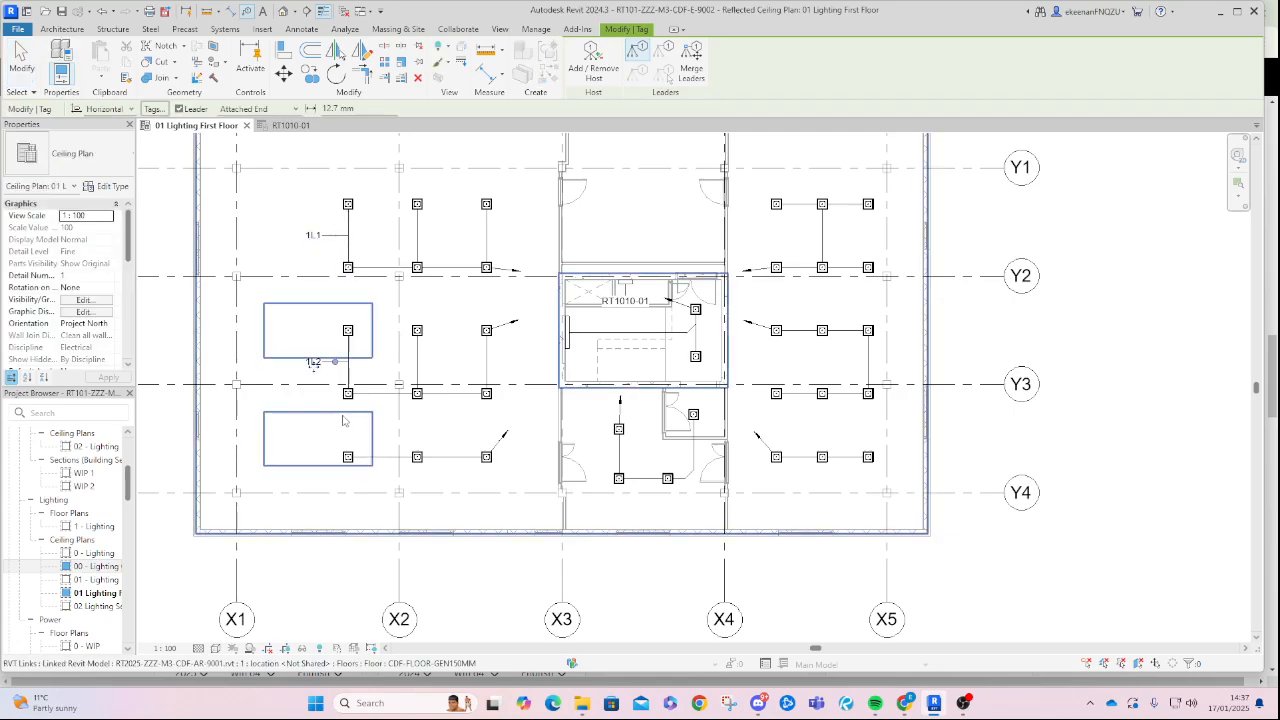
{"action": "left_click", "coordinate": [385, 470]}
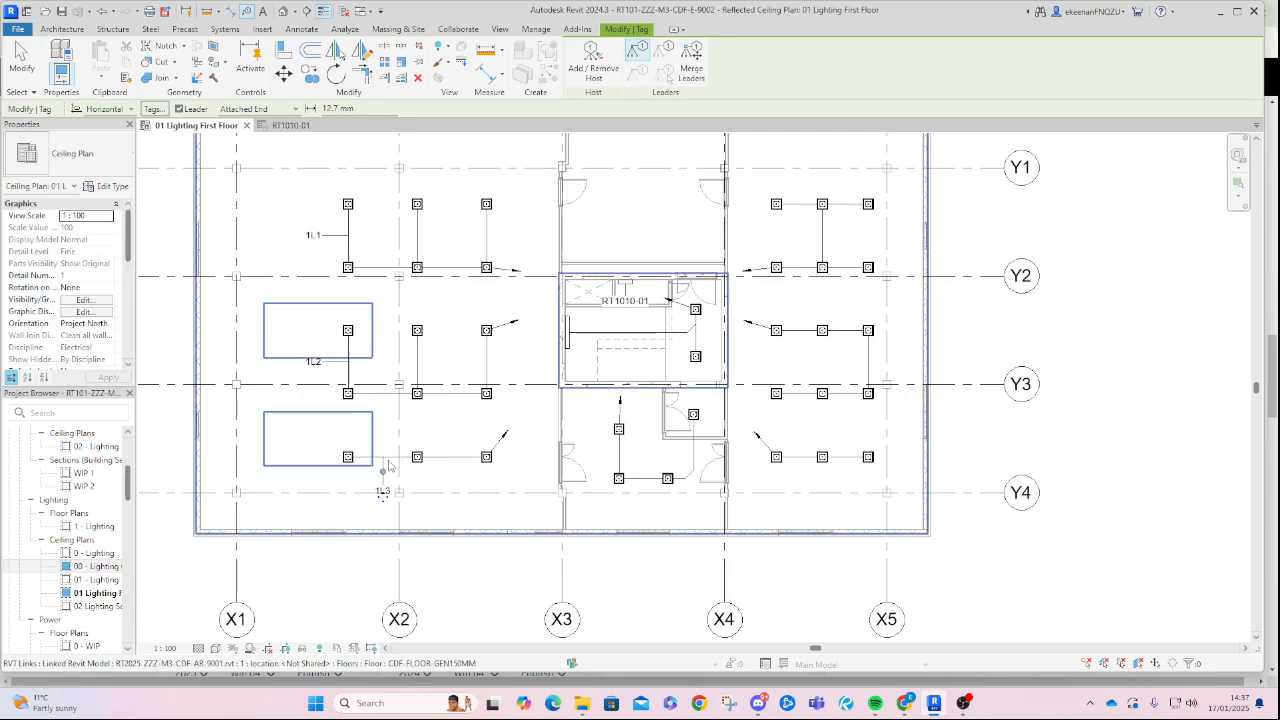
Tag one wire with a leader in each of the two central circuits and the three circuits east of grid X4.
{"action": "left_click", "coordinate": [619, 454]}
{"action": "left_click", "coordinate": [632, 333]}
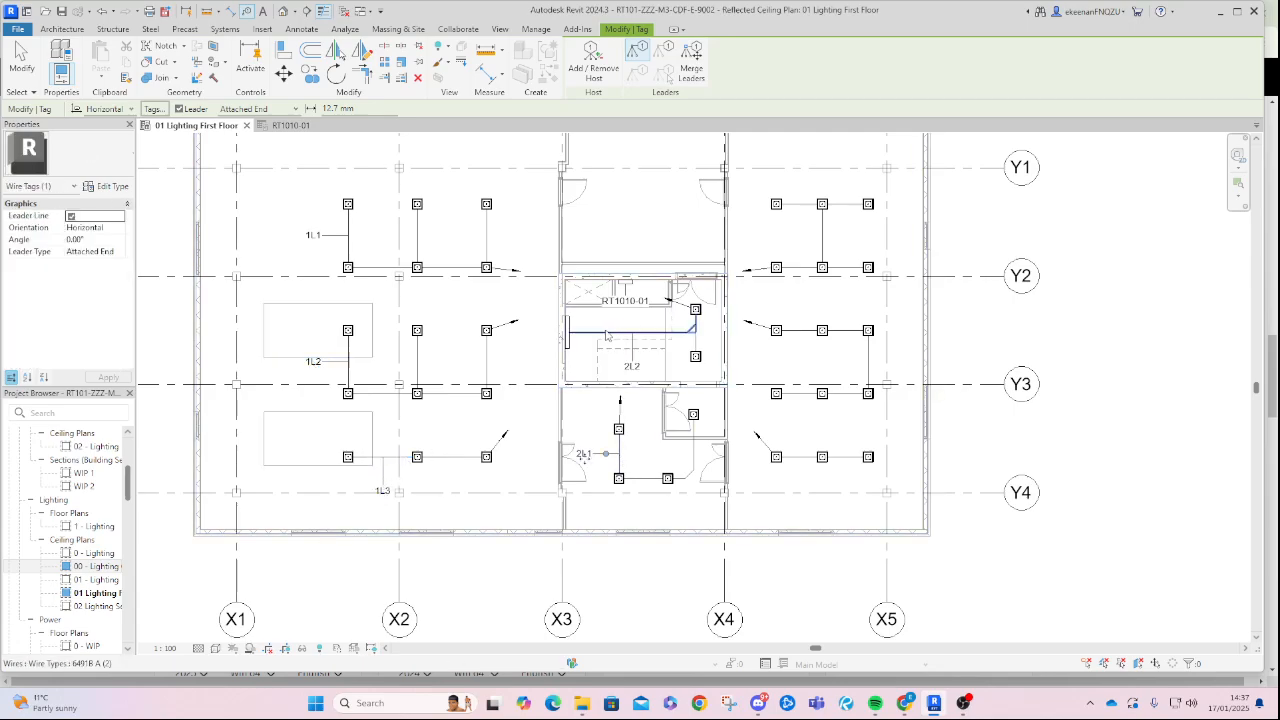
{"action": "left_click", "coordinate": [790, 286]}
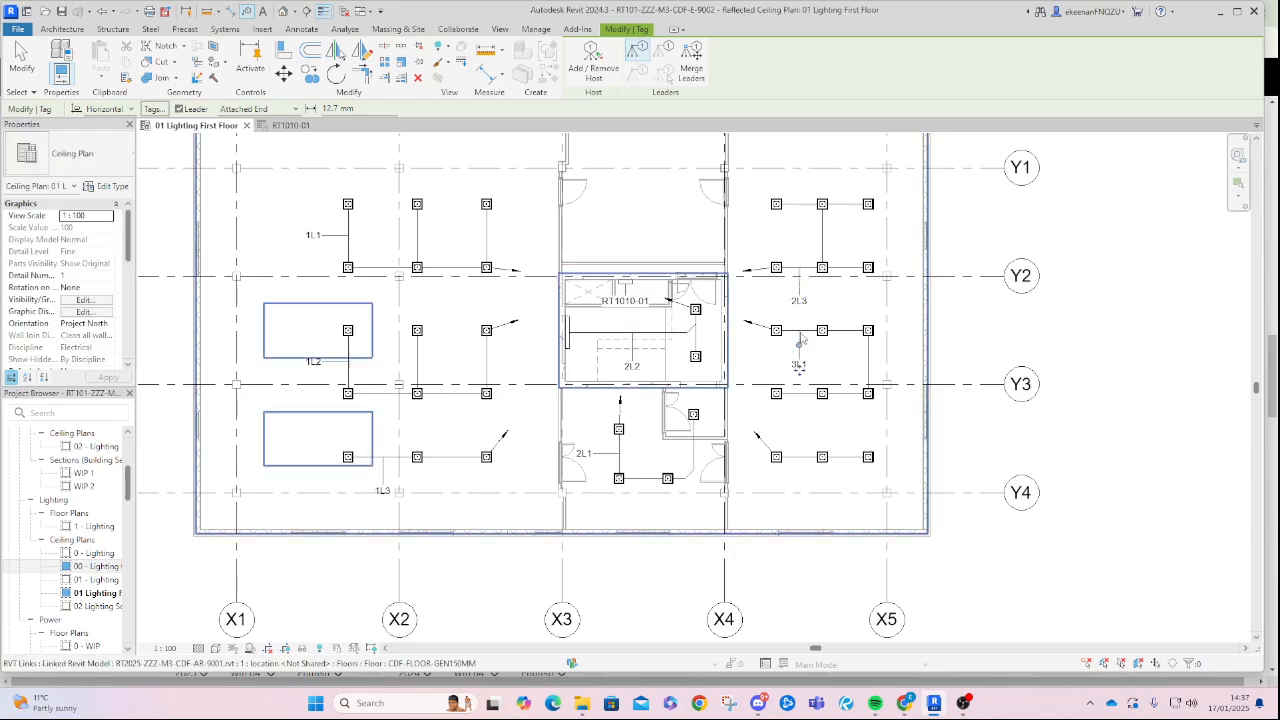
{"action": "left_click", "coordinate": [800, 466]}
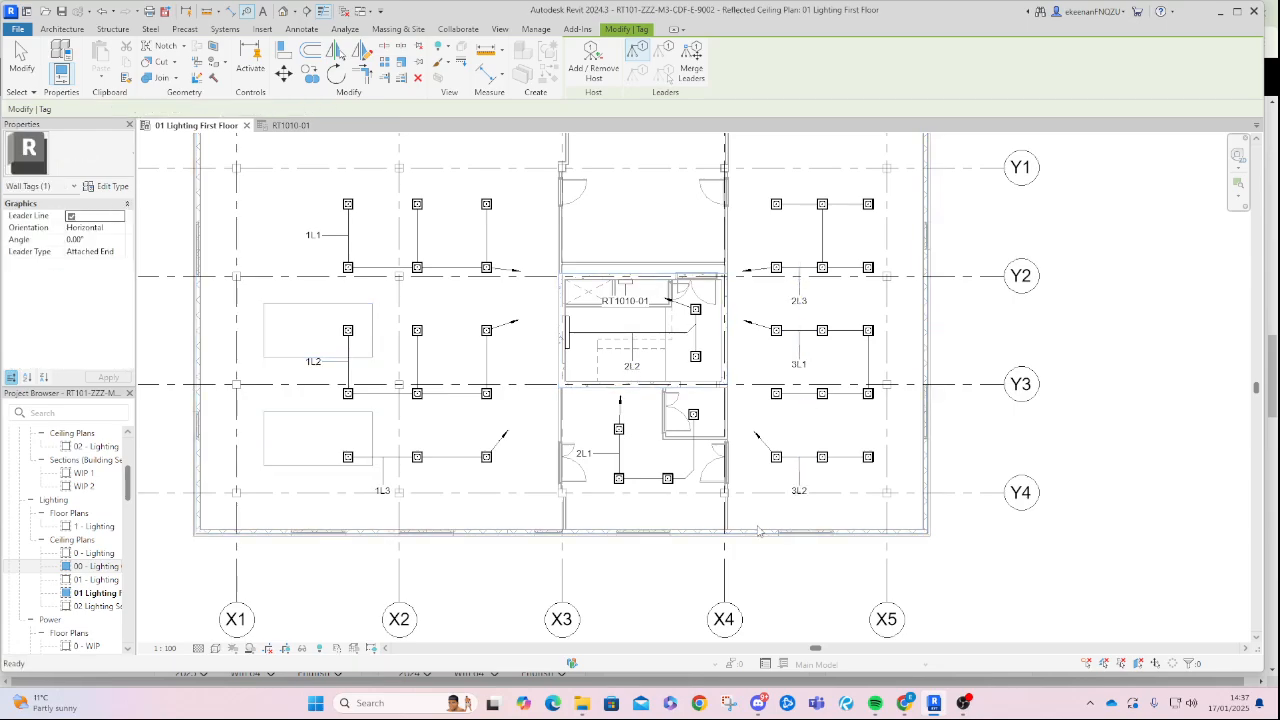
{"action": "key", "text": "Escape"}
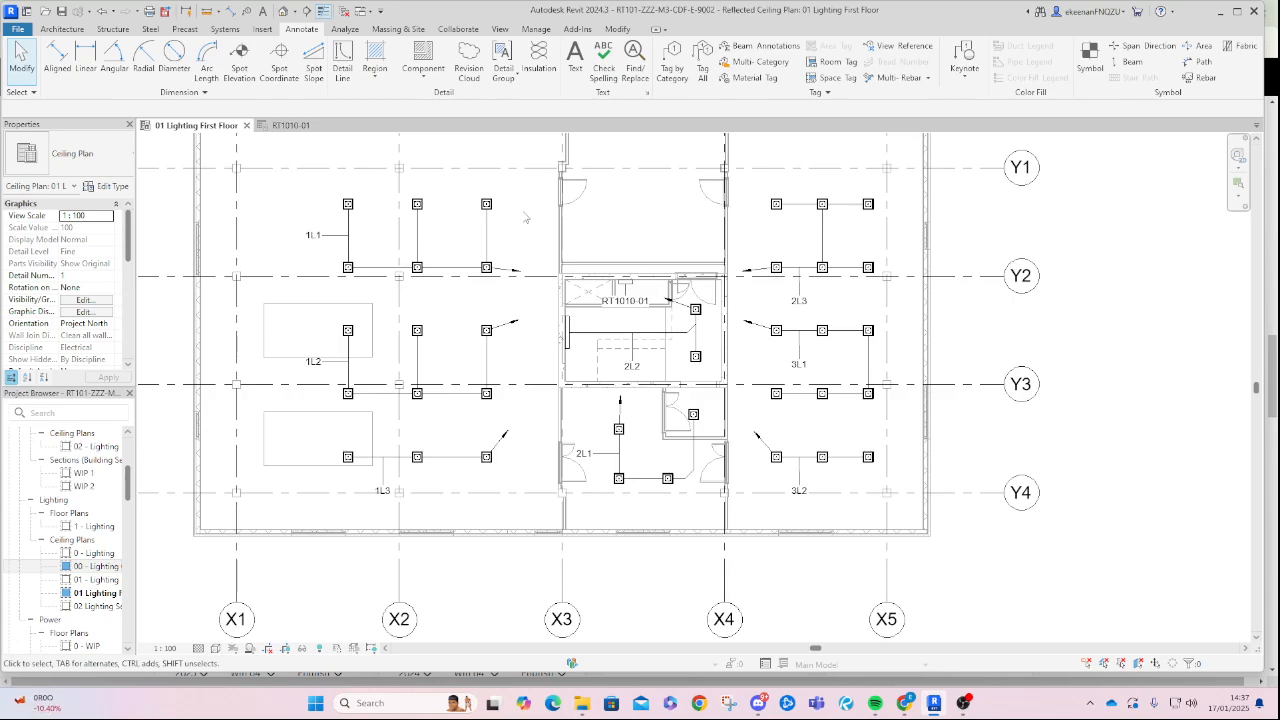
Tile the 01 Lighting First Floor plan side by side with the RT1010-01 panel schedule.
{"action": "key", "text": "w"}
{"action": "key", "text": "t"}
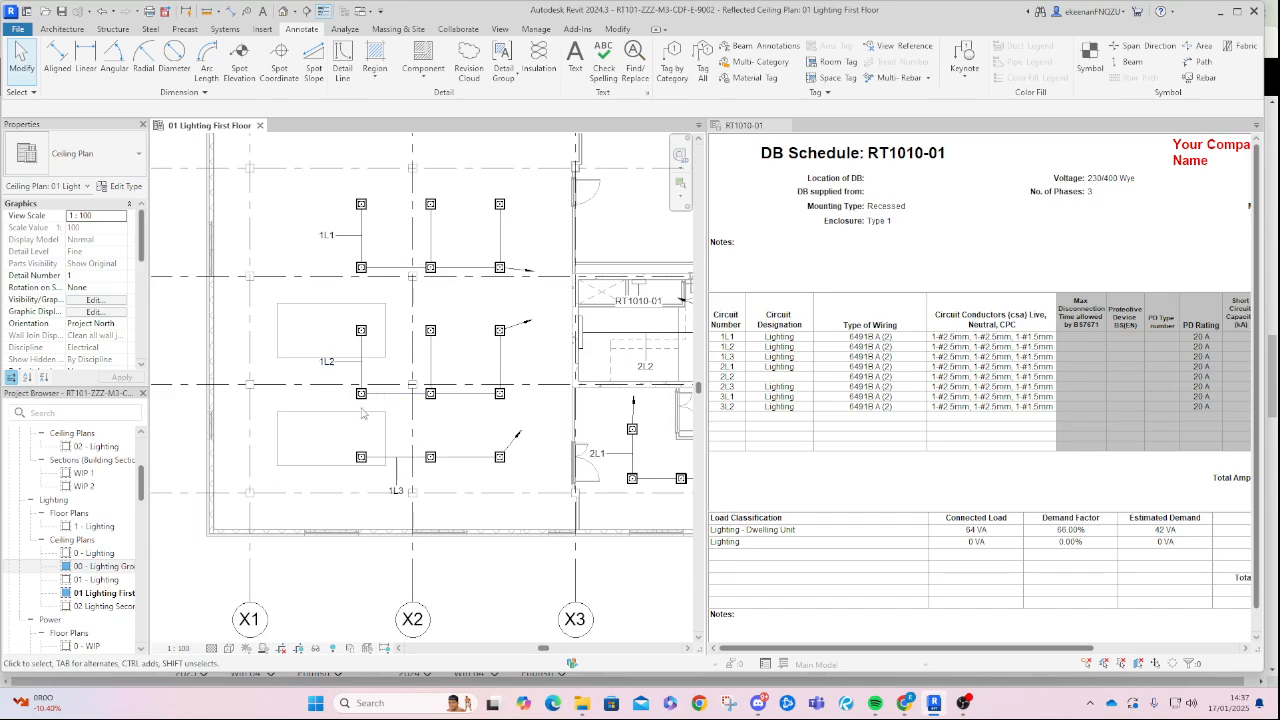
Try to move the 1L3 wire tag to the west end of its circuit, just north of grid Y4.
{"action": "scroll", "coordinate": [363, 413], "scroll_direction": "down", "scroll_amount": 1}
{"action": "mouse_move", "coordinate": [390, 484]}
{"action": "left_mouse_down"}
{"action": "mouse_move", "coordinate": [311, 454]}
{"action": "mouse_move", "coordinate": [332, 450]}
{"action": "left_mouse_up"}
{"action": "left_click", "coordinate": [344, 495]}
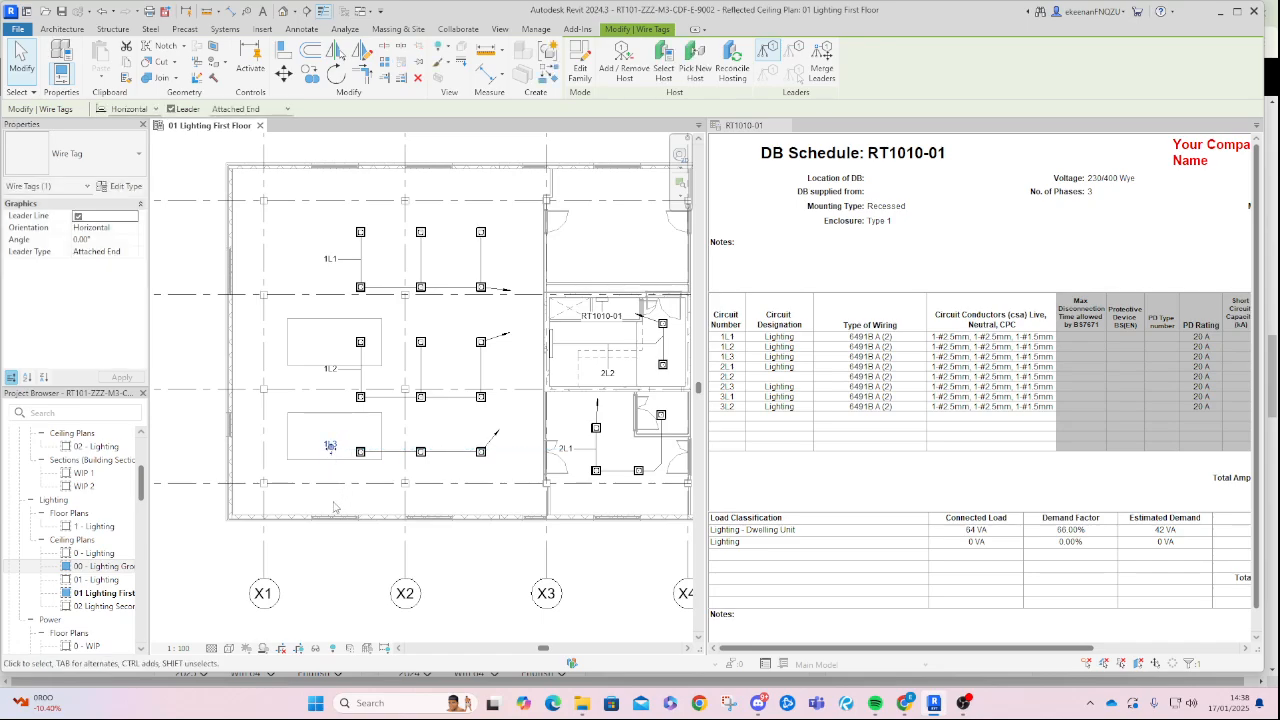
{"action": "scroll", "coordinate": [336, 448], "scroll_direction": "up", "scroll_amount": 3}
{"action": "left_click", "coordinate": [328, 441]}
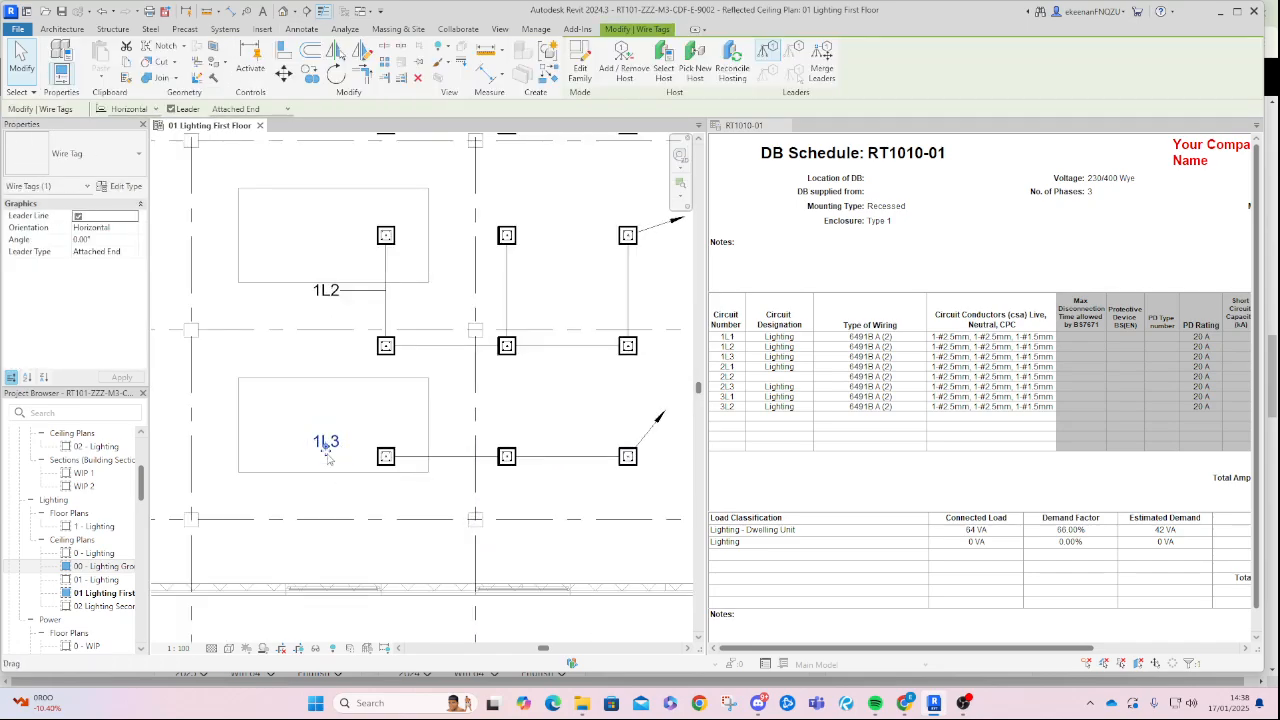
{"action": "left_click_drag", "start_coordinate": [328, 441], "coordinate": [328, 489]}
{"action": "left_click", "coordinate": [398, 509]}
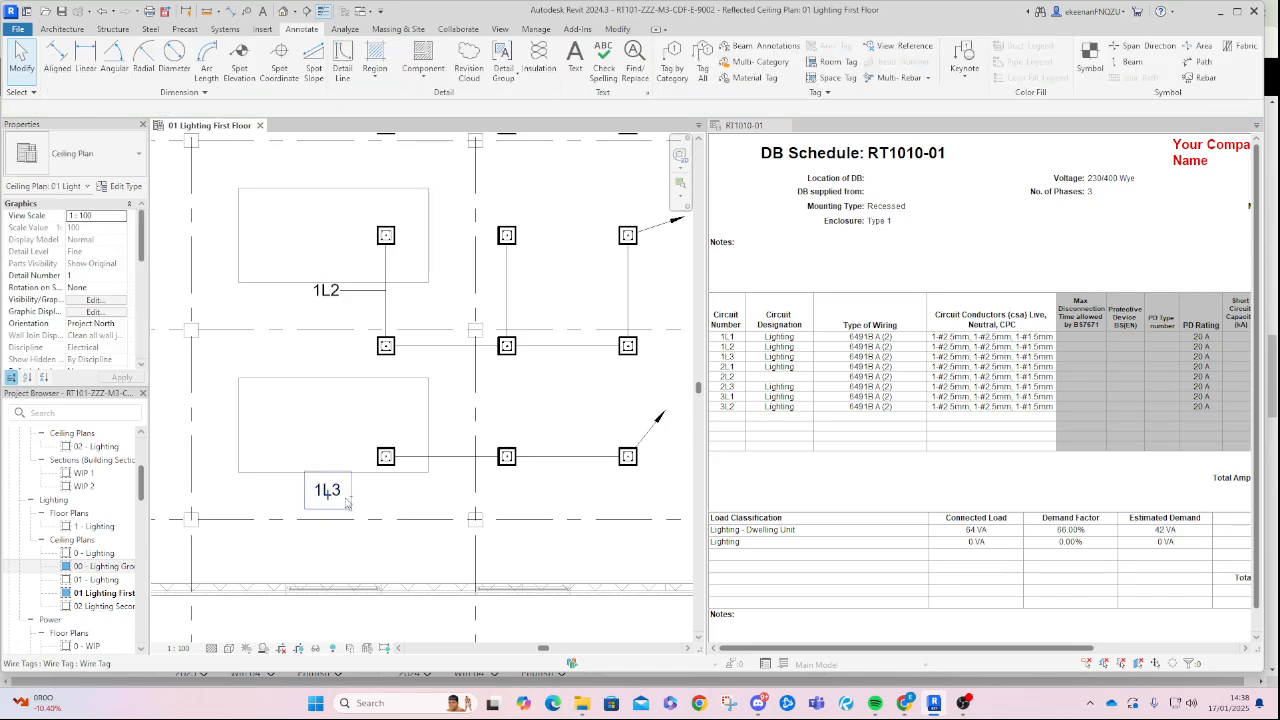
{"action": "scroll", "coordinate": [346, 503], "scroll_direction": "down", "scroll_amount": 3}
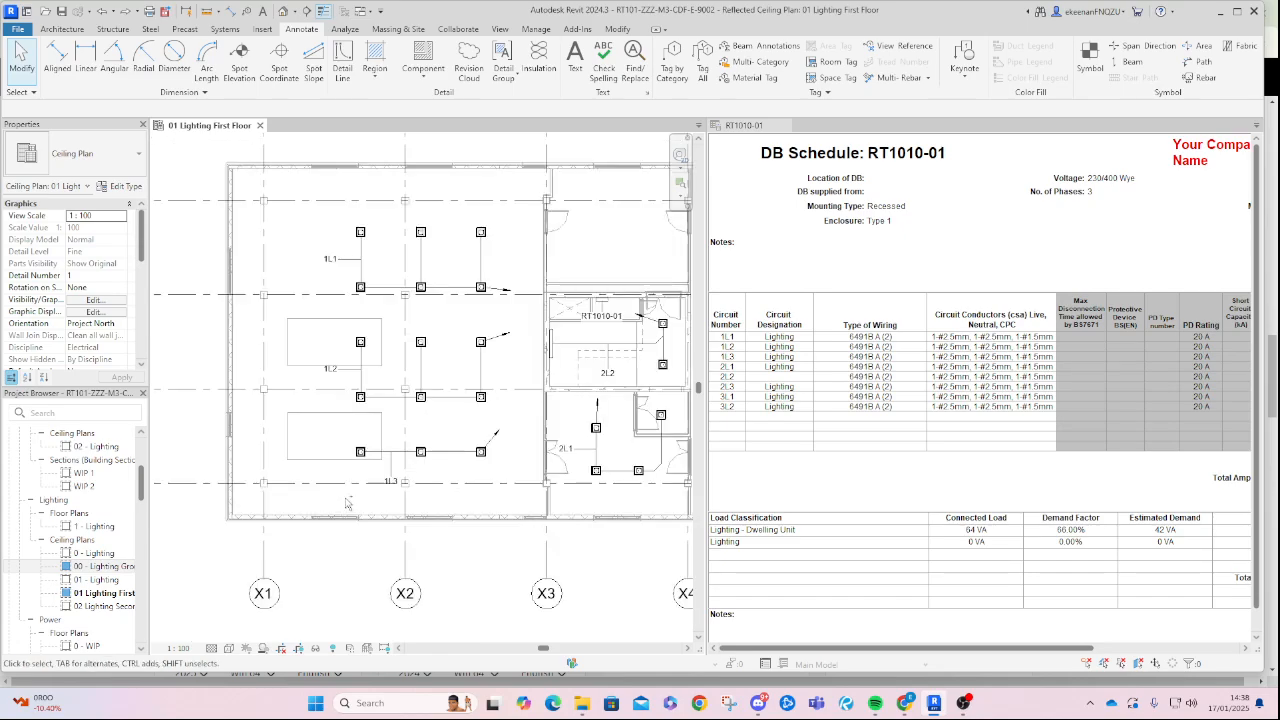
Move the 1L3 wire tag slightly closer to its wire, keeping it on its leader.
{"action": "scroll", "coordinate": [390, 485], "scroll_direction": "up", "scroll_amount": 3}
{"action": "left_click", "coordinate": [391, 480]}
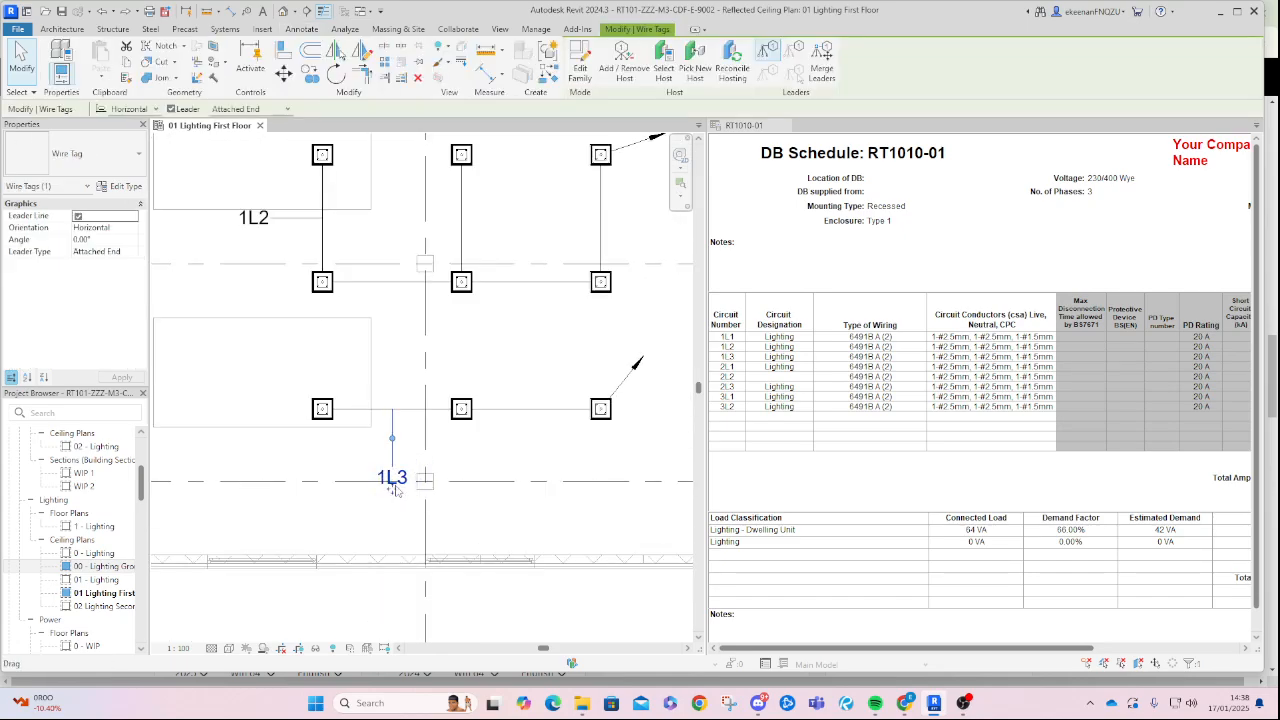
{"action": "left_click_drag", "start_coordinate": [391, 480], "coordinate": [392, 473]}
{"action": "left_click", "coordinate": [529, 460]}
Compare the circuit tags across the first floor plan with the RT1010-01 schedule, inspecting a fixture and the wire of circuit 2L2.
{"action": "scroll", "coordinate": [529, 460], "scroll_direction": "down", "scroll_amount": 2}
{"action": "middle_click_drag", "start_coordinate": [642, 497], "coordinate": [392, 492]}
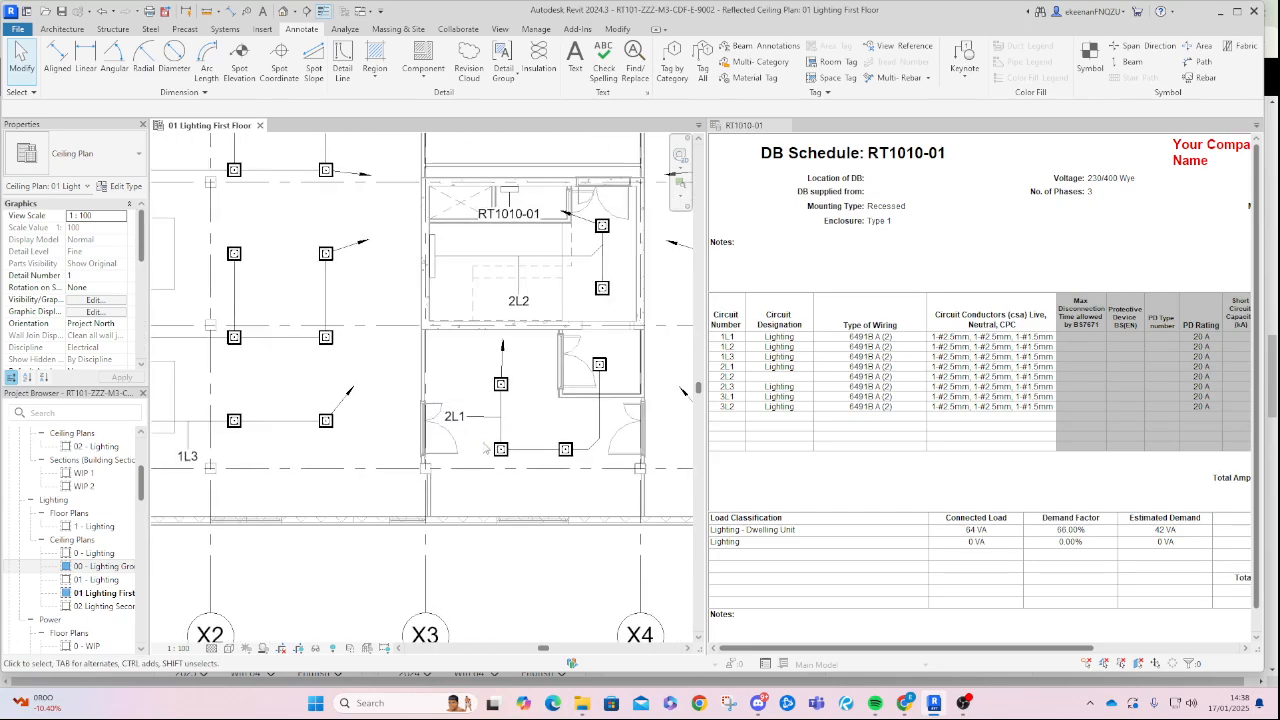
{"action": "scroll", "coordinate": [475, 444], "scroll_direction": "down", "scroll_amount": 1}
{"action": "middle_click_drag", "start_coordinate": [533, 433], "coordinate": [467, 441]}
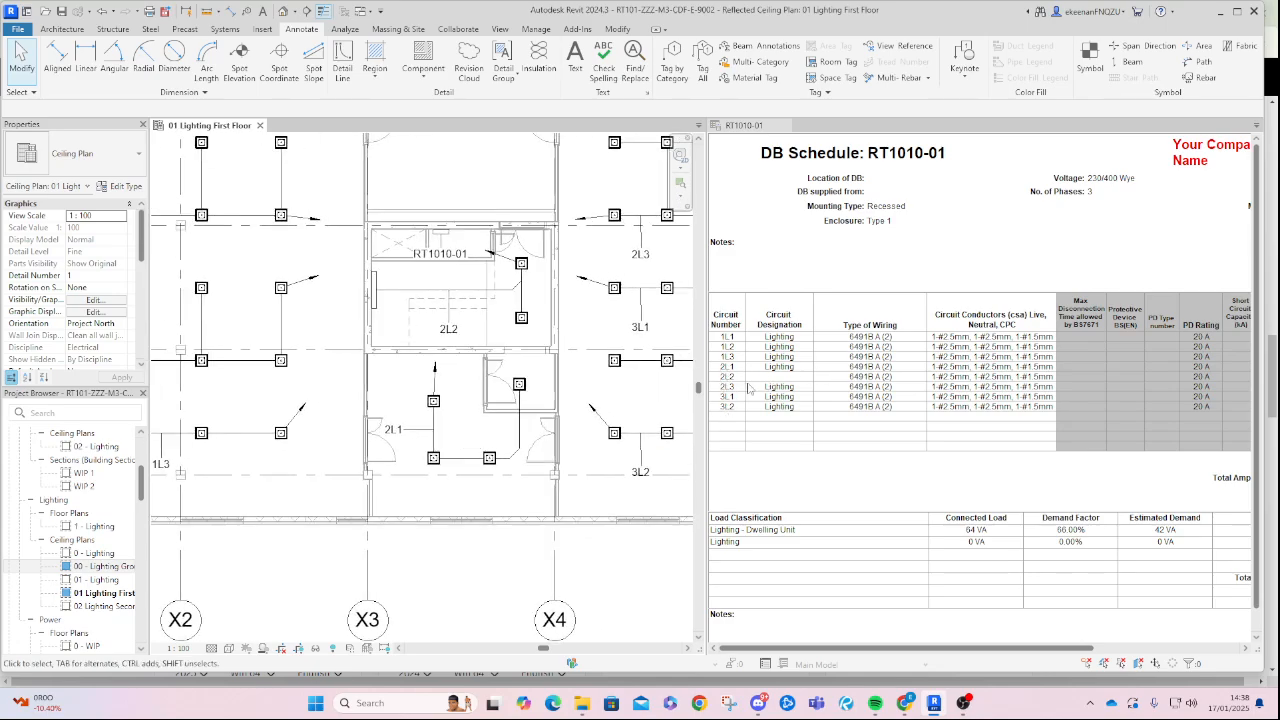
{"action": "left_click", "coordinate": [518, 317]}
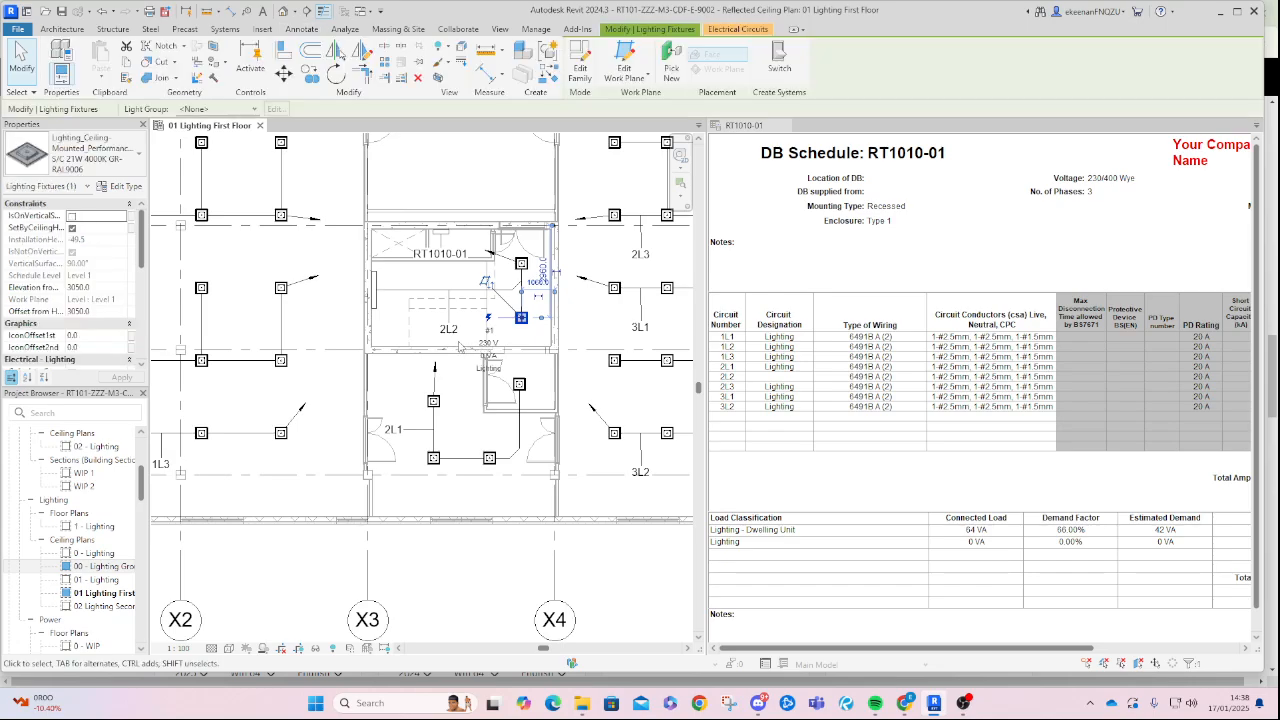
{"action": "left_click", "coordinate": [397, 324]}
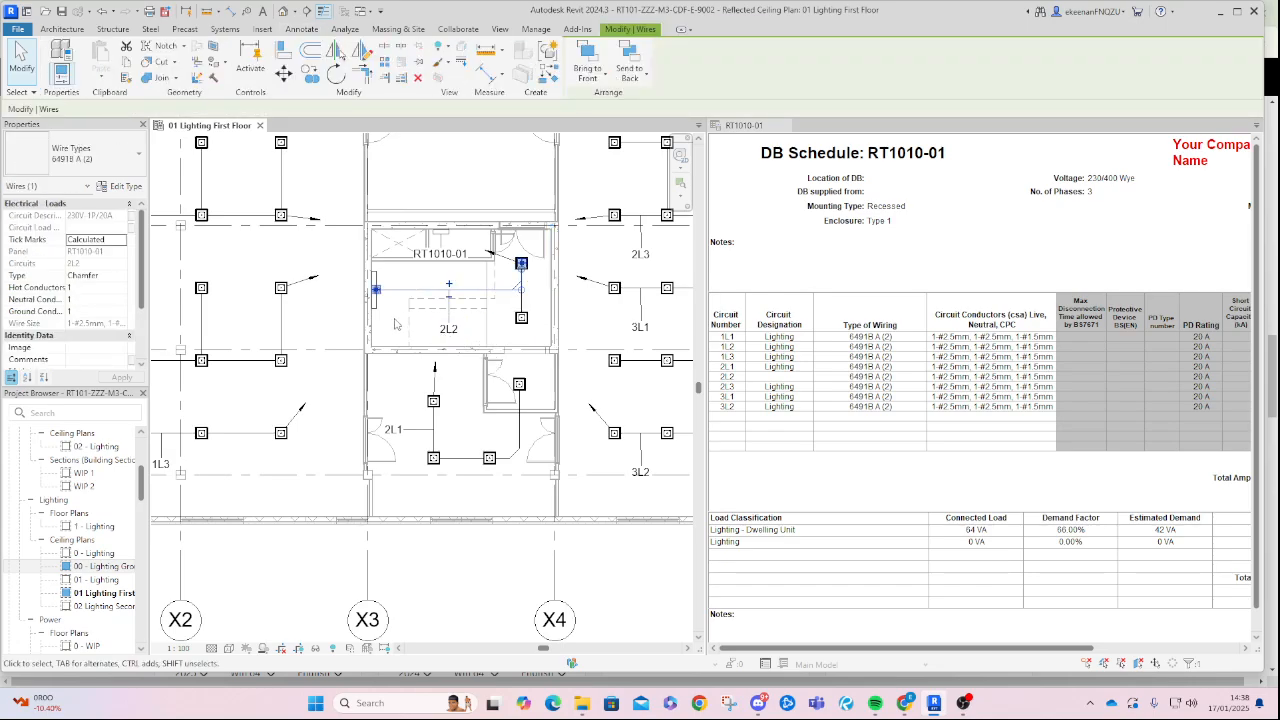
{"action": "left_click", "coordinate": [397, 324]}
{"action": "scroll", "coordinate": [448, 320], "scroll_direction": "down", "scroll_amount": 3}
{"action": "middle_click_drag", "start_coordinate": [516, 330], "coordinate": [380, 349]}
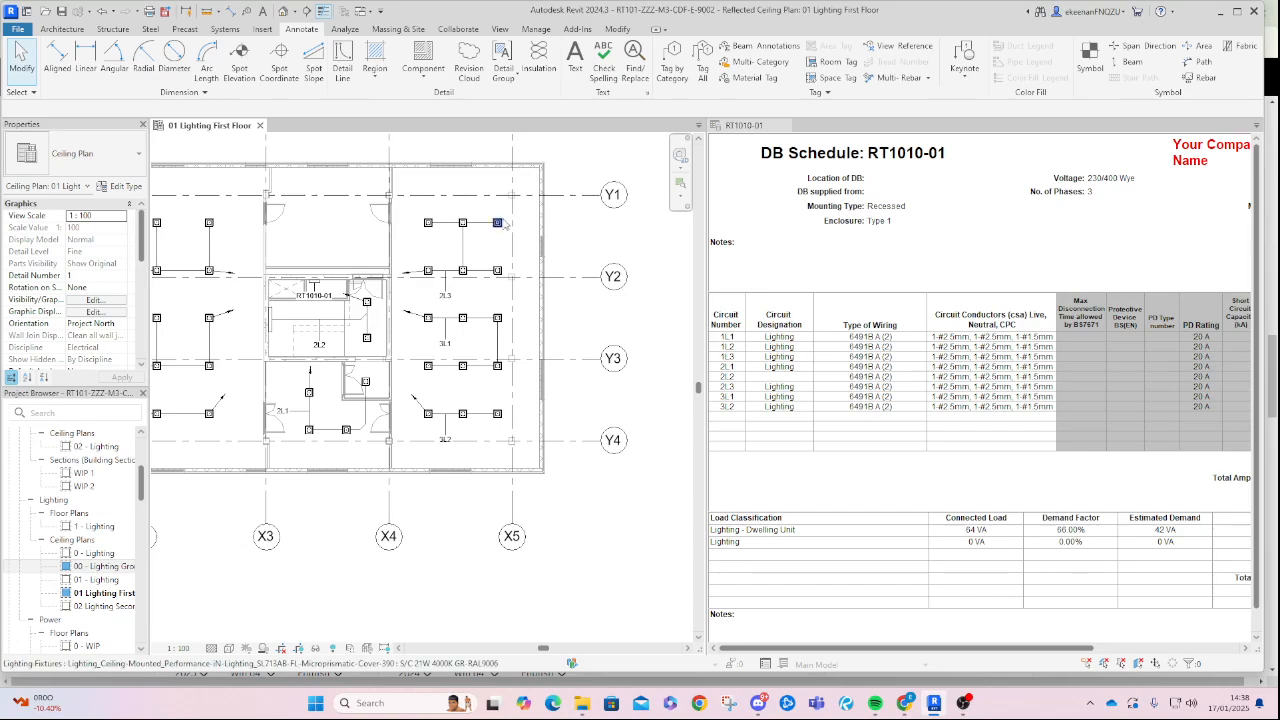
Close the RT1010-01 schedule and open the 00 - Lighting Ground Floor ceiling plan.
{"action": "left_click", "coordinate": [785, 126]}
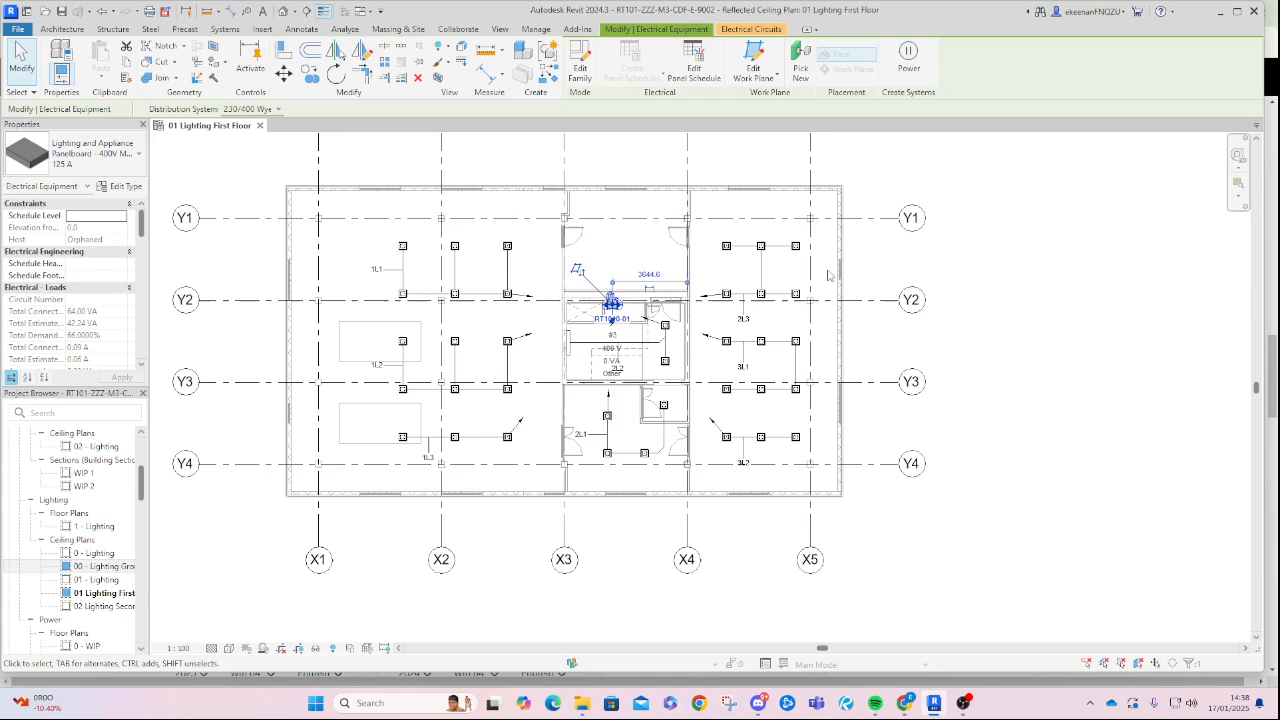
{"action": "key", "text": "Escape"}
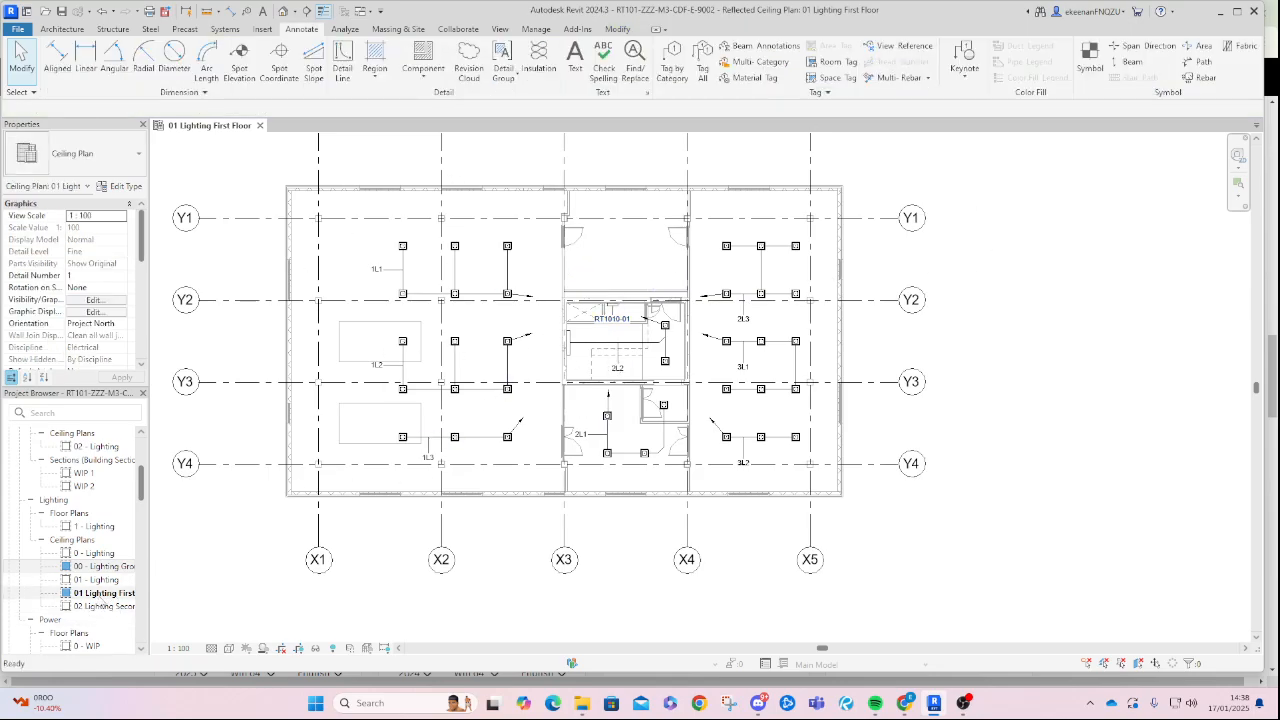
{"action": "double_click", "coordinate": [104, 566]}
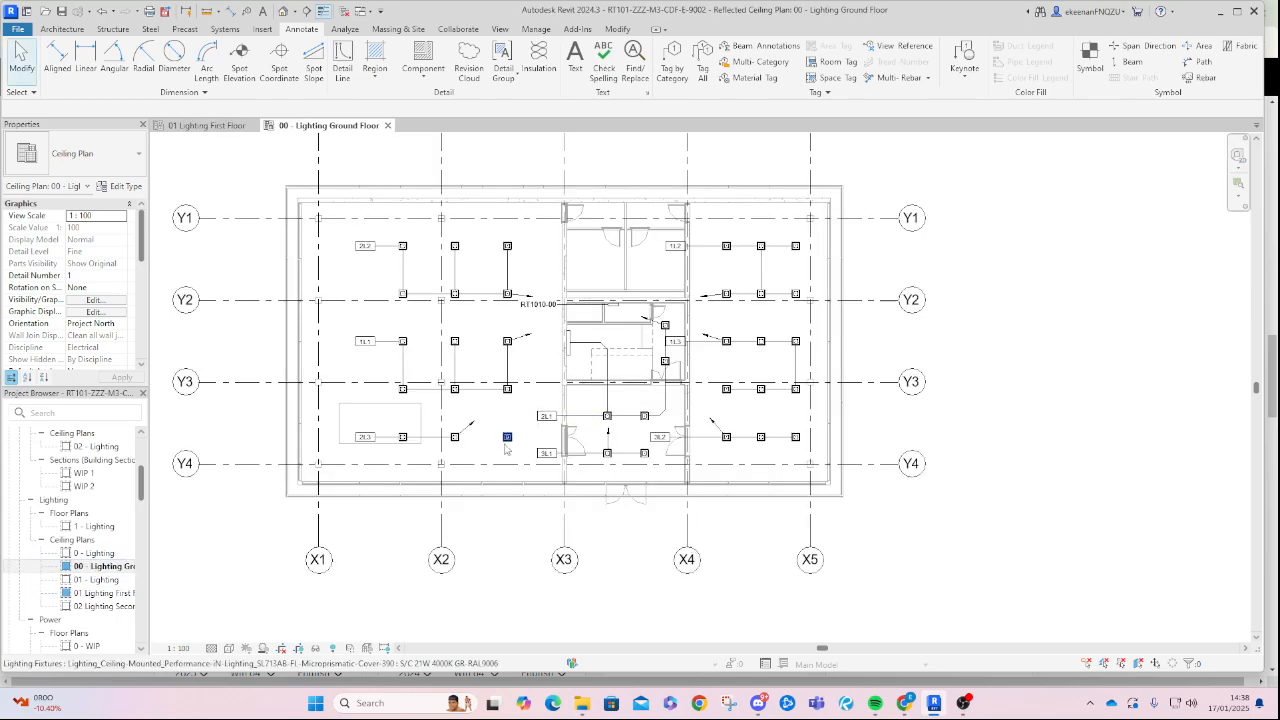
{"action": "scroll", "coordinate": [510, 386], "scroll_direction": "up", "scroll_amount": 4}
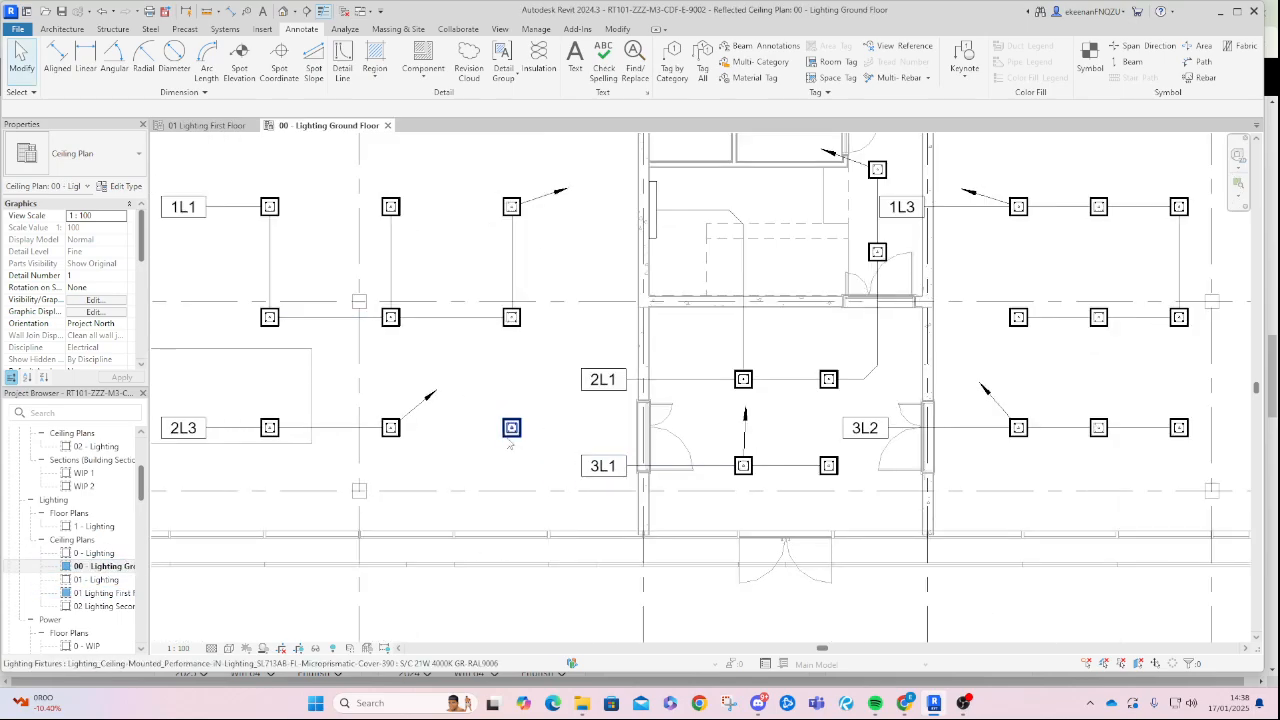
{"action": "scroll", "coordinate": [330, 488], "scroll_direction": "down", "scroll_amount": 3}
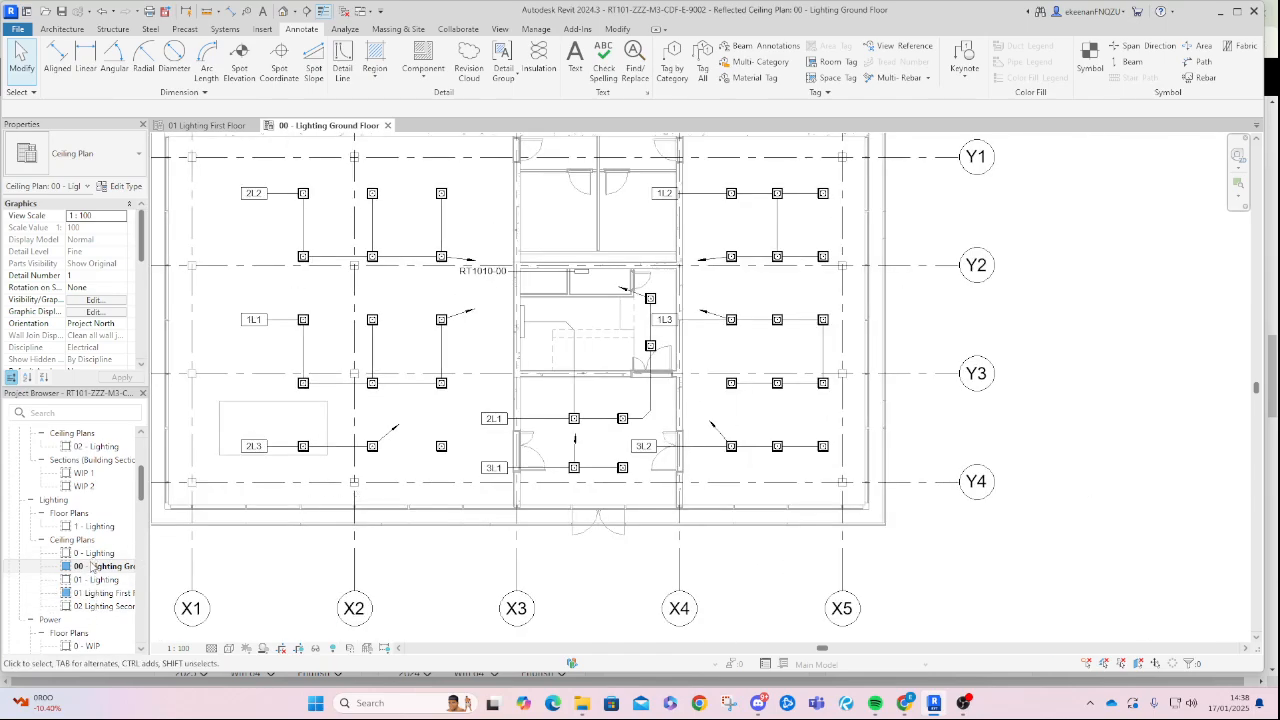
Review the circuits in the RT1010-00 panel schedule and return to the ground floor lighting plan.
{"action": "scroll", "coordinate": [85, 560], "scroll_direction": "down", "scroll_amount": 8}
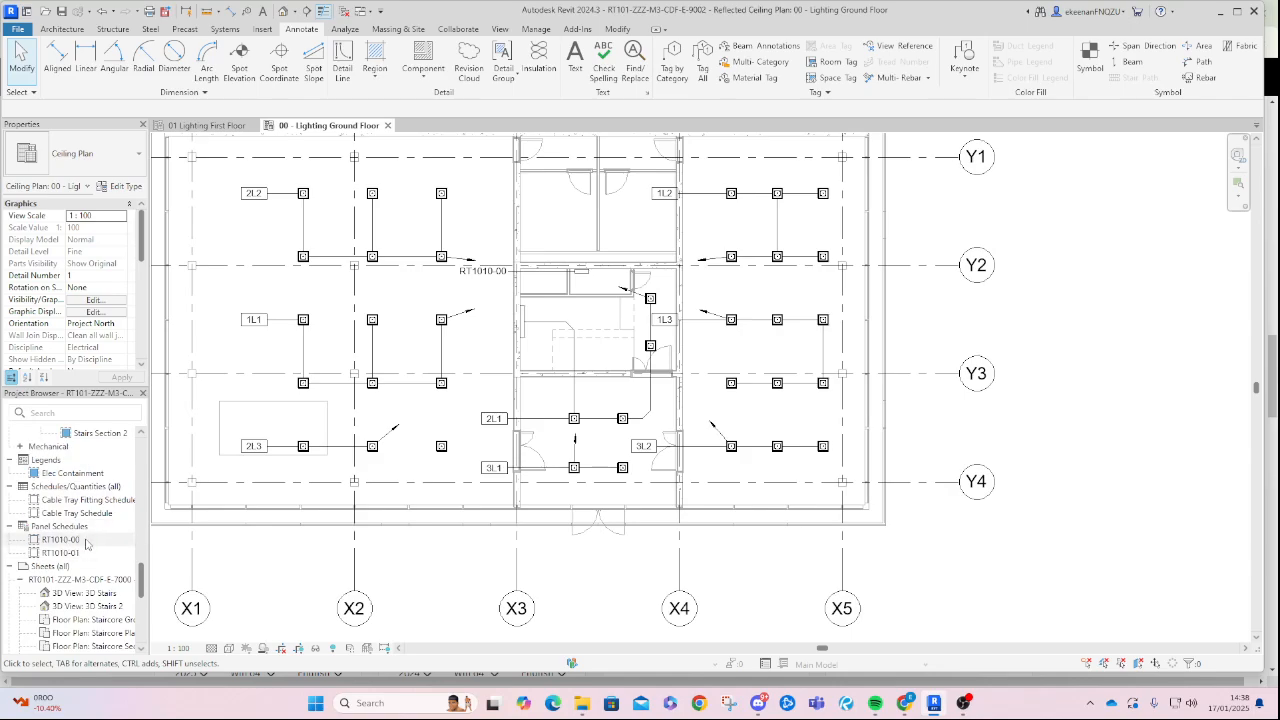
{"action": "double_click", "coordinate": [78, 539]}
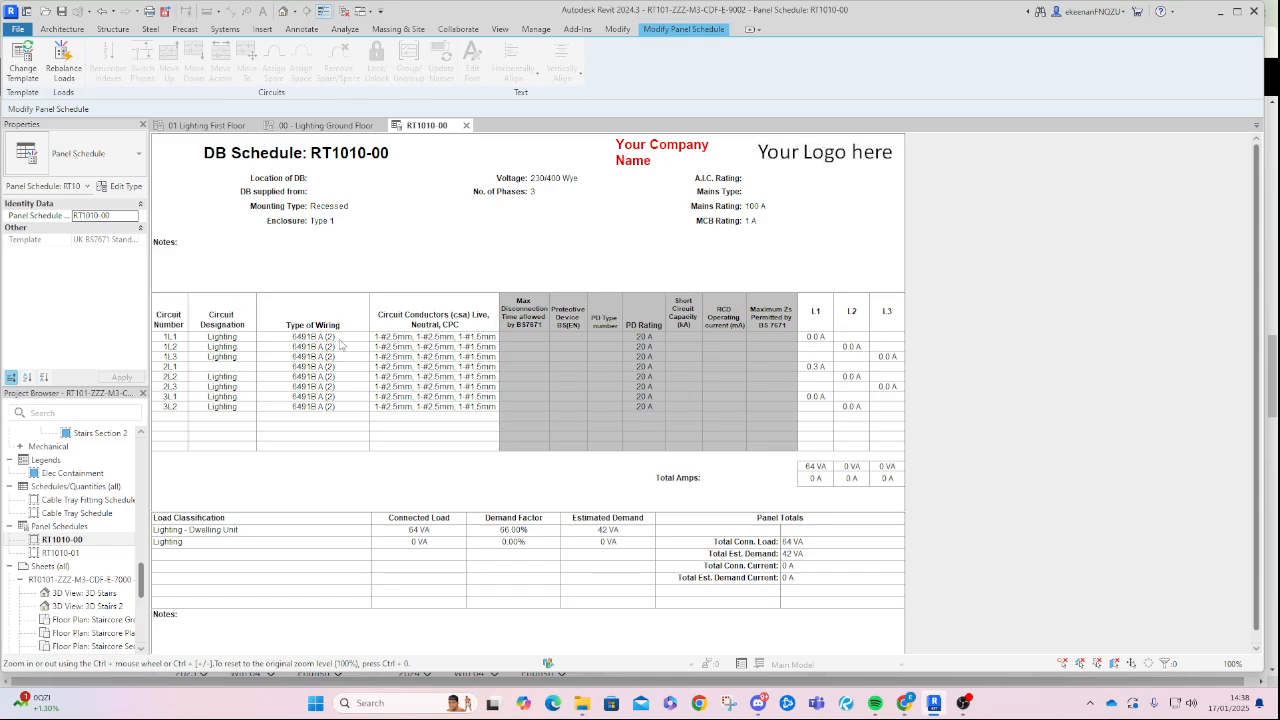
{"action": "left_click", "coordinate": [322, 125]}
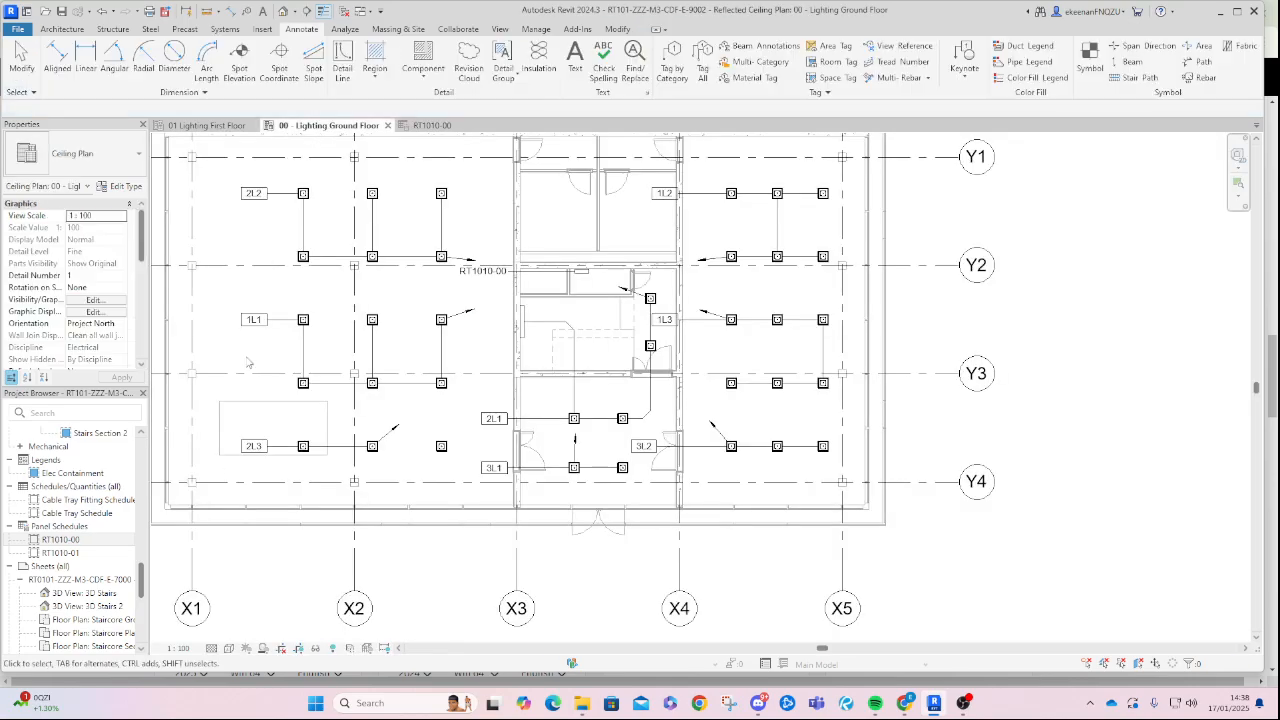
Edit circuit 2L3 on RT1010-00 to add the unwired ground floor fixture just north of grid Y4, between X2 and X3.
{"action": "left_click", "coordinate": [305, 447]}
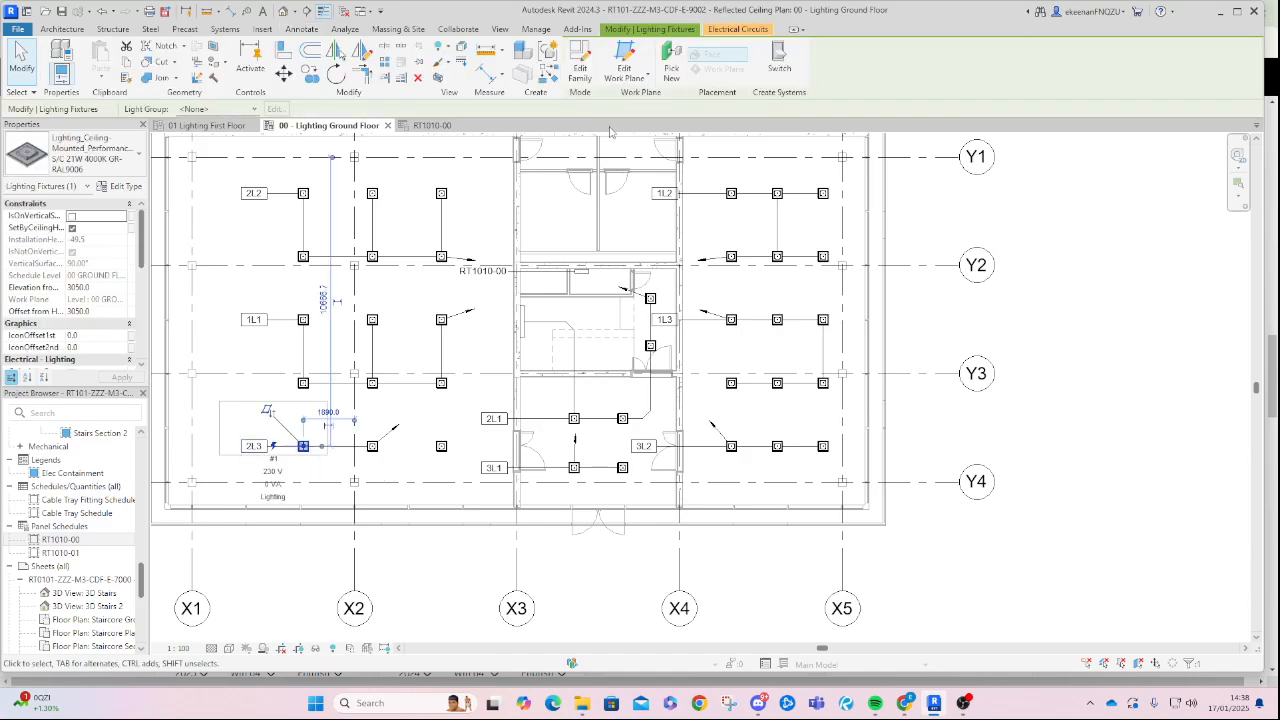
{"action": "left_click", "coordinate": [395, 477]}
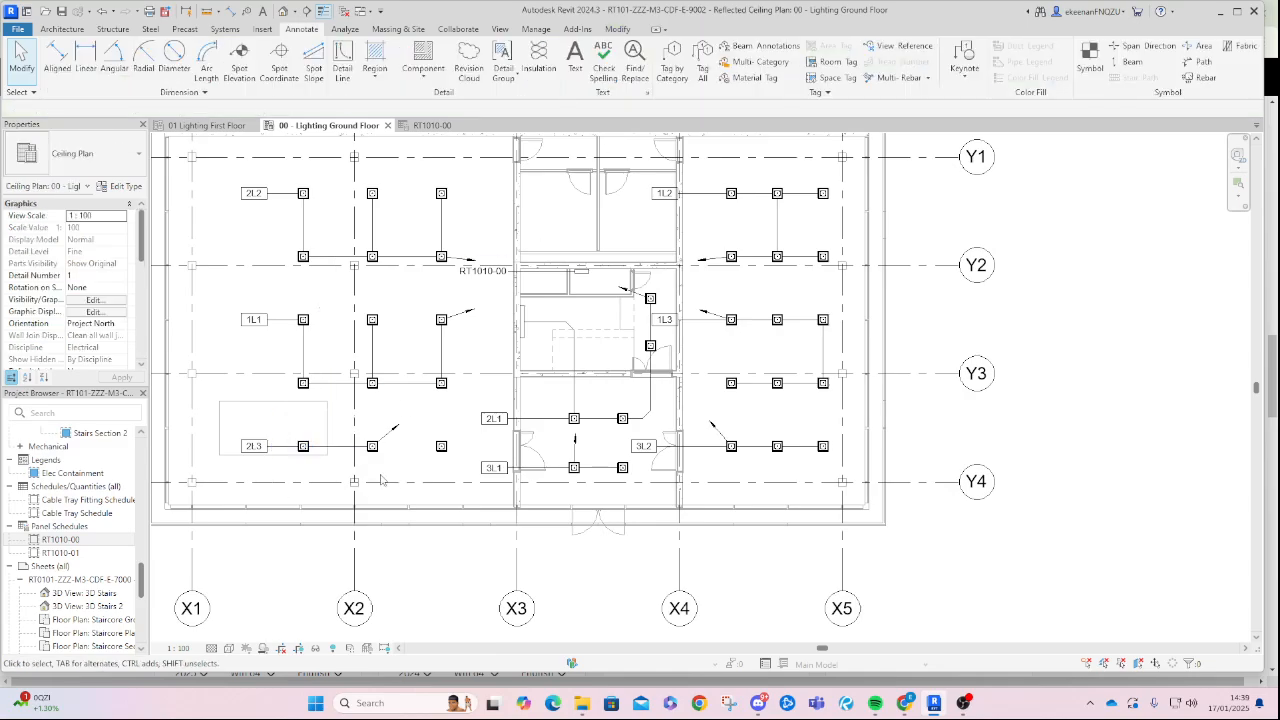
{"action": "left_click", "coordinate": [304, 448]}
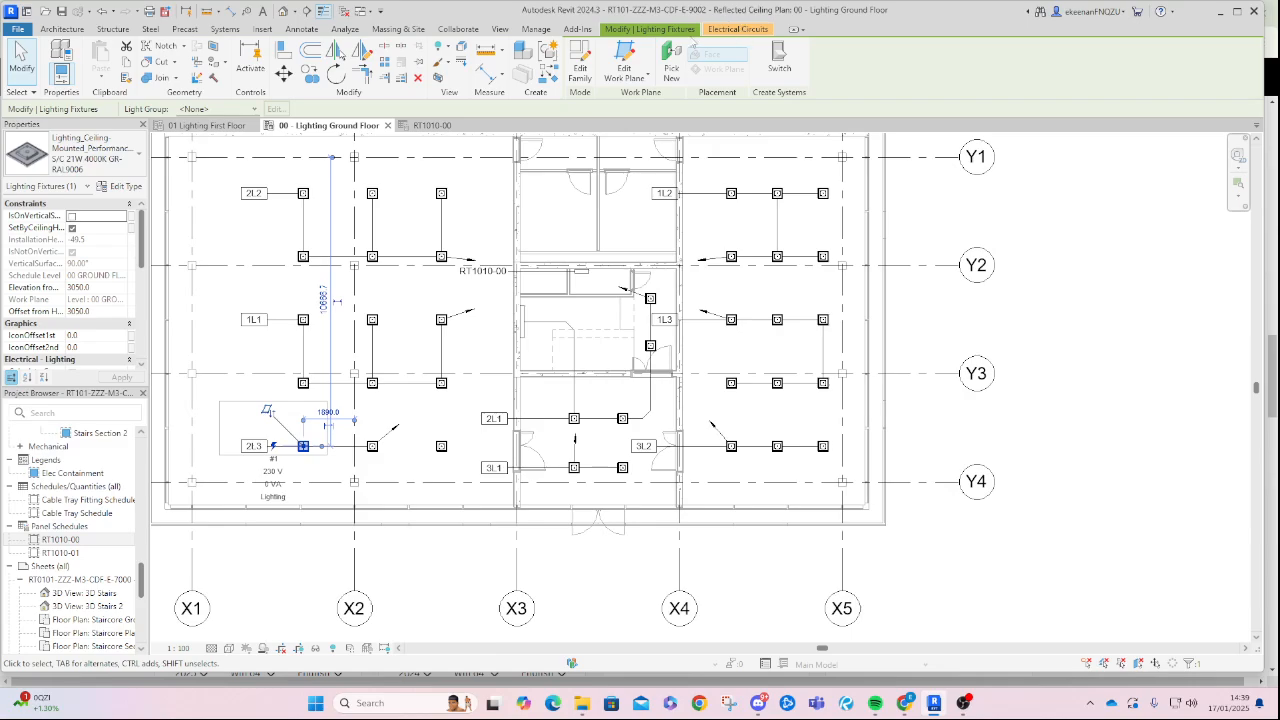
{"action": "left_click", "coordinate": [737, 29]}
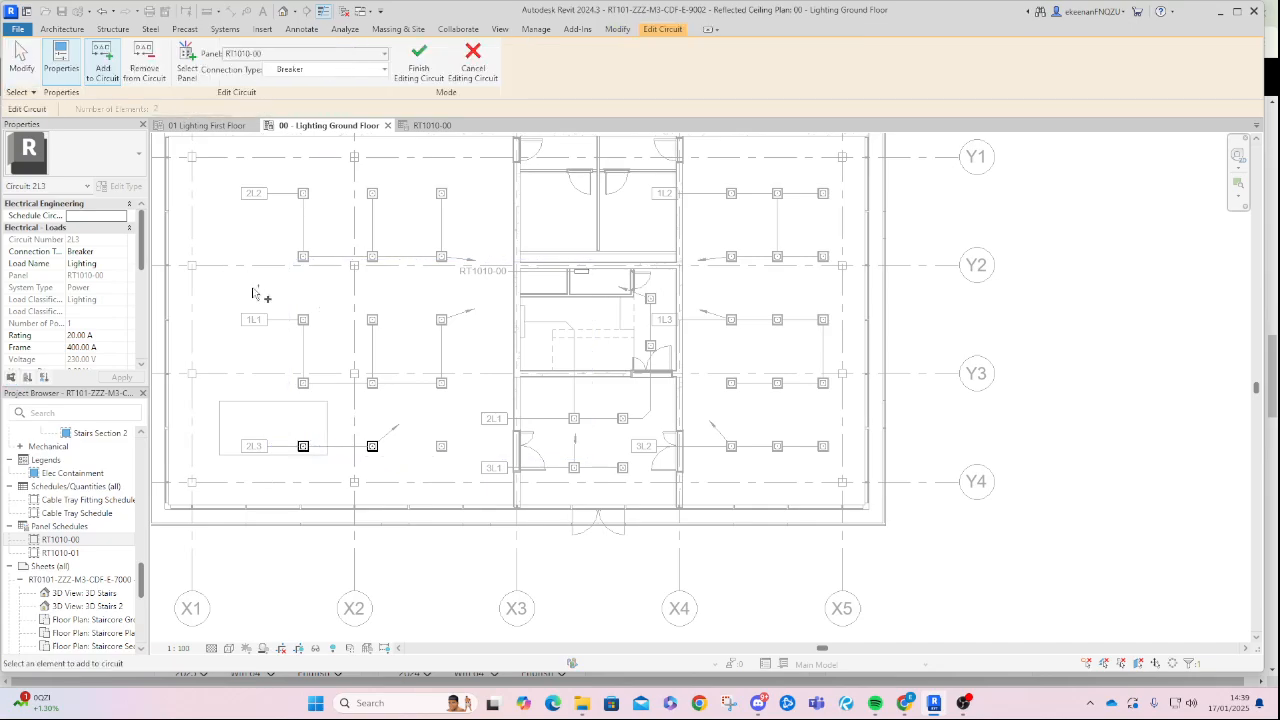
{"action": "left_click", "coordinate": [441, 447]}
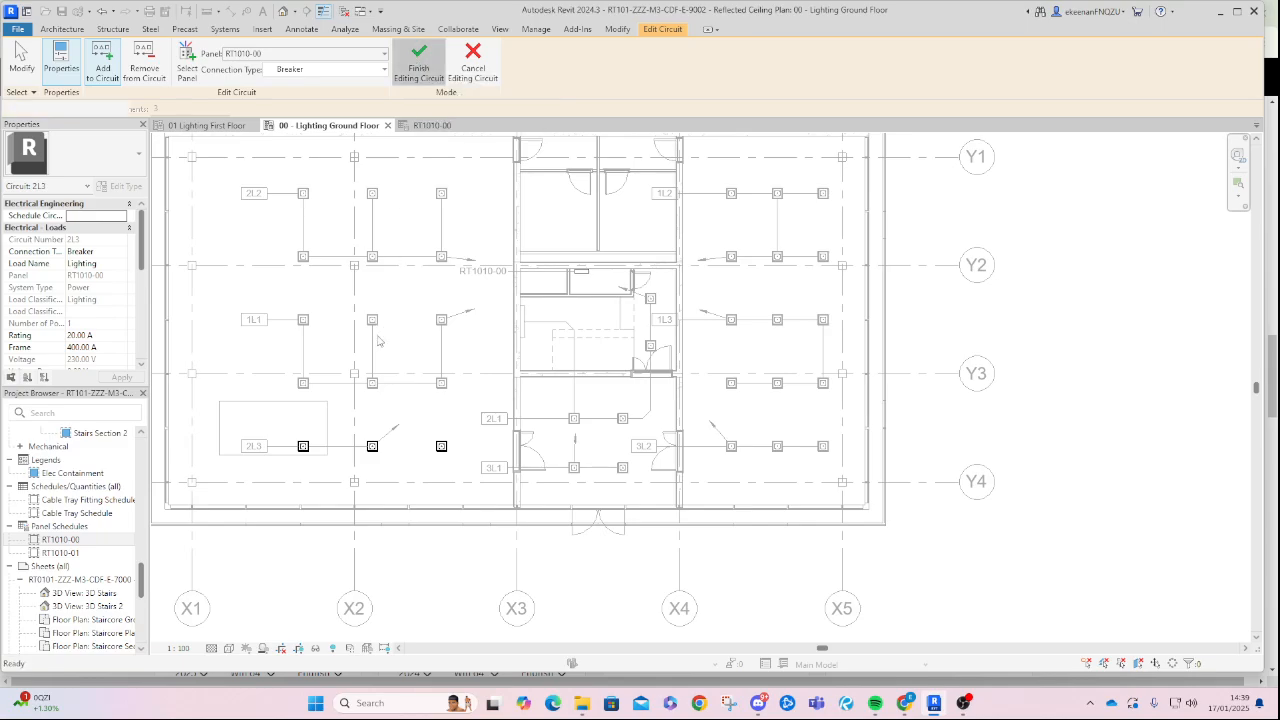
{"action": "left_click", "coordinate": [418, 60]}
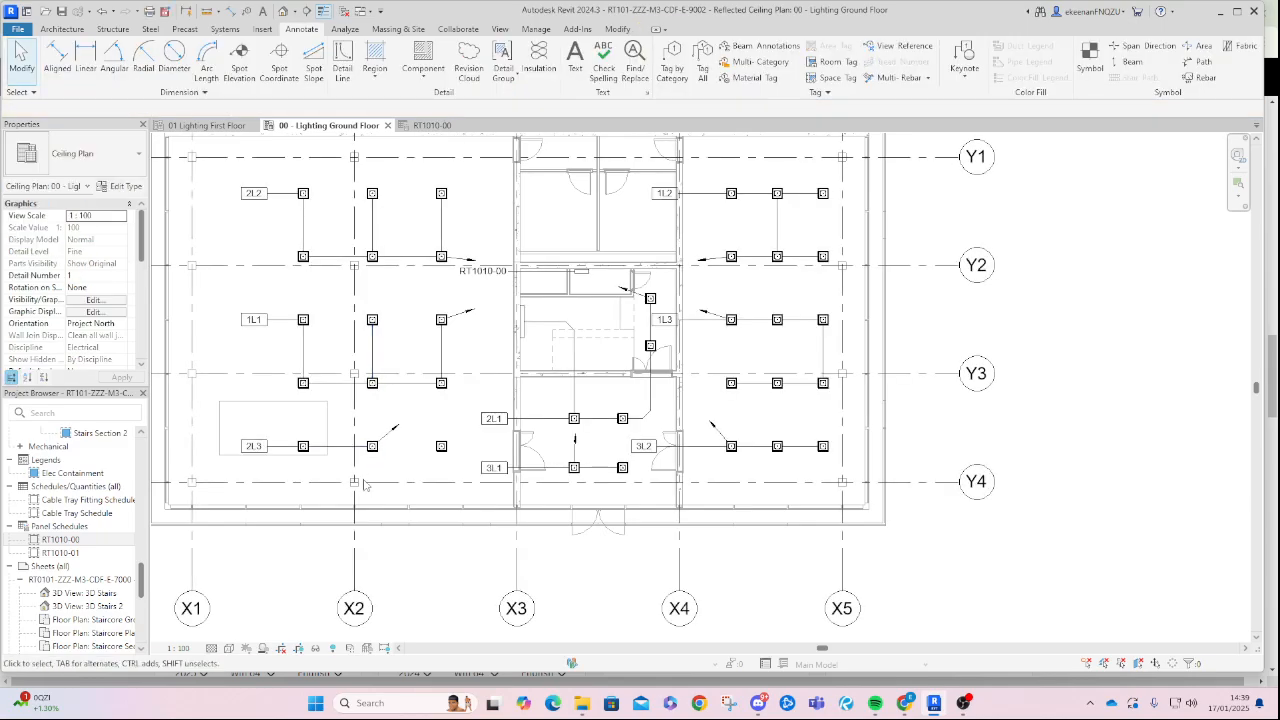
Check which fixtures belong to circuit 2L3 by reopening its circuit editor from the middle fixture near grid Y4.
{"action": "left_click", "coordinate": [441, 450]}
{"action": "left_click", "coordinate": [400, 464]}
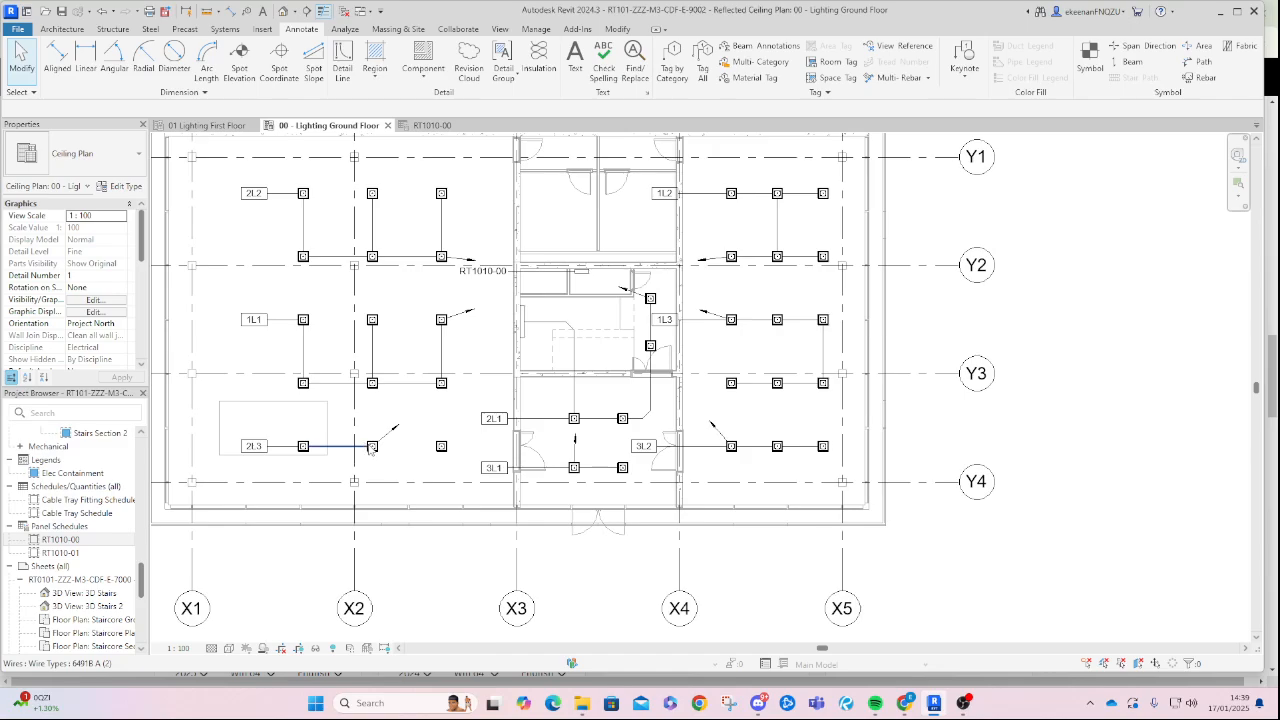
{"action": "left_click", "coordinate": [359, 447]}
{"action": "left_click", "coordinate": [372, 446]}
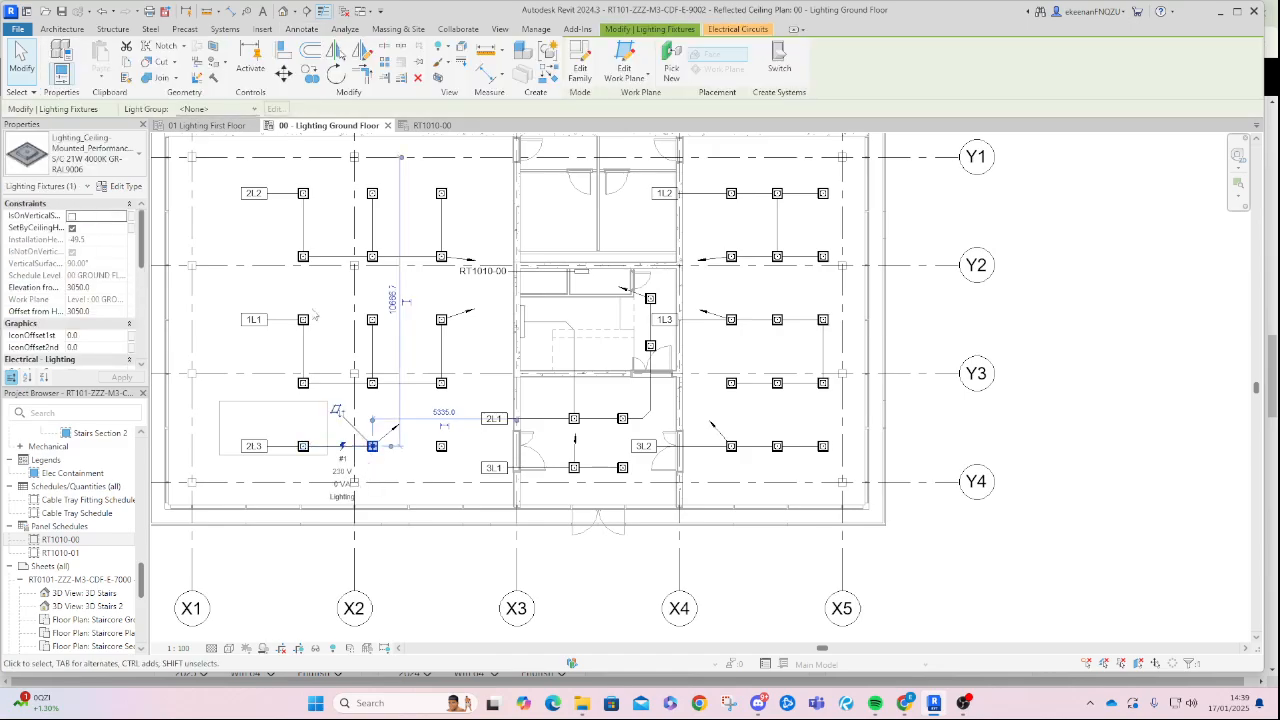
{"action": "left_click", "coordinate": [760, 30]}
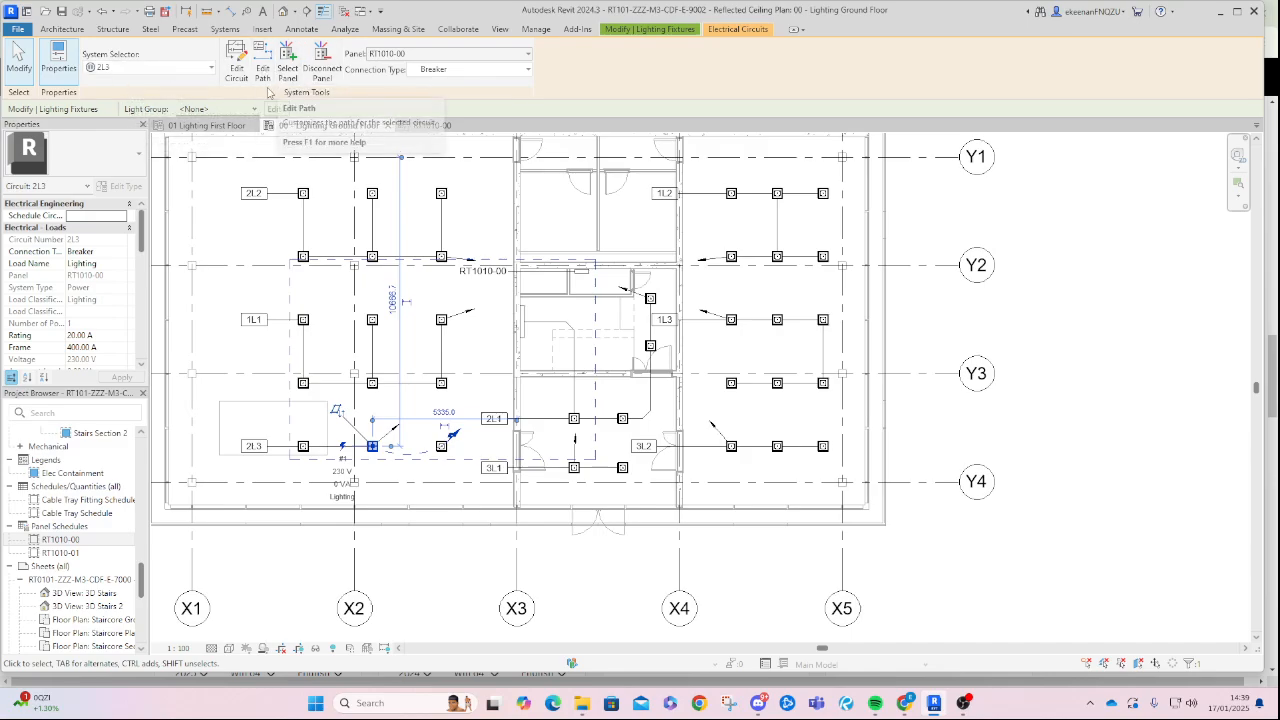
{"action": "left_click", "coordinate": [240, 66]}
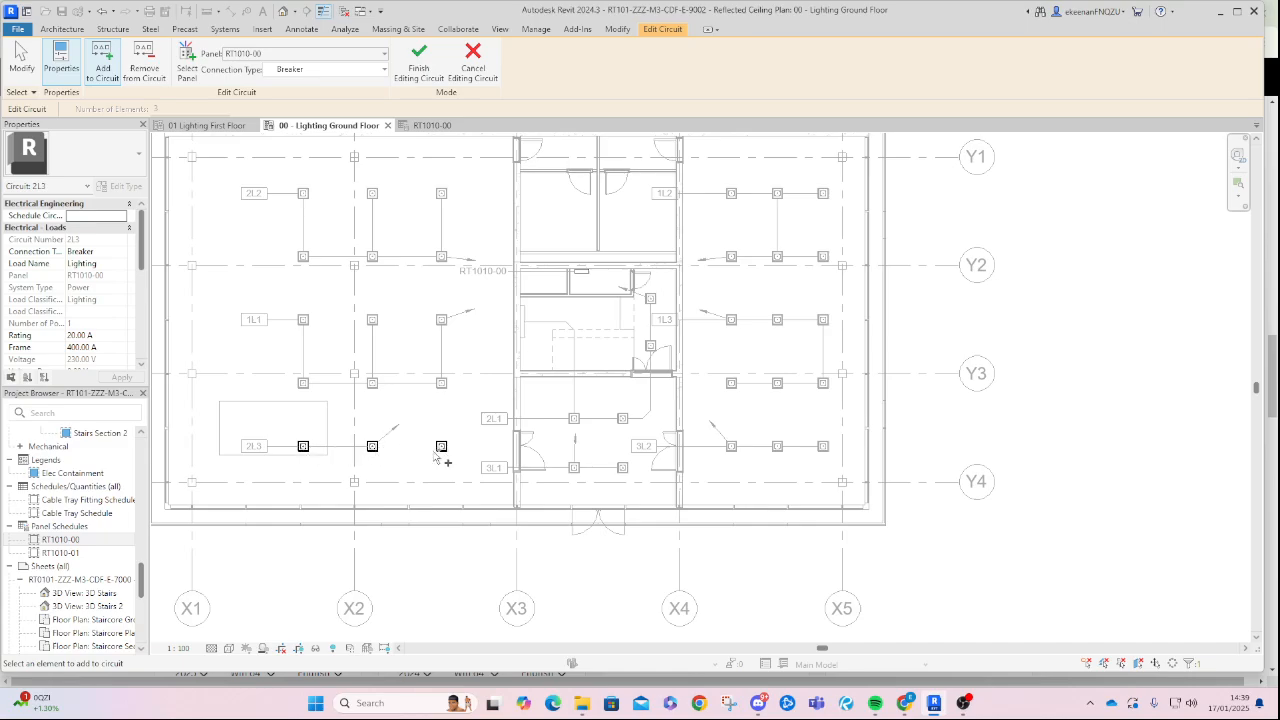
{"action": "left_click", "coordinate": [418, 62]}
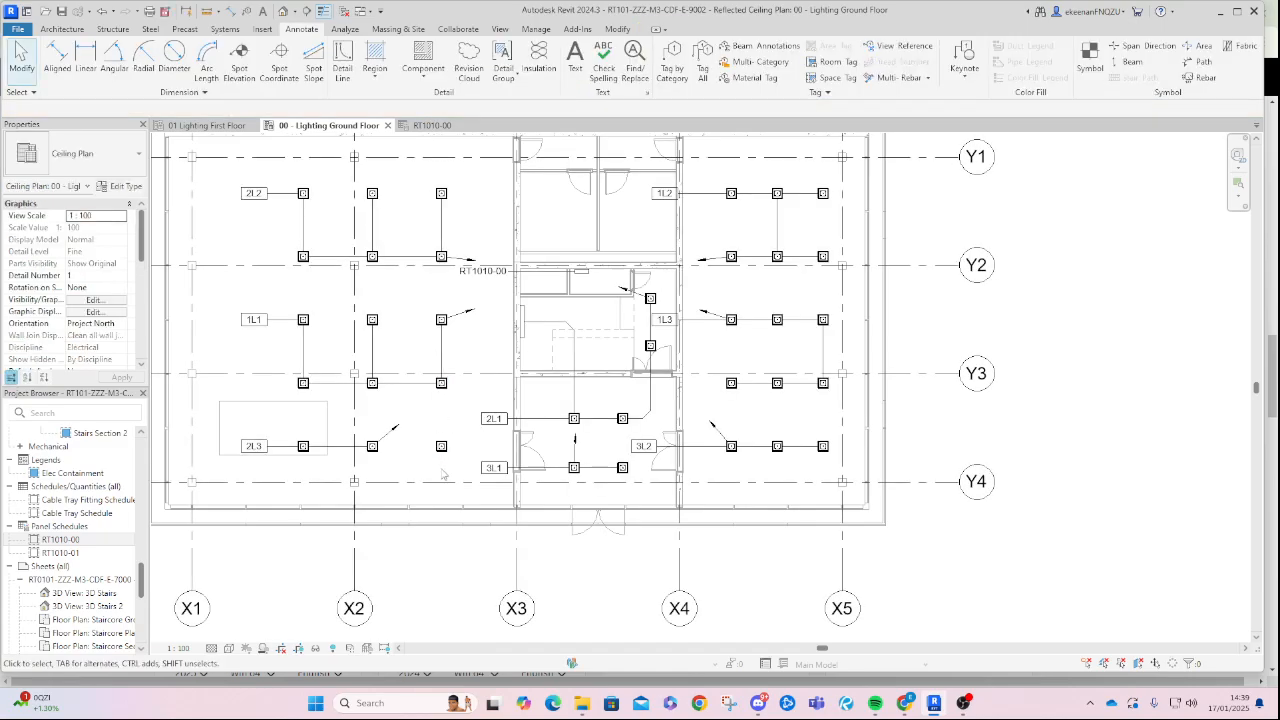
Check circuit 2L3 in its circuit editor with all three fixtures just north of grid Y4 selected, and finish editing.
{"action": "left_click", "coordinate": [443, 448]}
{"action": "left_click", "coordinate": [373, 447], "text": "ctrl"}
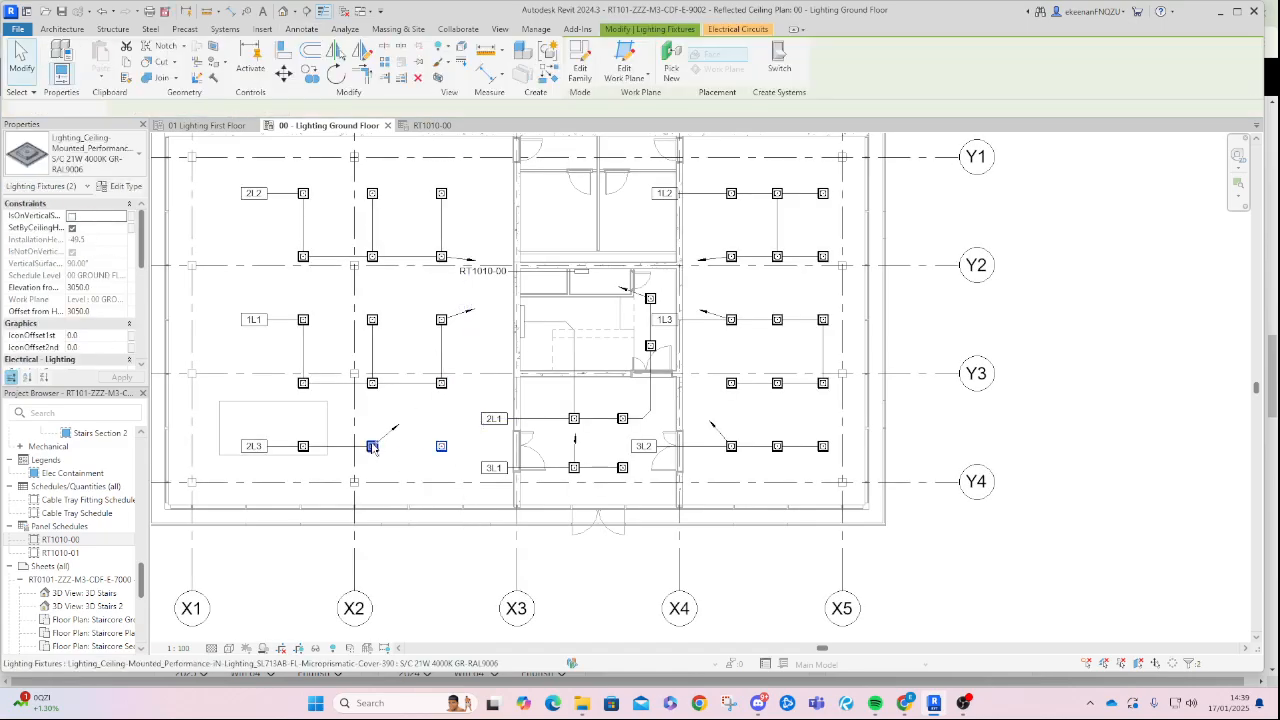
{"action": "left_click", "coordinate": [303, 446], "text": "ctrl"}
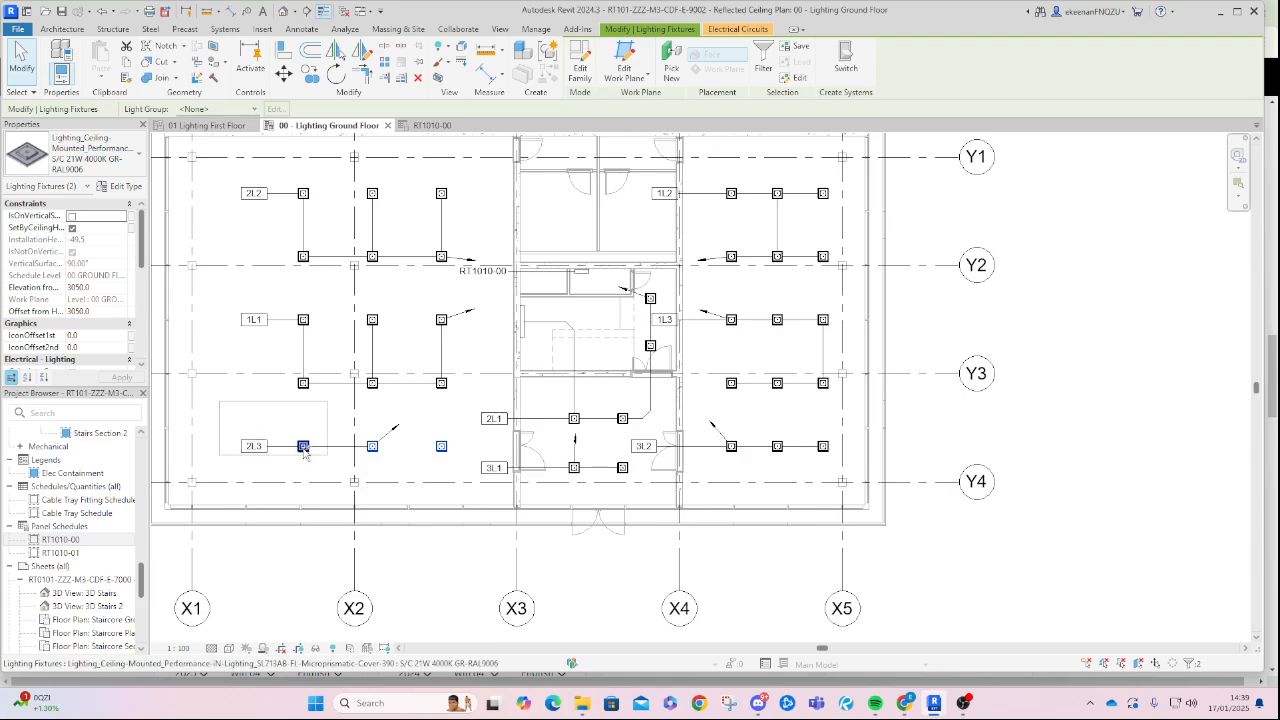
{"action": "left_click", "coordinate": [738, 28]}
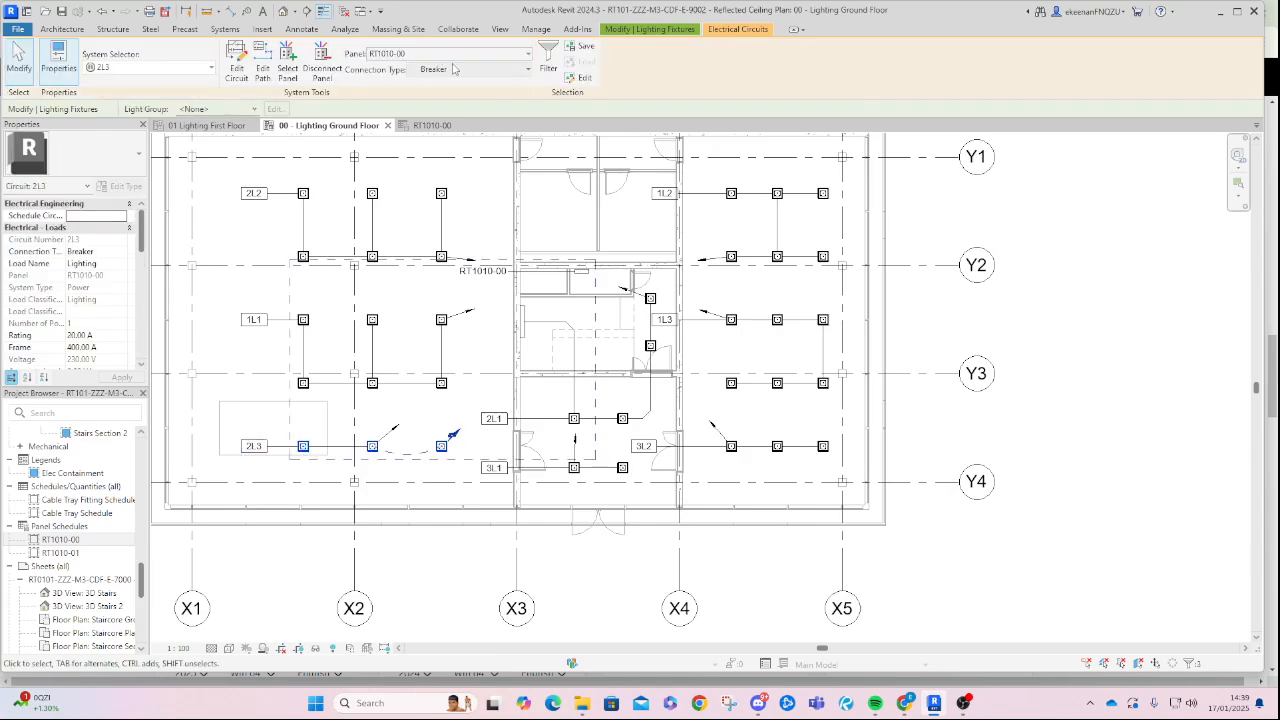
{"action": "left_click", "coordinate": [237, 62]}
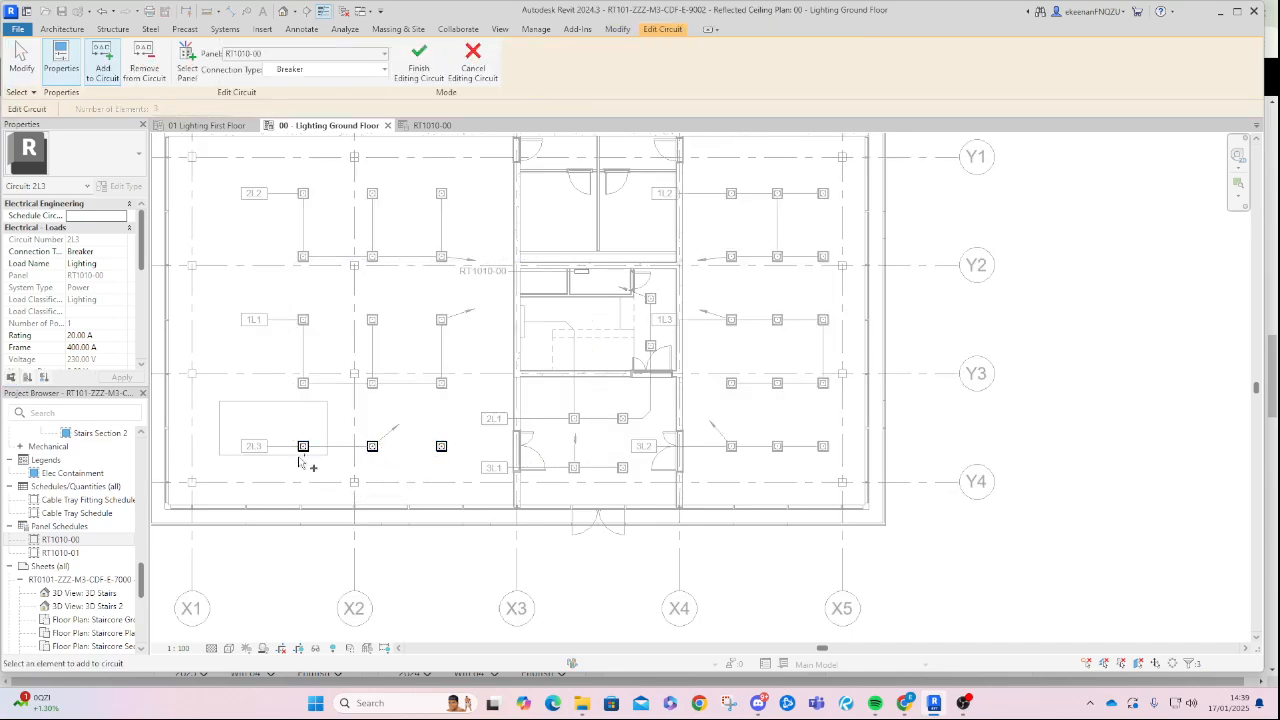
{"action": "key", "text": "Escape"}
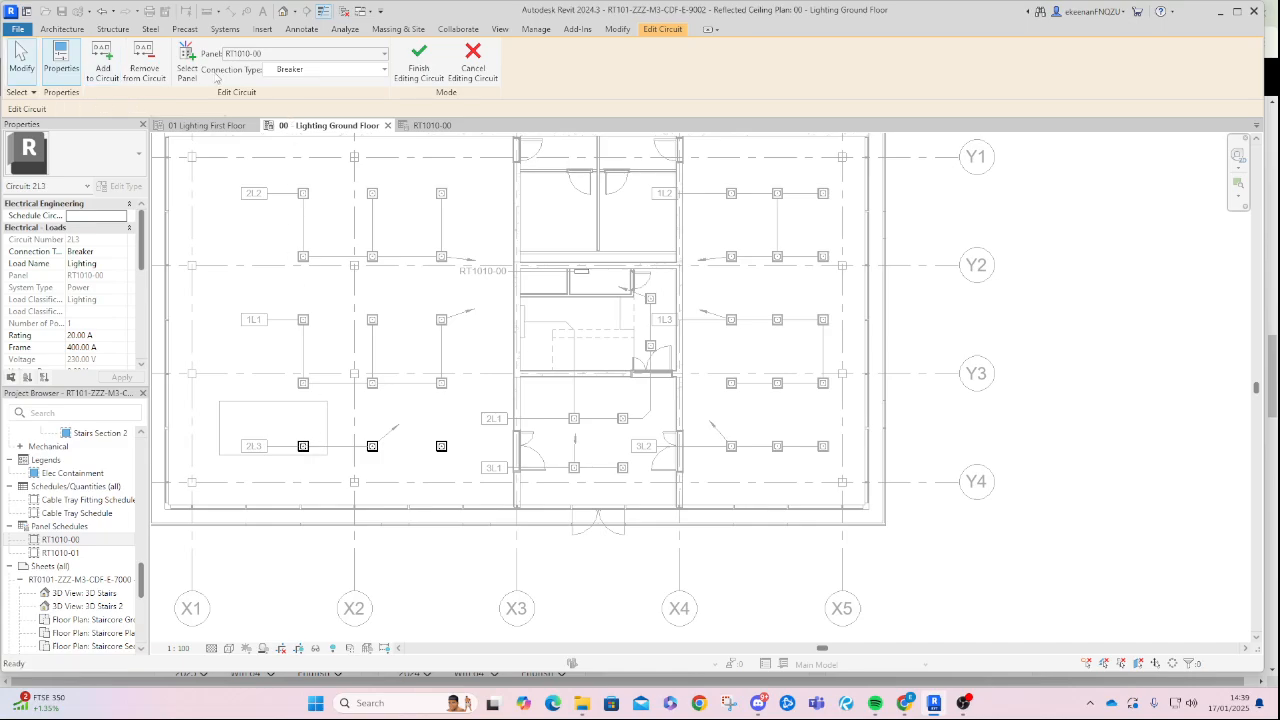
{"action": "left_click", "coordinate": [441, 446]}
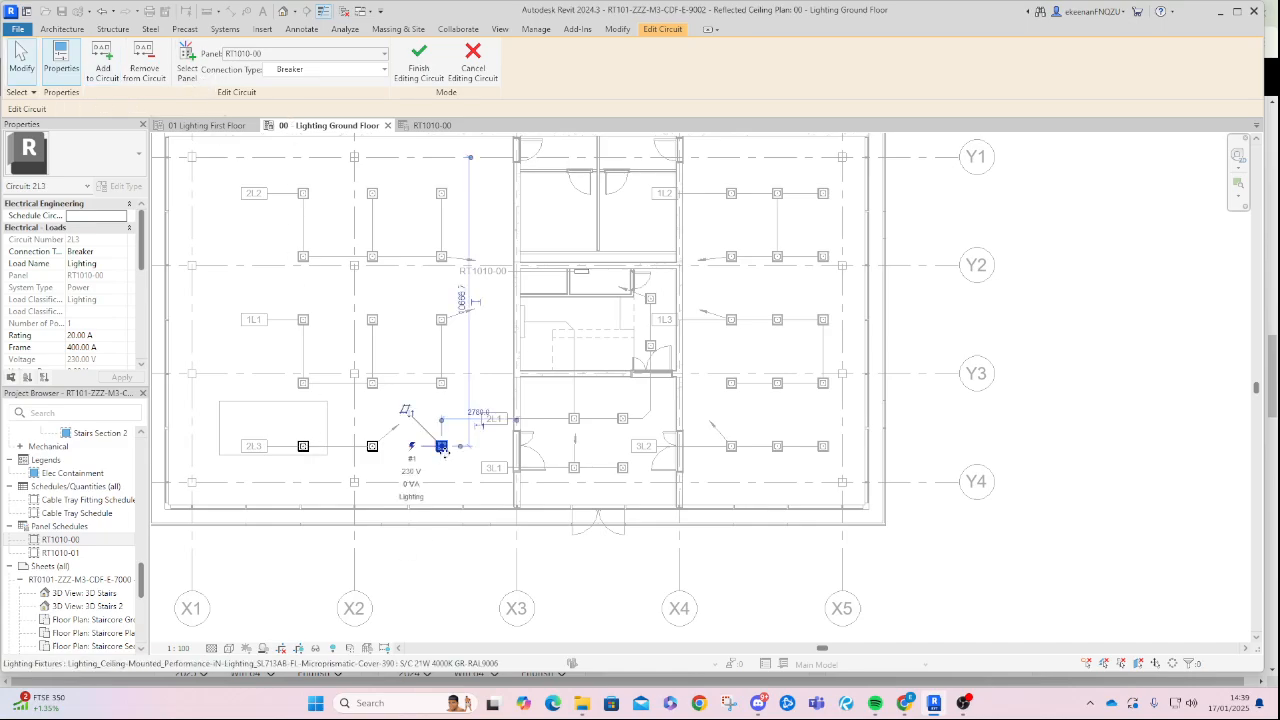
{"action": "left_click", "coordinate": [726, 29]}
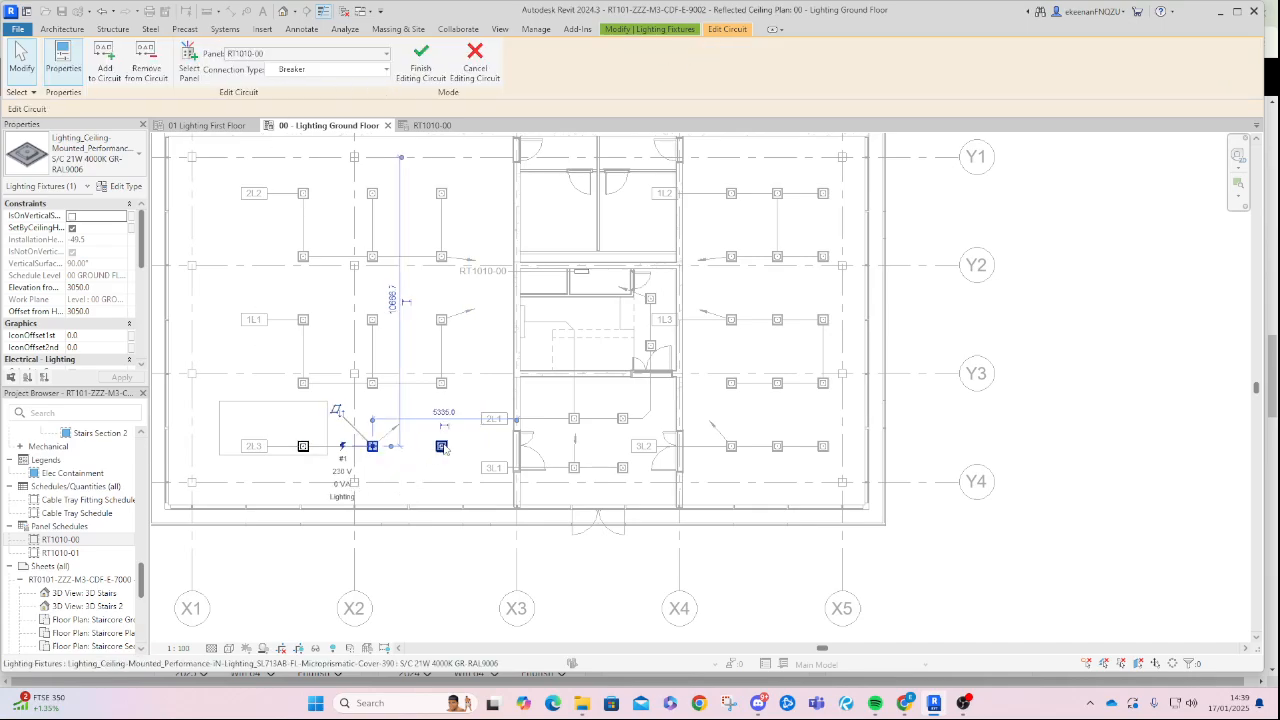
{"action": "left_click", "coordinate": [374, 449], "text": "ctrl"}
{"action": "left_click", "coordinate": [304, 448], "text": "ctrl"}
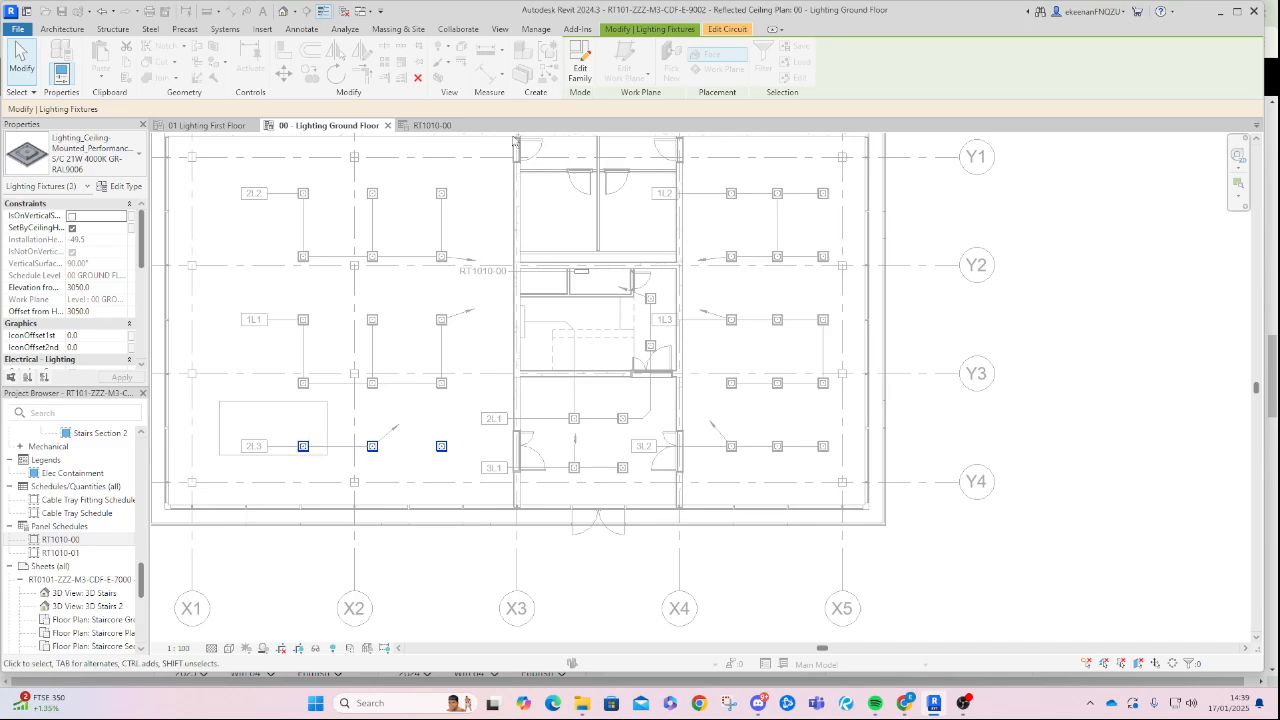
{"action": "left_click", "coordinate": [737, 30]}
{"action": "left_click", "coordinate": [422, 55]}
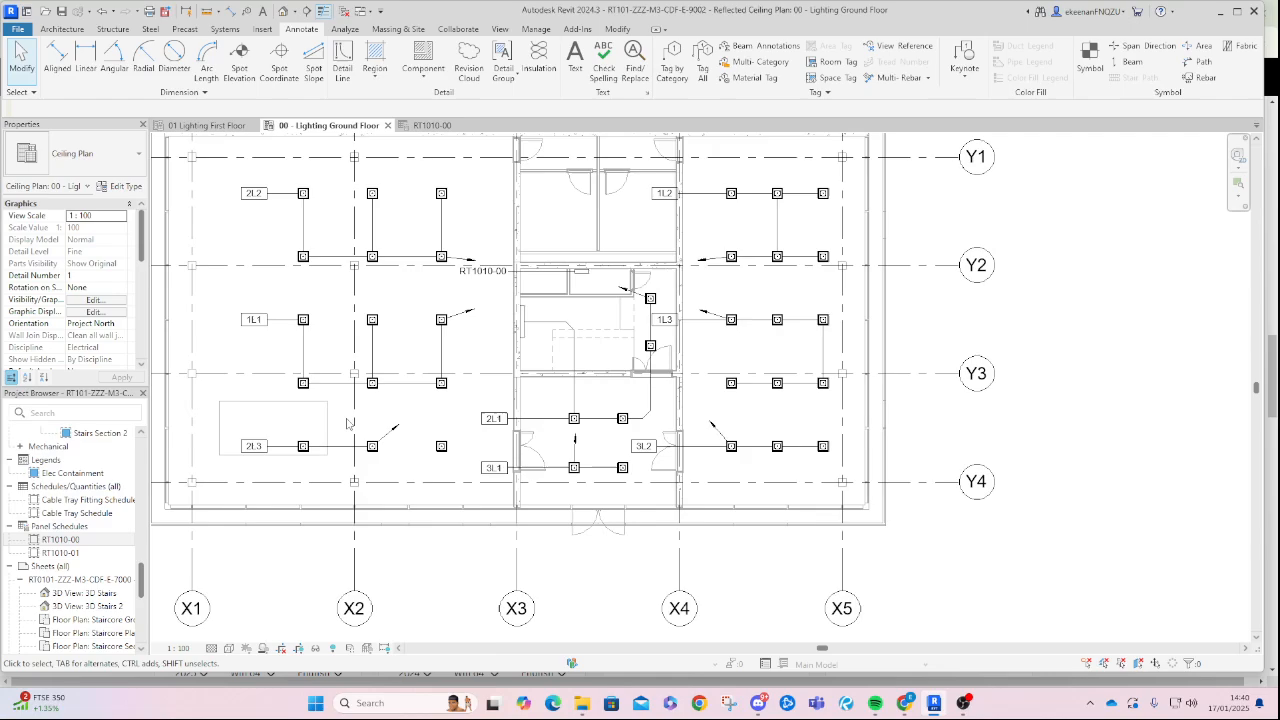
Try to reassign the three 2L3 fixtures to panel RT1010-00 by picking the panel in the plan.
{"action": "left_click", "coordinate": [439, 448]}
{"action": "left_click", "coordinate": [389, 476]}
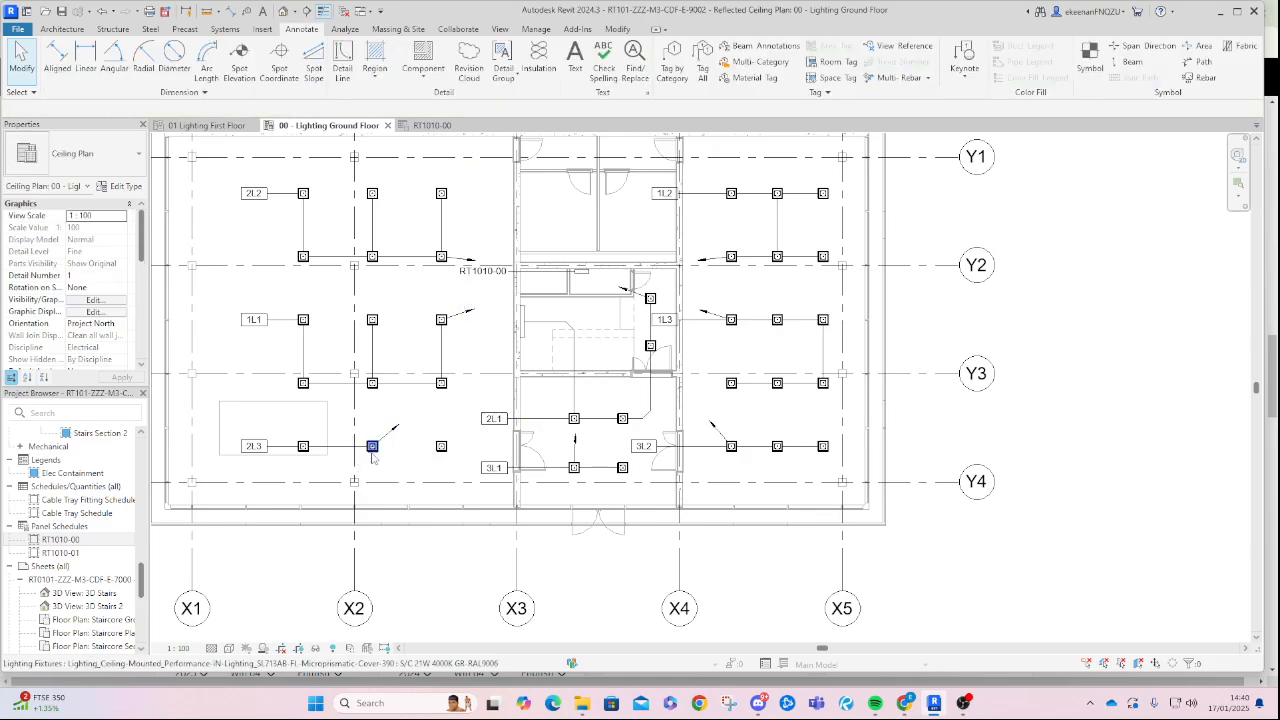
{"action": "left_click", "coordinate": [372, 446]}
{"action": "left_click", "coordinate": [303, 446], "text": "ctrl"}
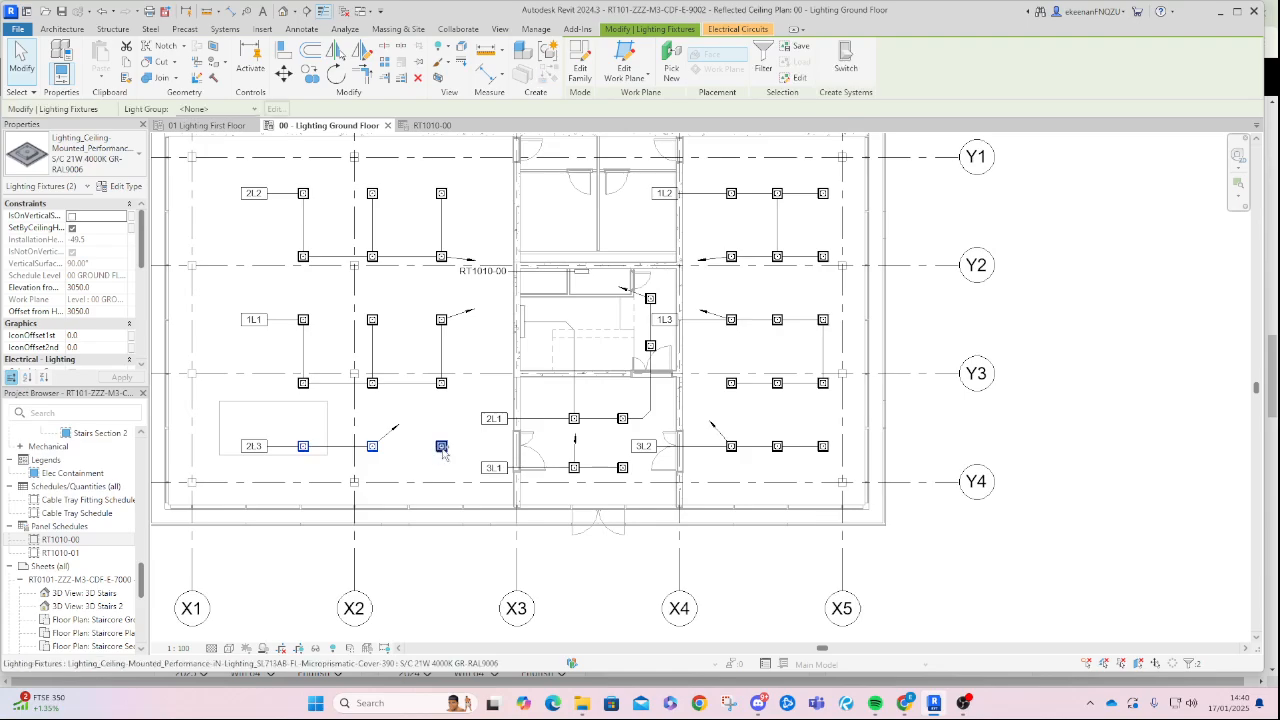
{"action": "left_click", "coordinate": [441, 447], "text": "ctrl"}
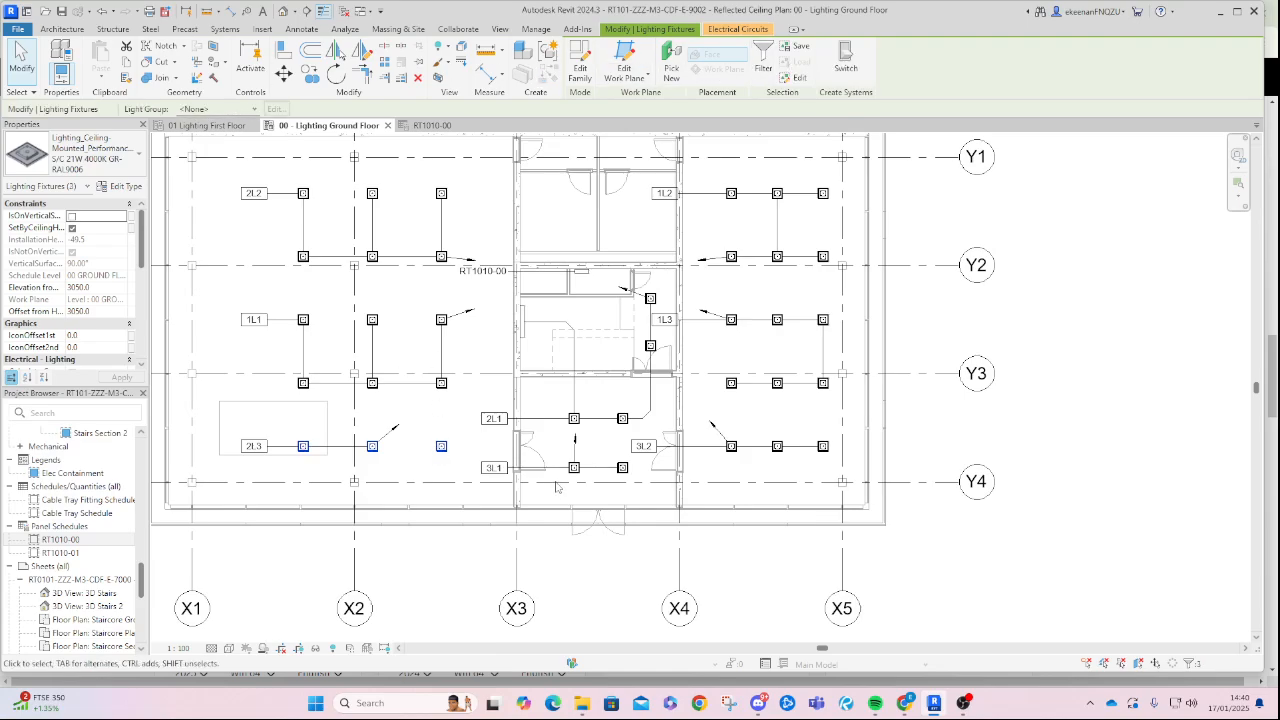
{"action": "left_click", "coordinate": [764, 29]}
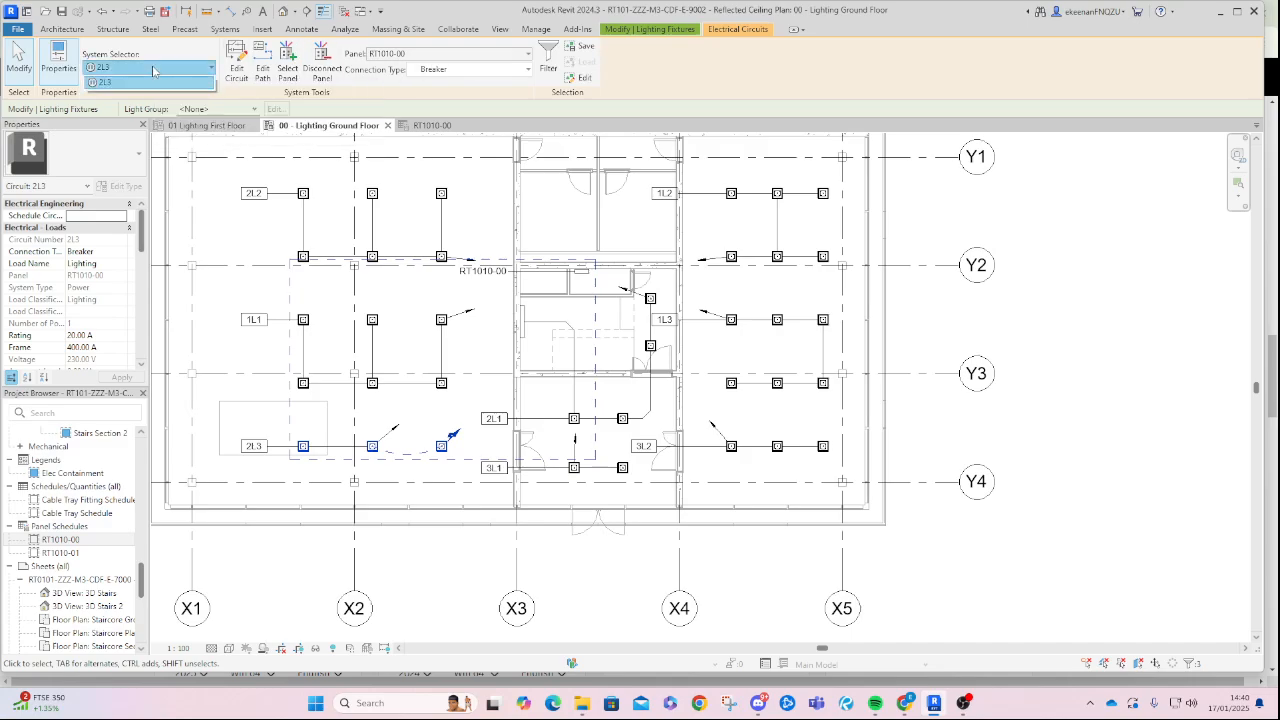
{"action": "left_click", "coordinate": [287, 66]}
{"action": "left_click", "coordinate": [581, 273]}
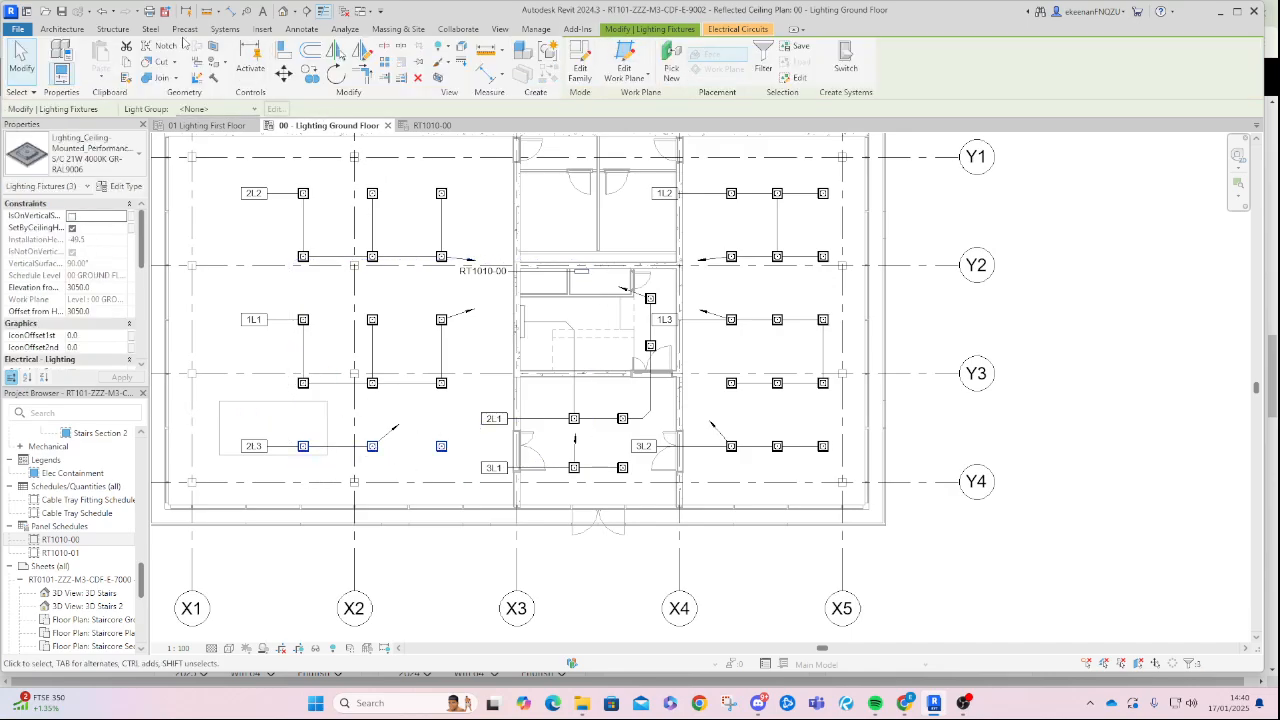
Check in the circuit 2L3 editor whether the unwired fixture between X2 and X3 is a member, and finish editing.
{"action": "left_click", "coordinate": [754, 31]}
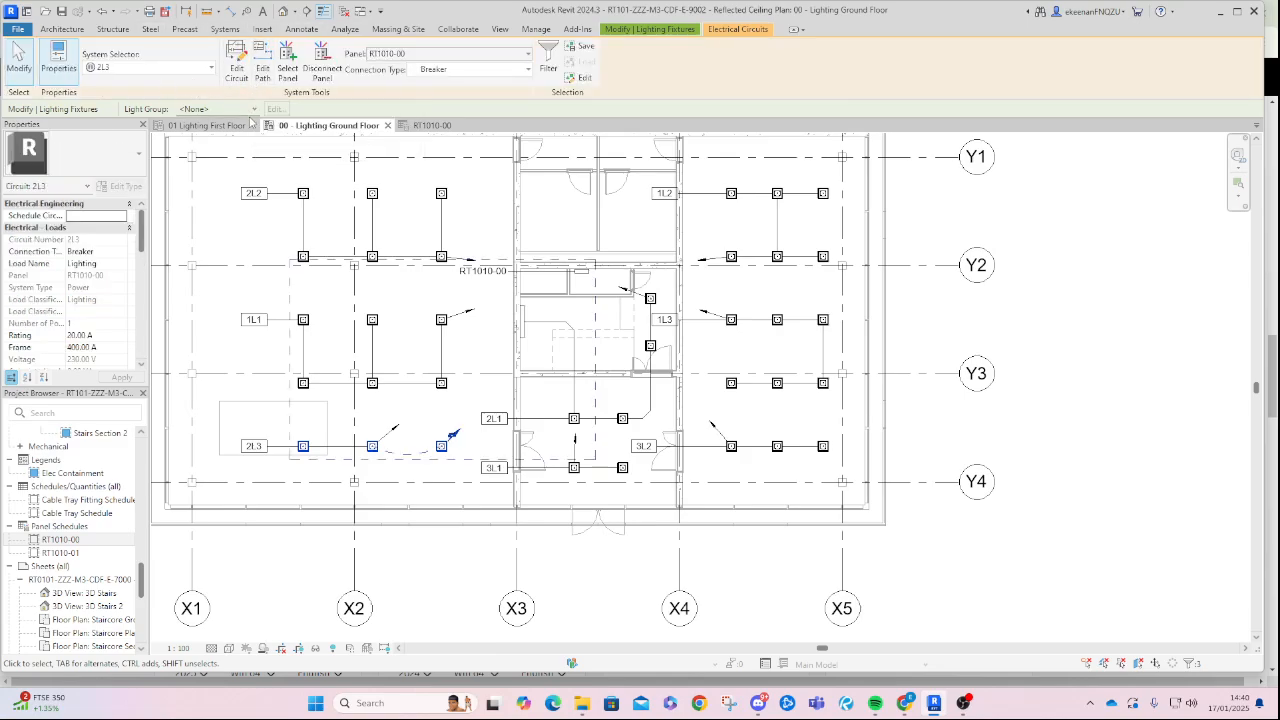
{"action": "left_click", "coordinate": [237, 62]}
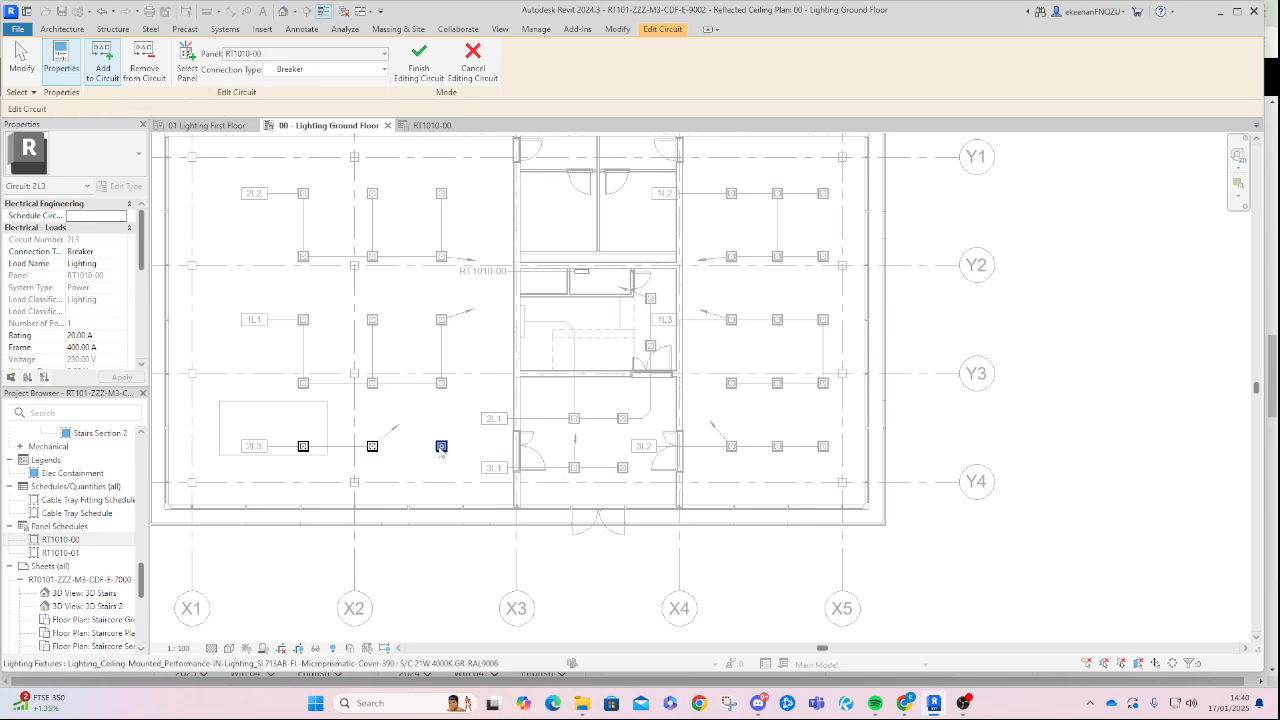
{"action": "key", "text": "Escape"}
{"action": "left_click", "coordinate": [441, 446]}
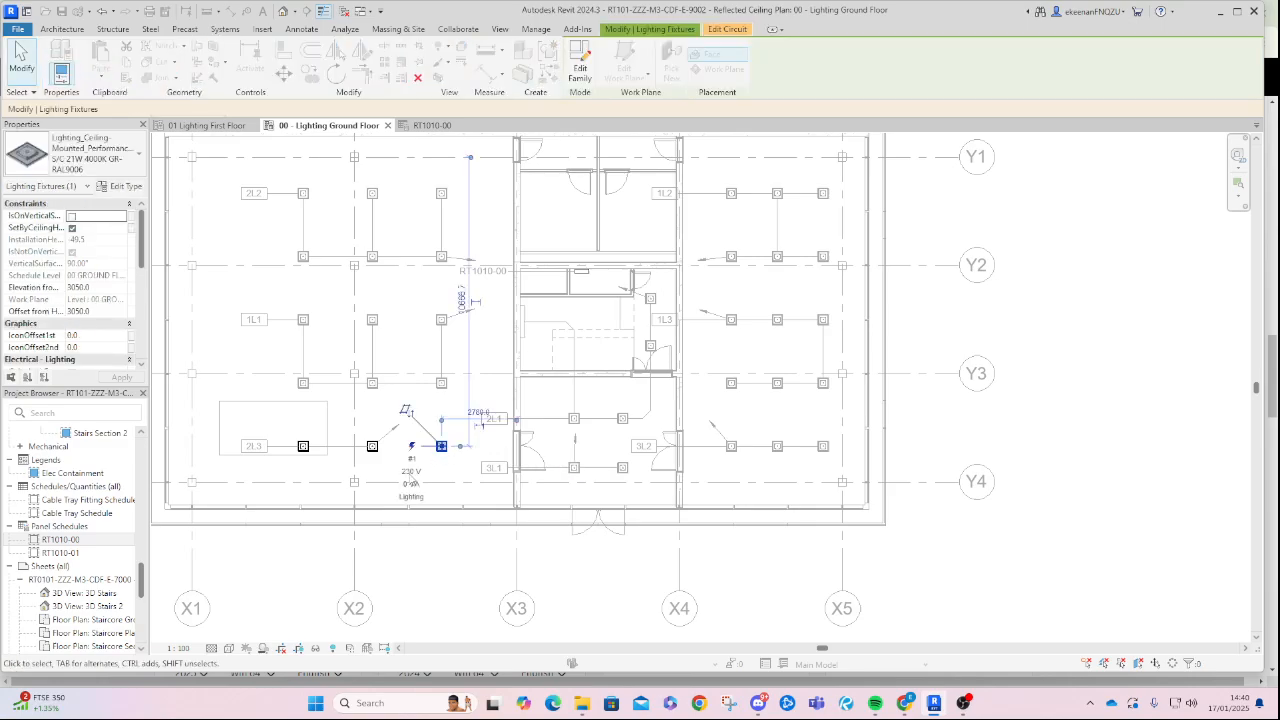
{"action": "left_click", "coordinate": [408, 475]}
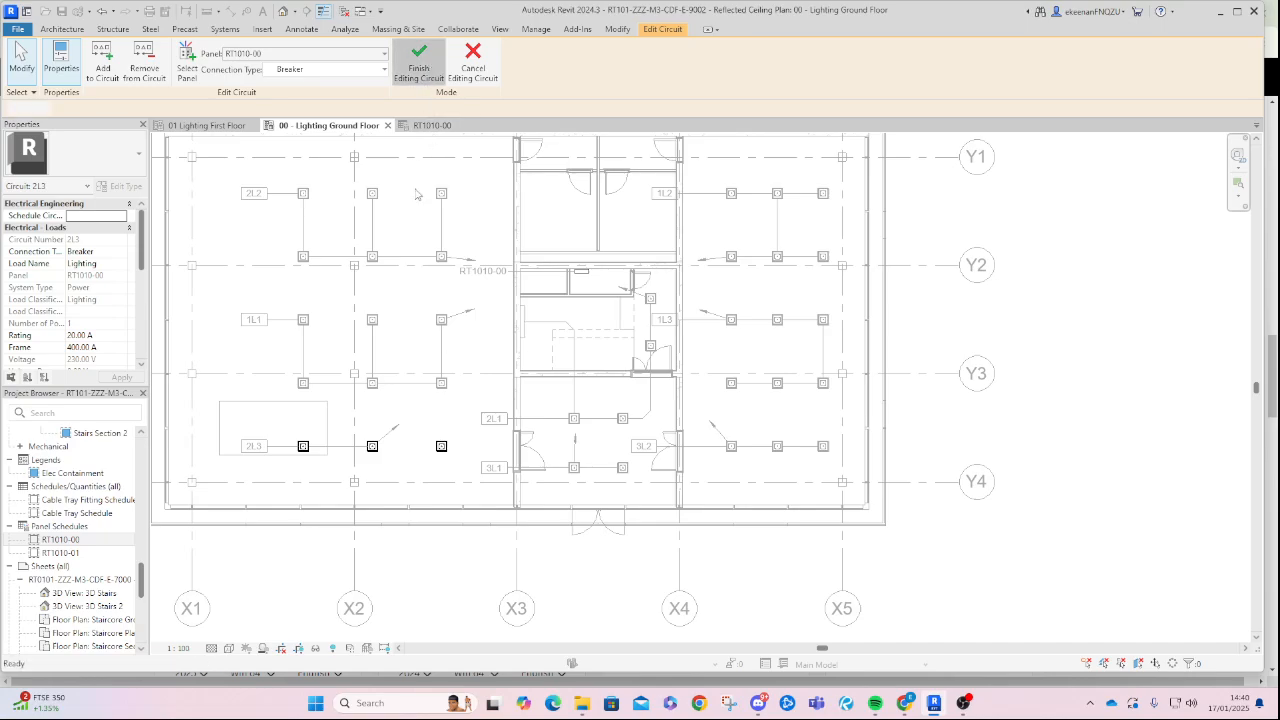
{"action": "left_click", "coordinate": [418, 60]}
Replace the unwired fixture just north of grid Y4, between X2 and X3, with a copy of the 1L1 fixture directly above.
{"action": "left_click", "coordinate": [441, 446]}
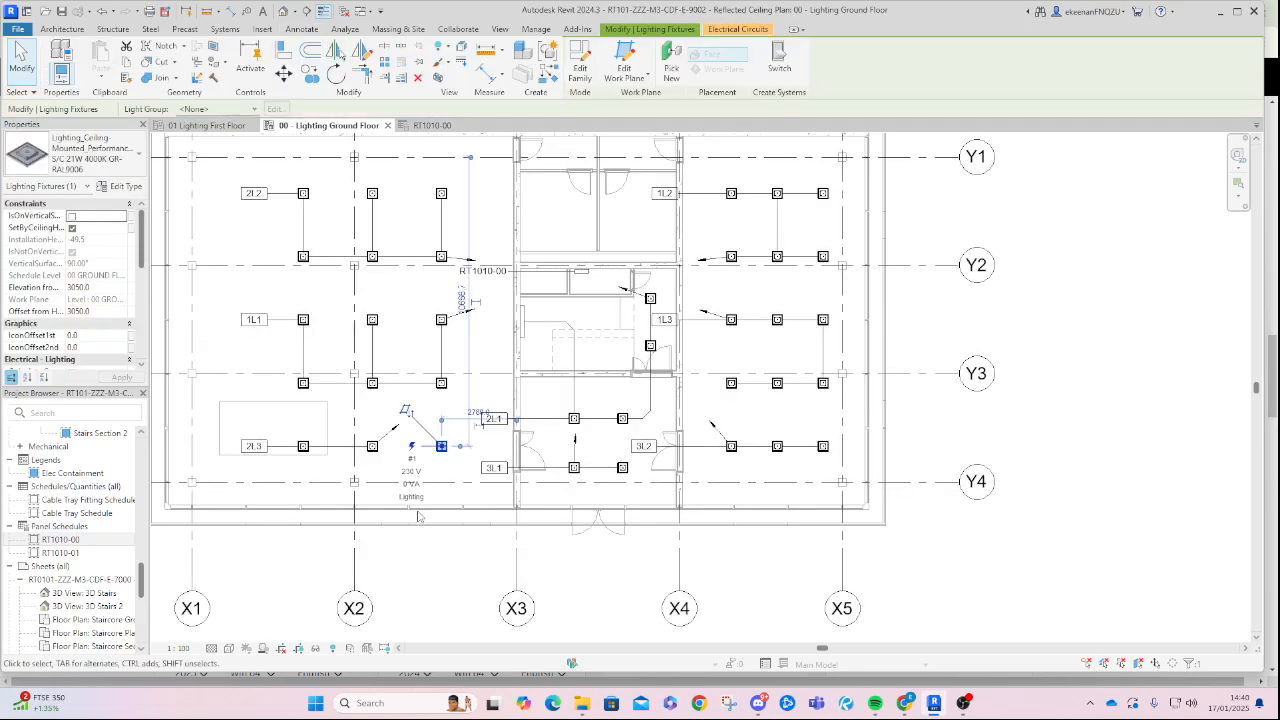
{"action": "left_click_drag", "start_coordinate": [441, 446], "coordinate": [441, 383]}
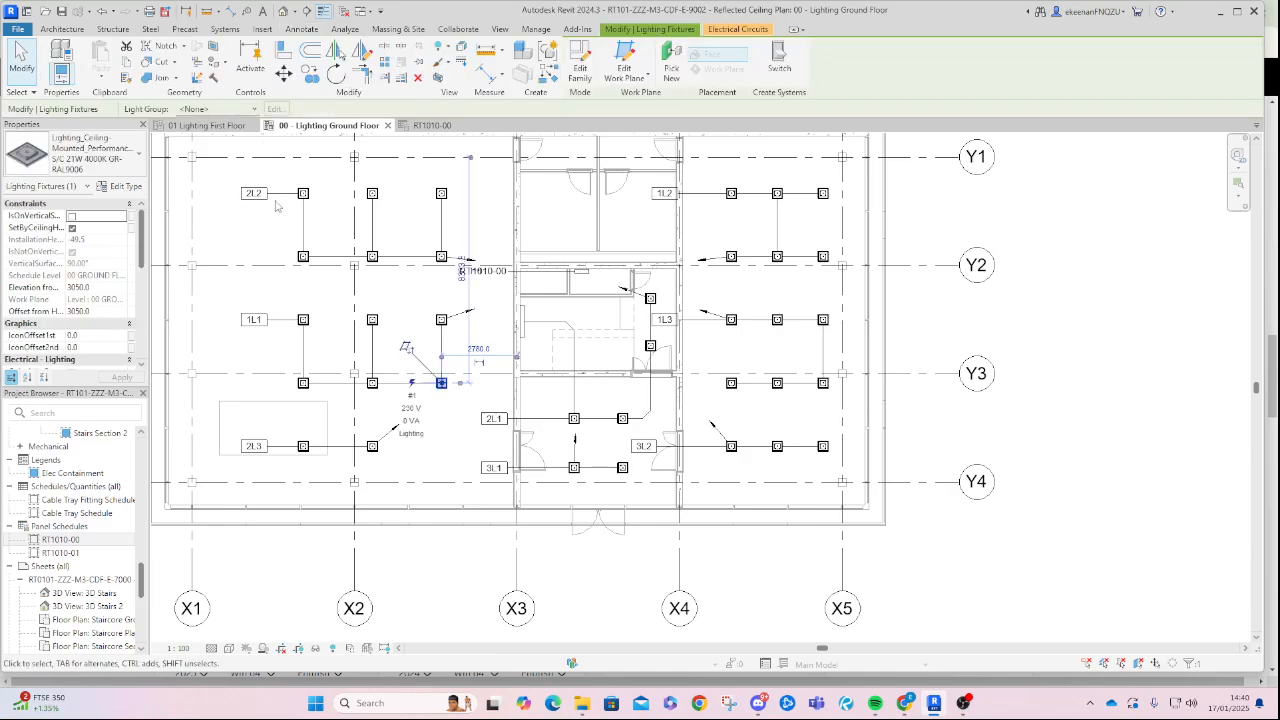
{"action": "left_click", "coordinate": [310, 74]}
{"action": "left_click", "coordinate": [441, 384]}
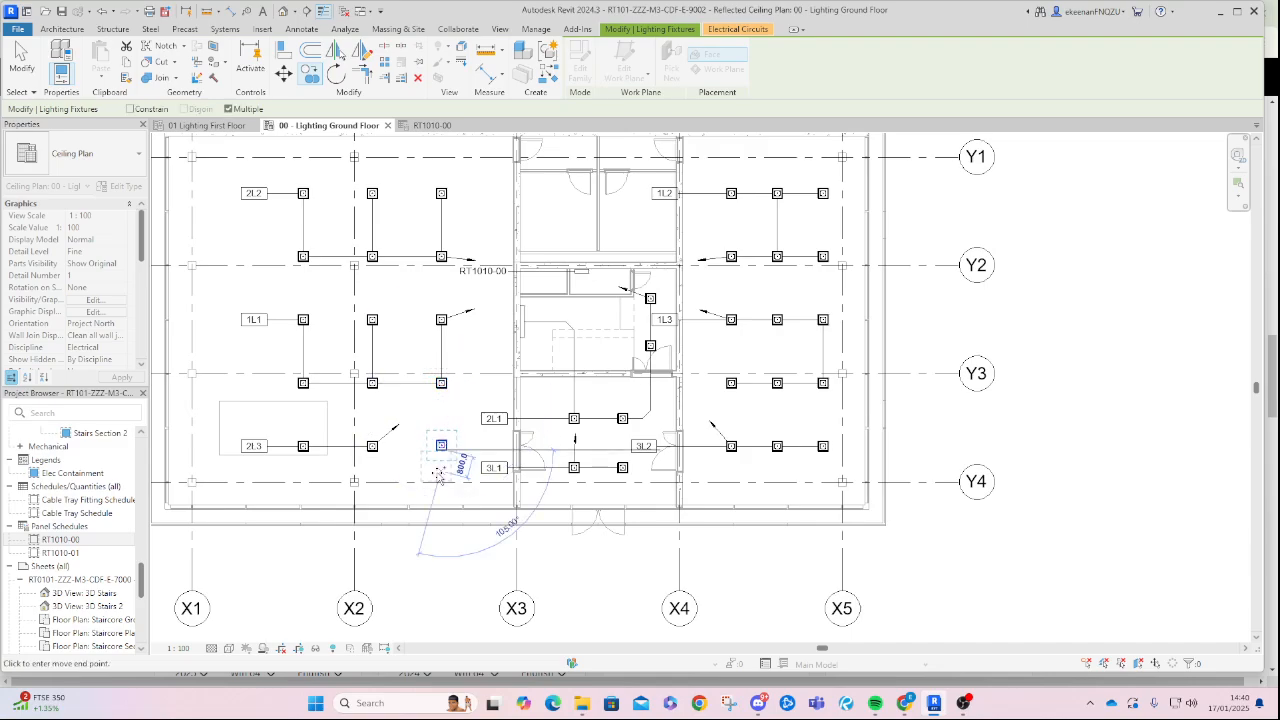
{"action": "left_click", "coordinate": [441, 446]}
{"action": "left_click", "coordinate": [301, 28]}
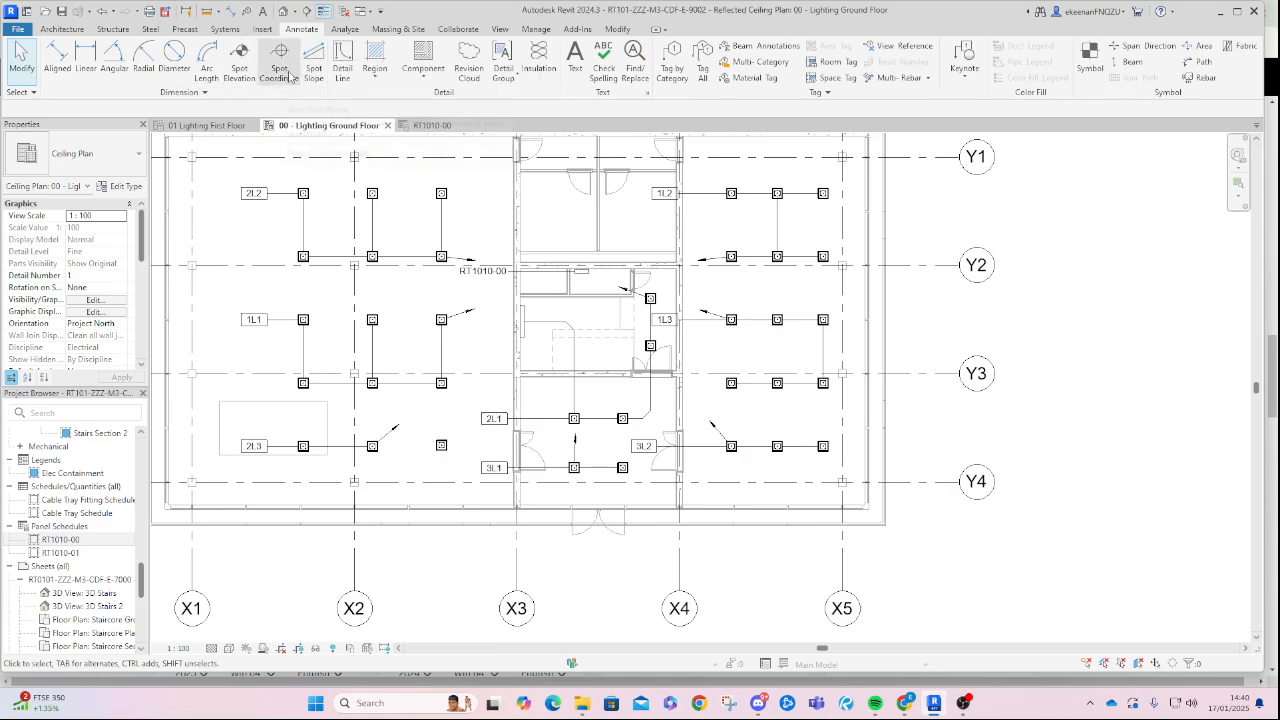
Align the copied fixture horizontally with the middle 2L3 fixture just east of grid X2.
{"action": "left_click", "coordinate": [441, 446]}
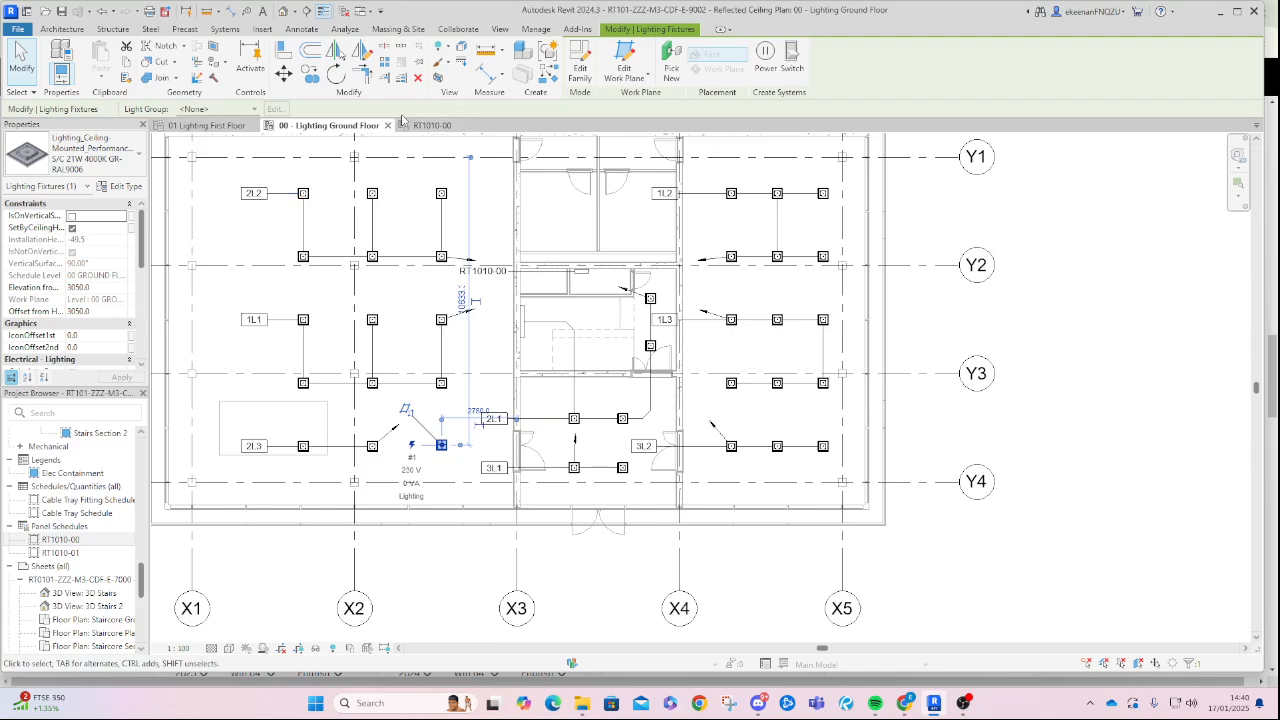
{"action": "left_click", "coordinate": [283, 52]}
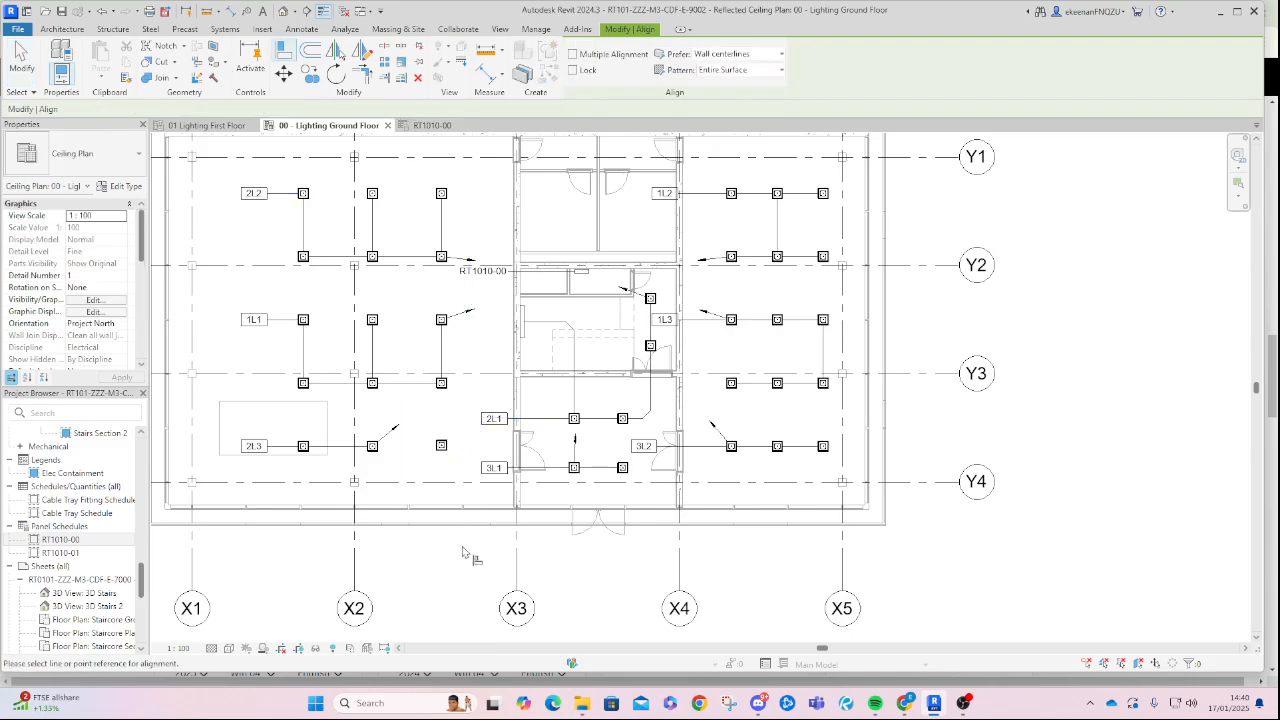
{"action": "scroll", "coordinate": [376, 455], "scroll_direction": "up", "scroll_amount": 3}
{"action": "left_click", "coordinate": [377, 450]}
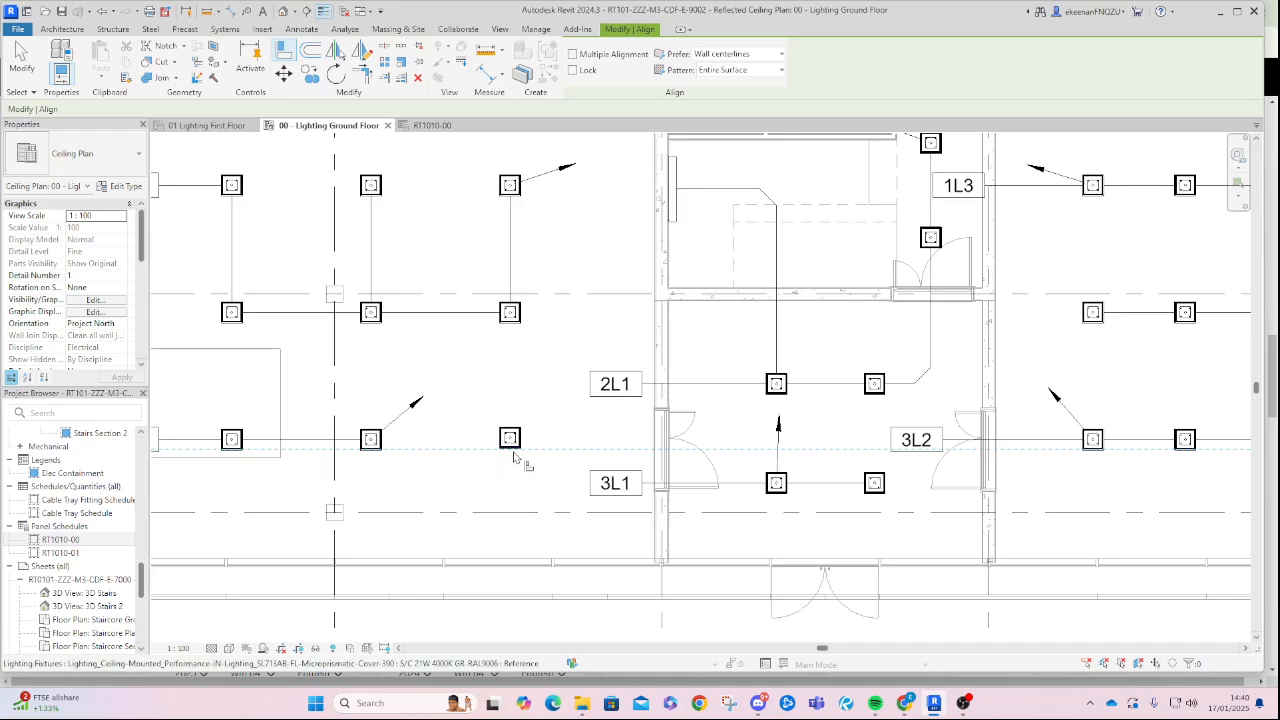
{"action": "key", "text": "Escape"}
{"action": "key", "text": "Escape"}
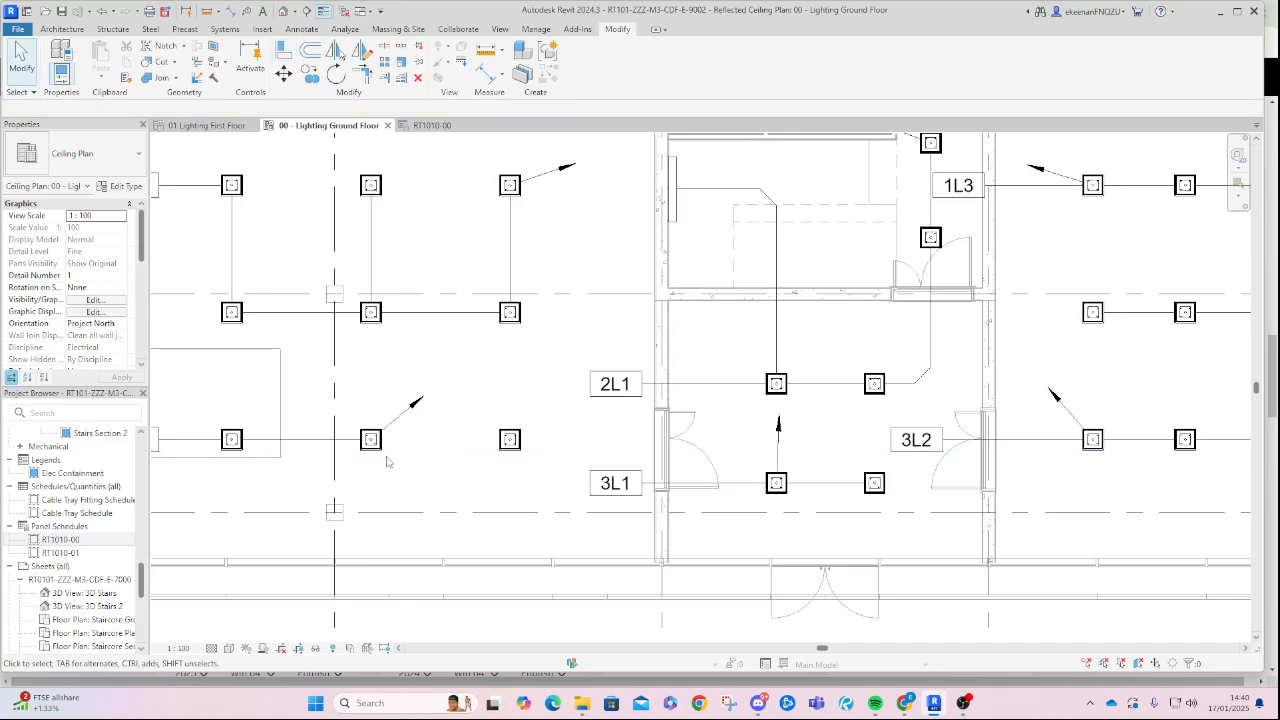
Edit circuit 2L3 from its fixture just east of X2 to add the copied fixture, and finish editing.
{"action": "left_click", "coordinate": [370, 440]}
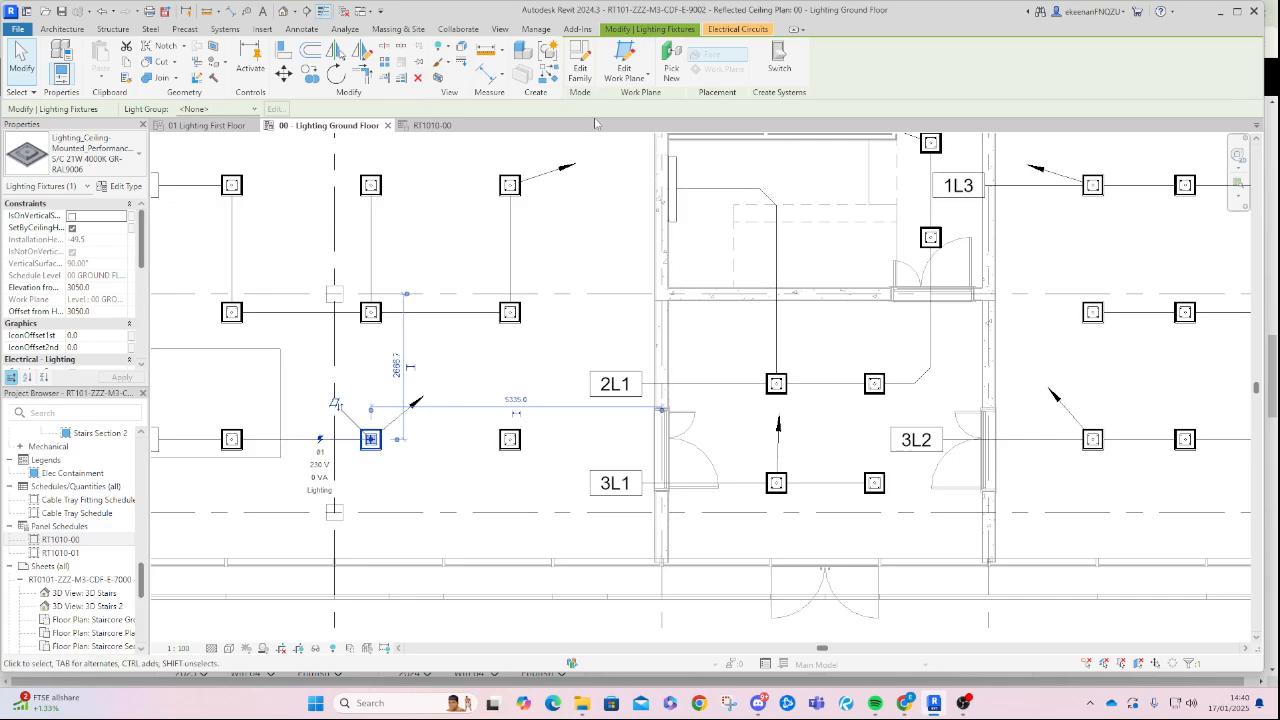
{"action": "left_click", "coordinate": [756, 29]}
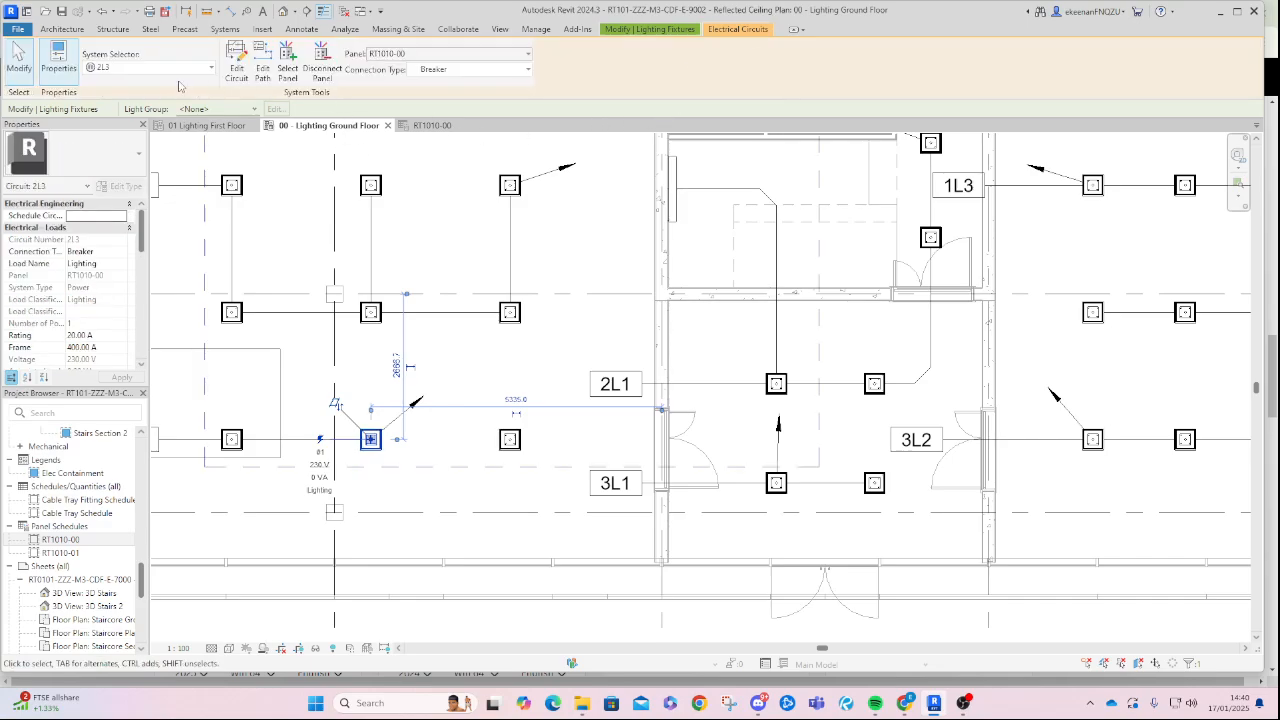
{"action": "left_click", "coordinate": [236, 65]}
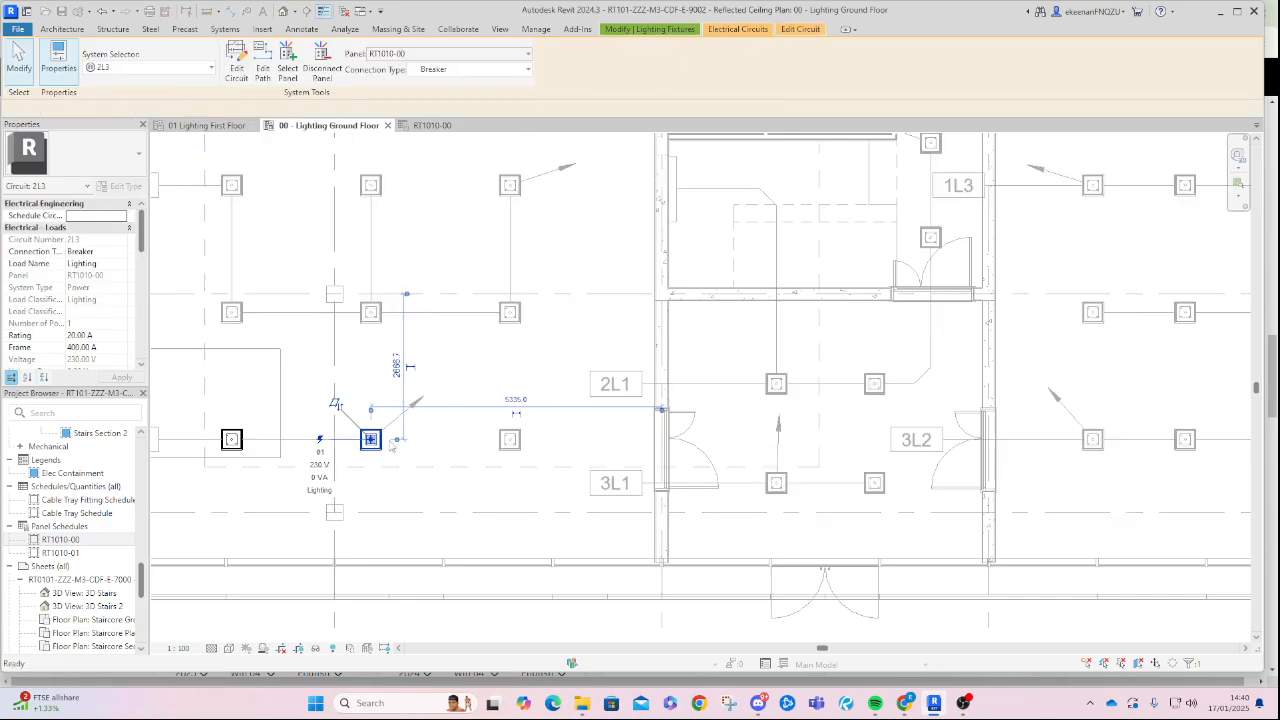
{"action": "left_click", "coordinate": [510, 440]}
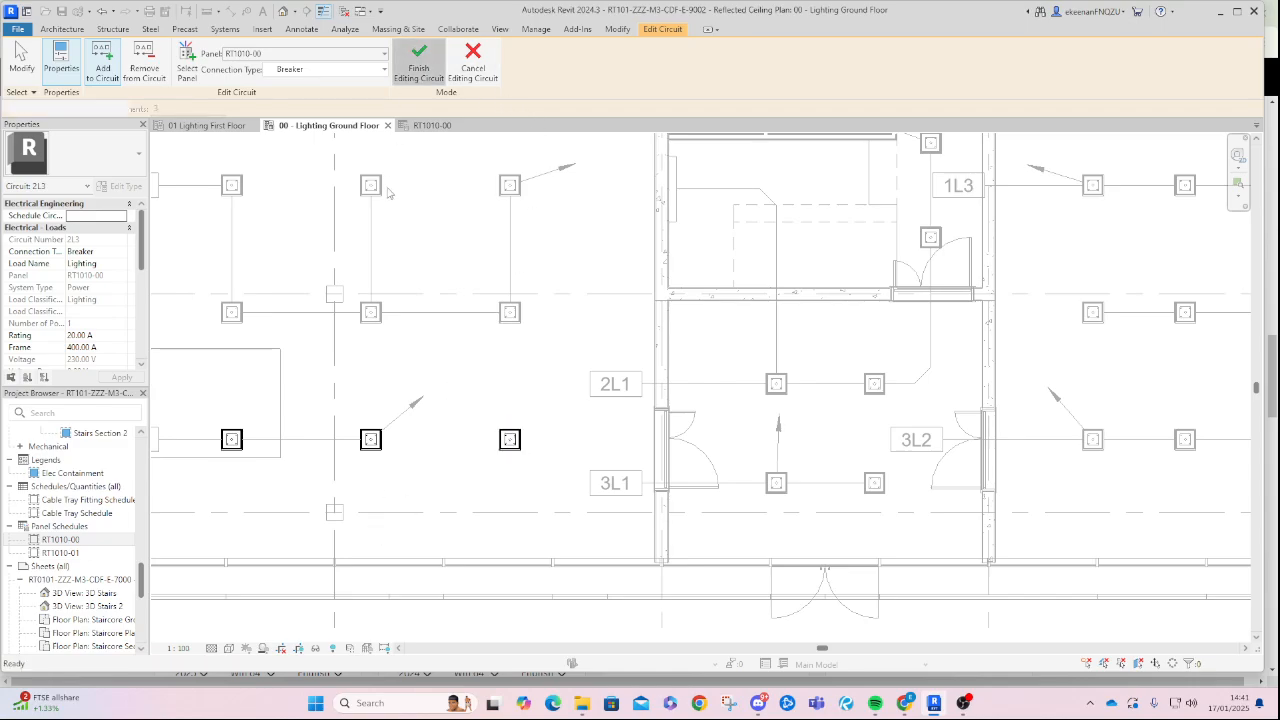
Select circuit 2L3 through the newly added fixture and convert its proposed wiring to chamfered wires.
{"action": "left_click", "coordinate": [372, 441]}
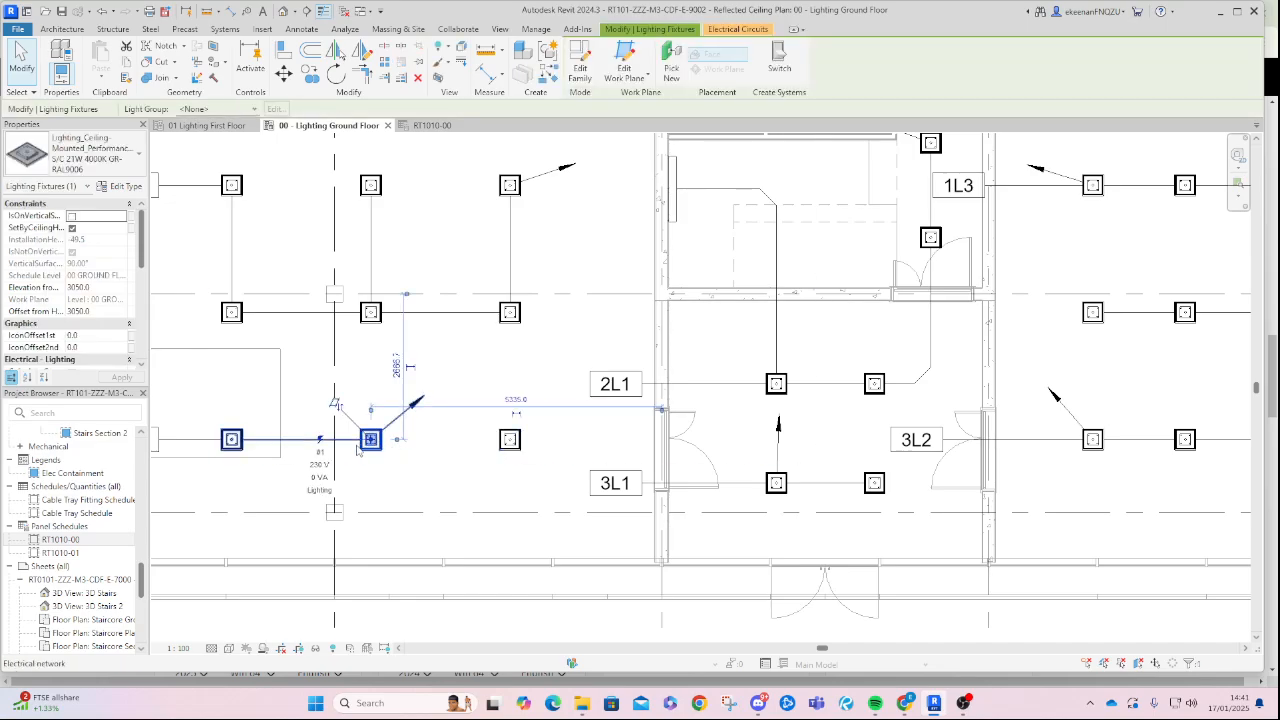
{"action": "scroll", "coordinate": [405, 458], "scroll_direction": "down", "scroll_amount": 3}
{"action": "left_click", "coordinate": [472, 456]}
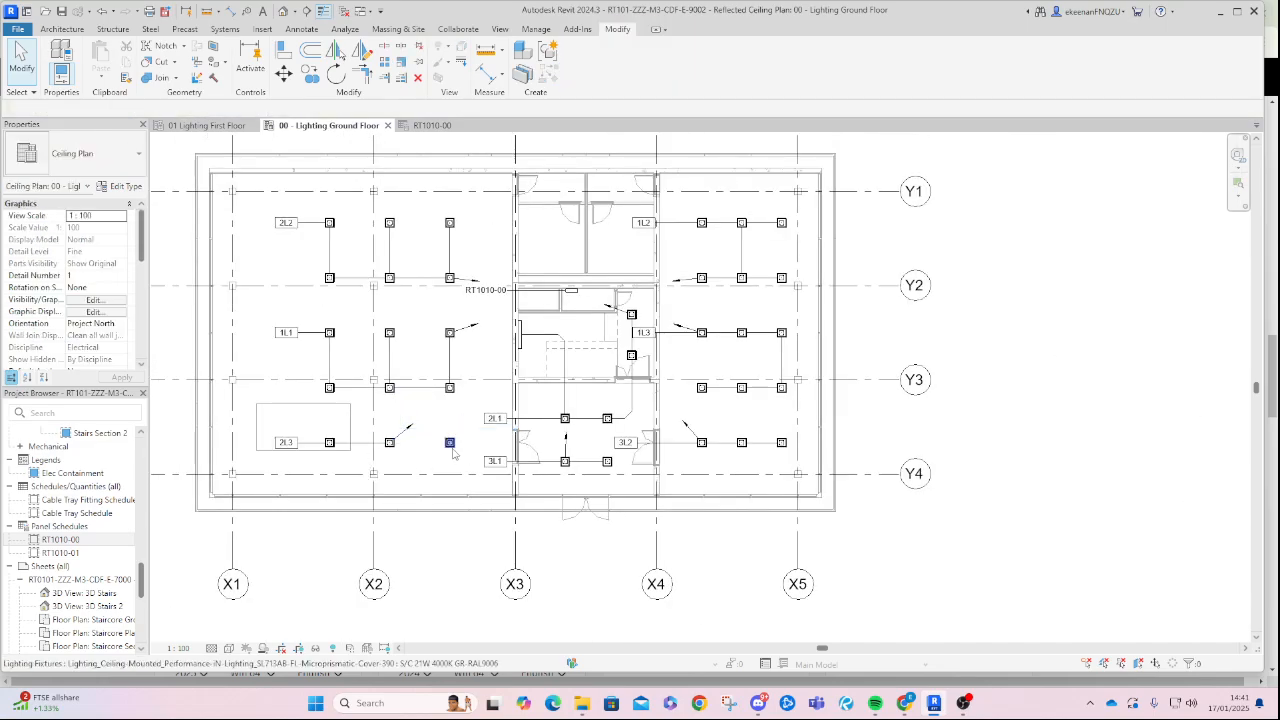
{"action": "key", "text": "Tab"}
{"action": "left_click", "coordinate": [454, 453]}
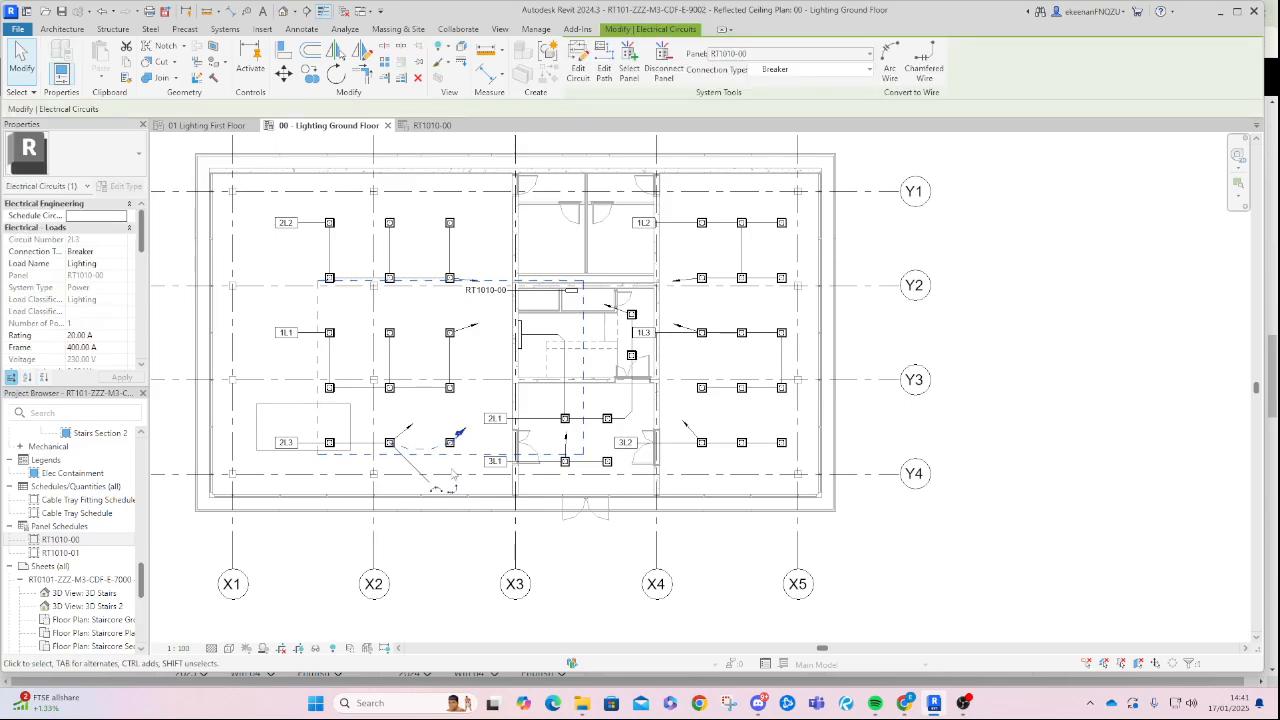
{"action": "left_click", "coordinate": [924, 62]}
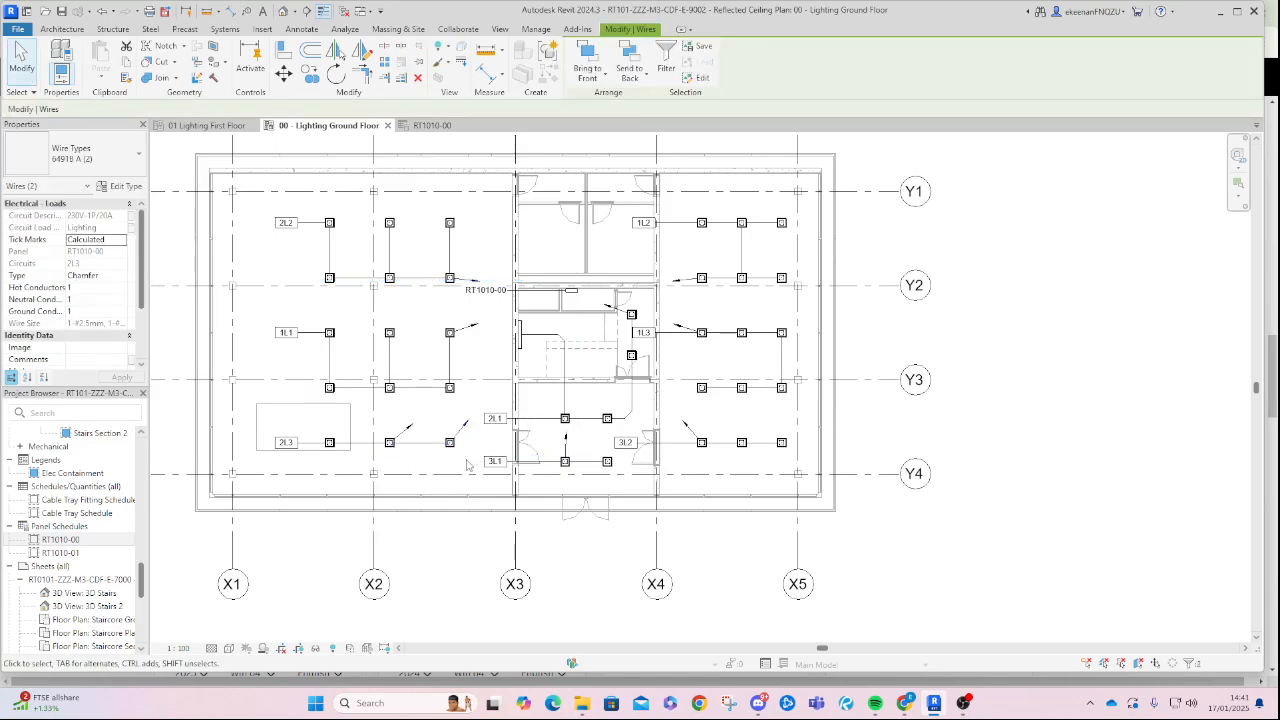
Delete the redundant homerun wire from the middle 2L3 fixture just east of grid X2.
{"action": "left_click", "coordinate": [399, 437]}
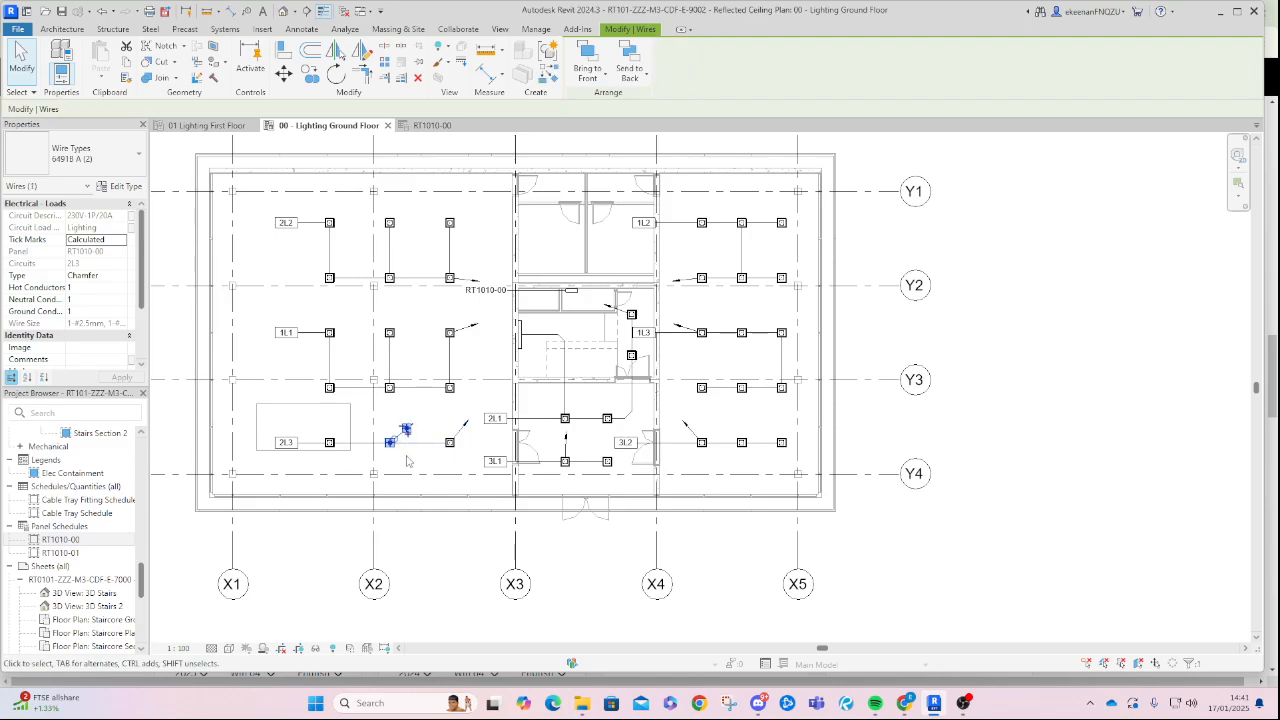
{"action": "key", "text": "Escape"}
{"action": "scroll", "coordinate": [416, 416], "scroll_direction": "down", "scroll_amount": 2}
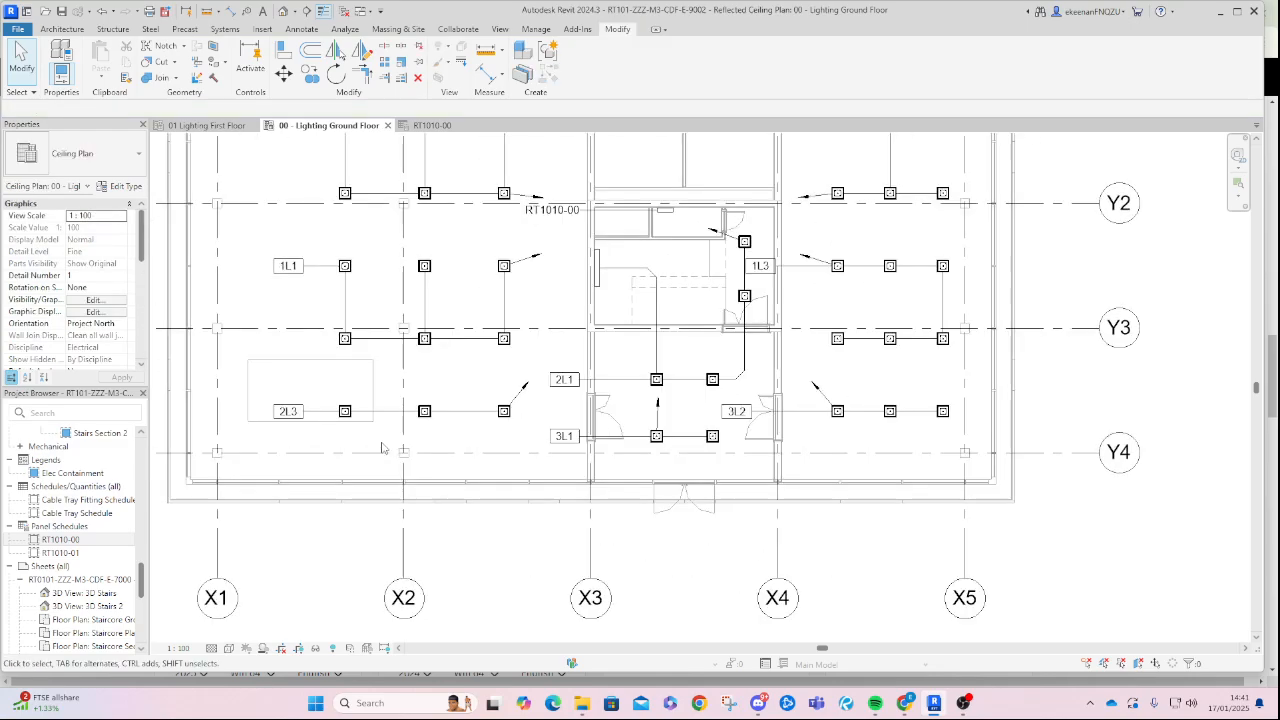
{"action": "scroll", "coordinate": [388, 449], "scroll_direction": "up", "scroll_amount": 3}
{"action": "scroll", "coordinate": [508, 402], "scroll_direction": "down", "scroll_amount": 2}
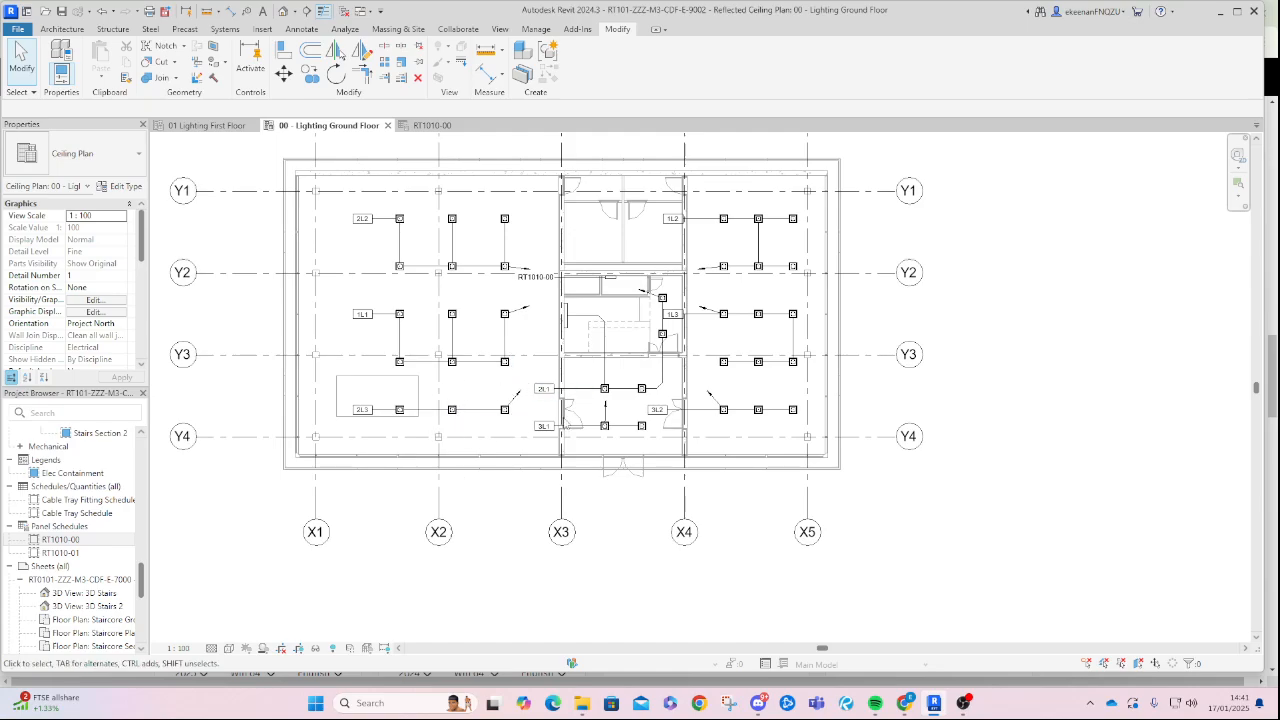
{"action": "scroll", "coordinate": [489, 424], "scroll_direction": "up", "scroll_amount": 3}
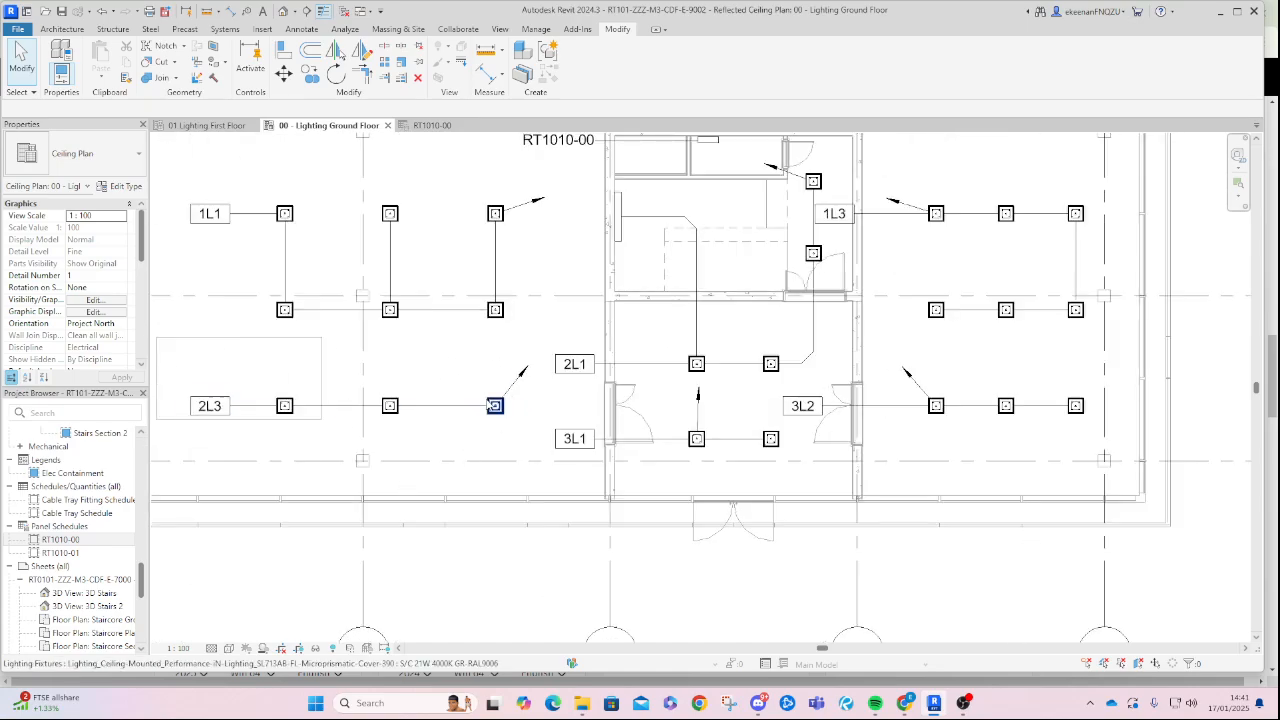
Open the RT1010-00 panel schedule to review its circuit list, wire types and loads, and close it.
{"action": "scroll", "coordinate": [110, 584], "scroll_direction": "down", "scroll_amount": 6}
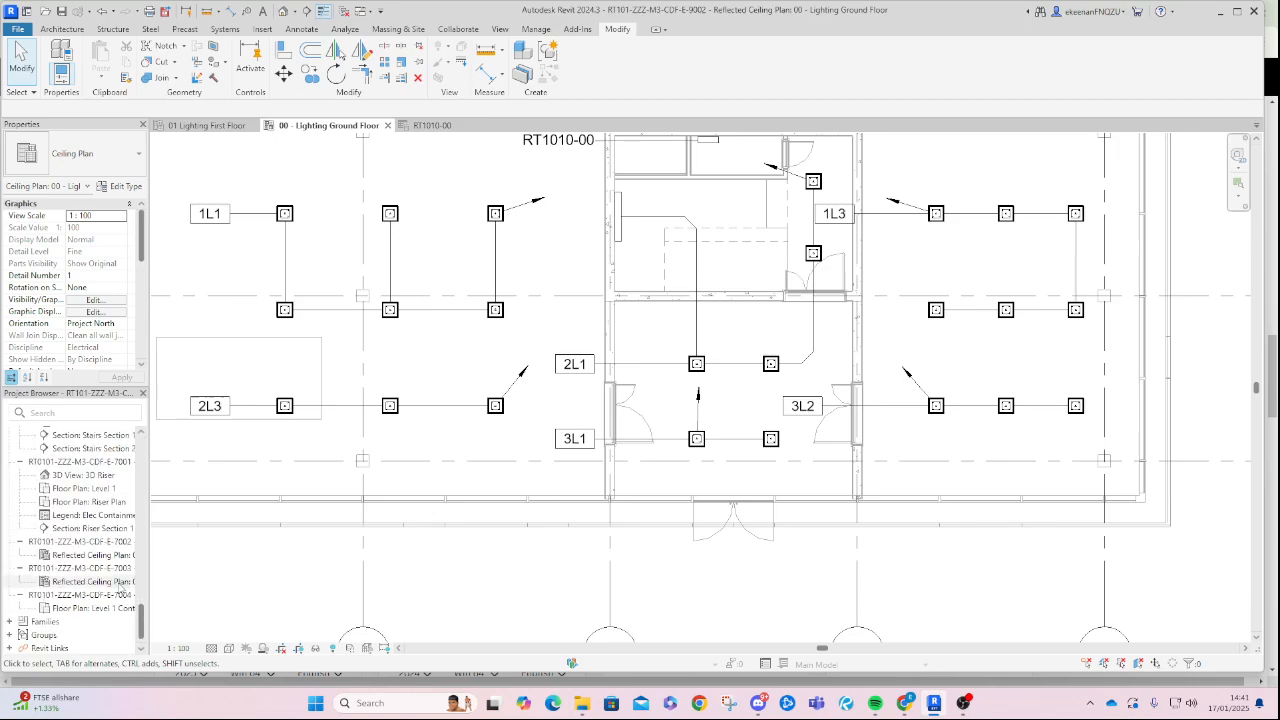
{"action": "scroll", "coordinate": [114, 590], "scroll_direction": "up", "scroll_amount": 10}
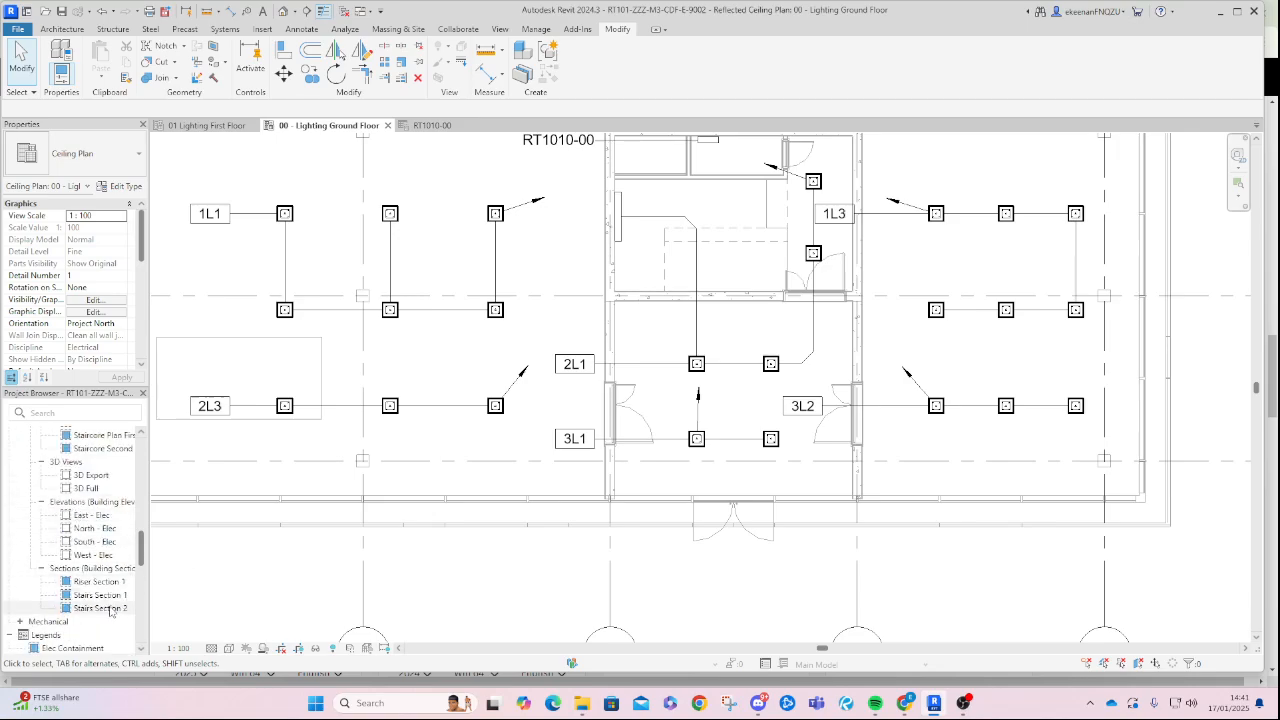
{"action": "scroll", "coordinate": [112, 614], "scroll_direction": "up", "scroll_amount": 3}
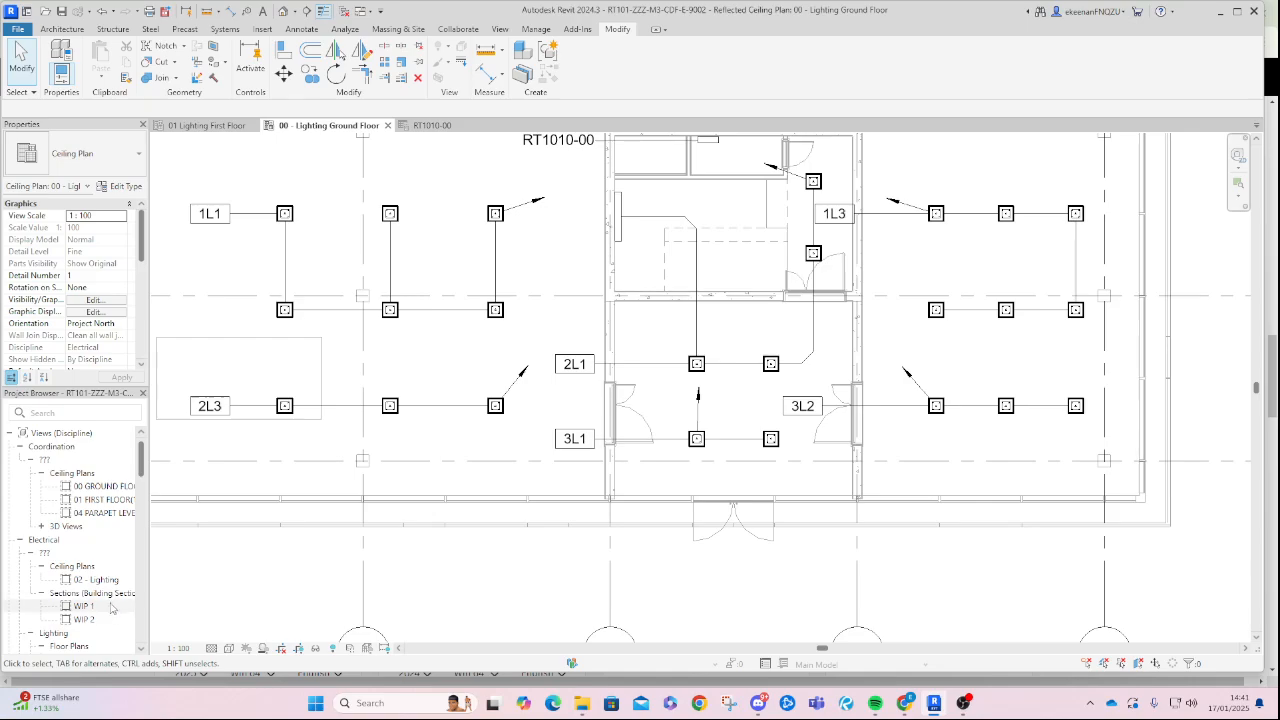
{"action": "scroll", "coordinate": [111, 607], "scroll_direction": "down", "scroll_amount": 10}
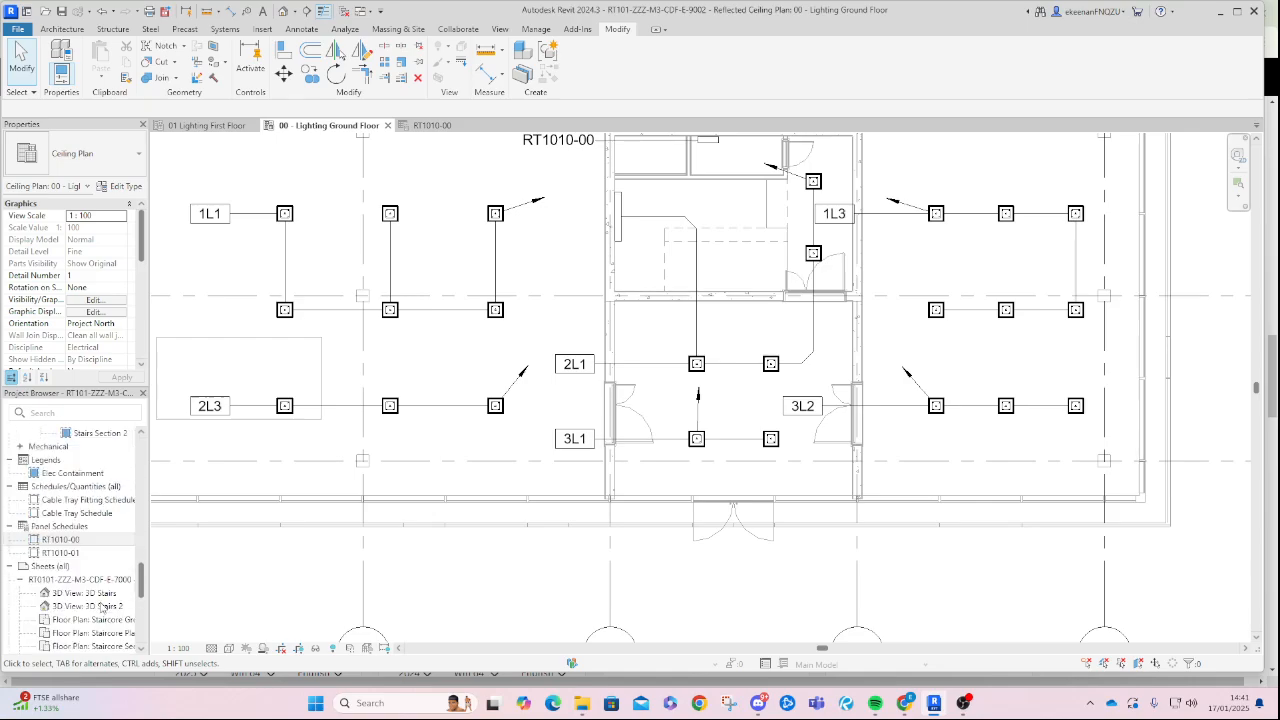
{"action": "double_click", "coordinate": [70, 540]}
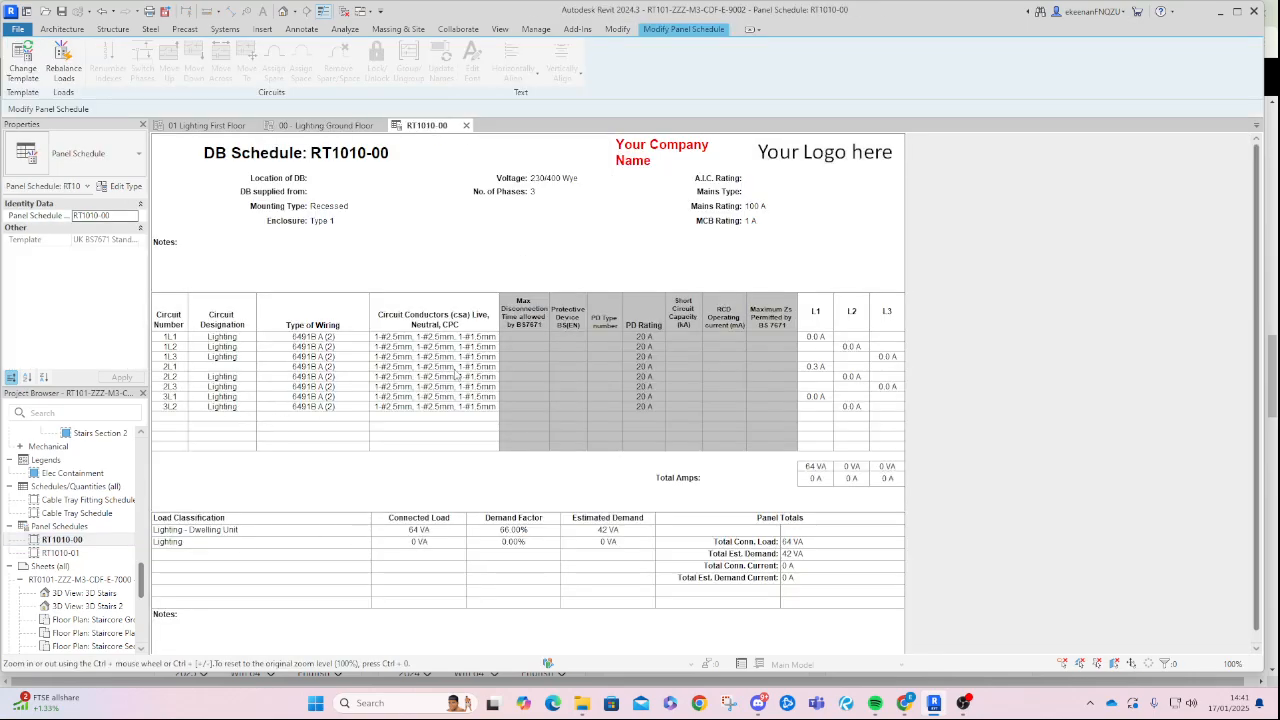
{"action": "left_click", "coordinate": [466, 125]}
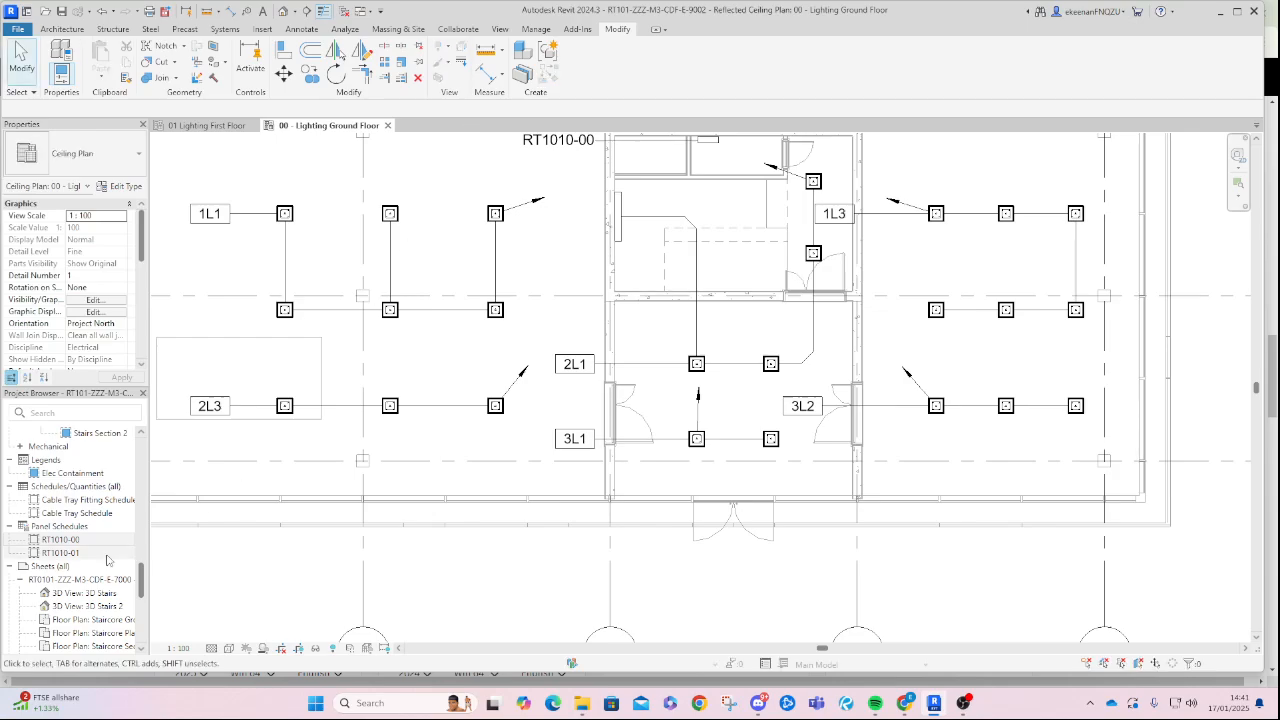
Check the Panel Schedules and Schedules/Quantities groups in the project browser for an option to create a panel schedule.
{"action": "right_click", "coordinate": [78, 527]}
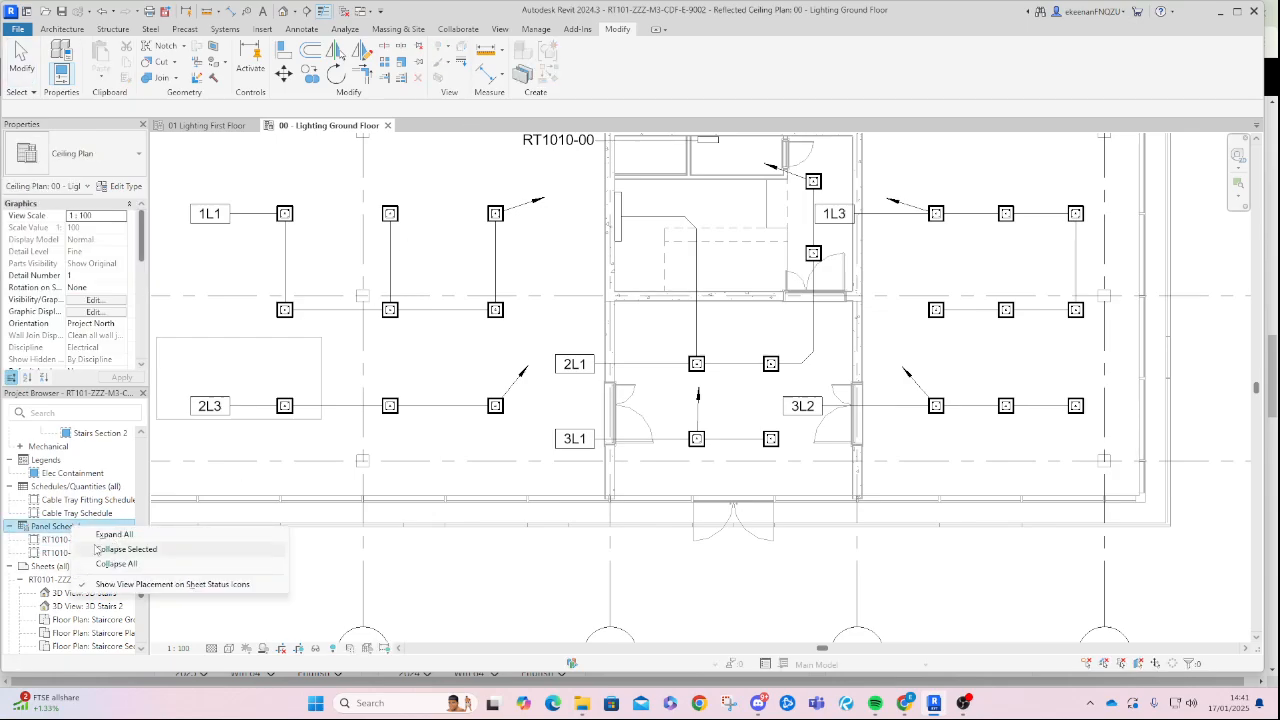
{"action": "left_click", "coordinate": [318, 589]}
{"action": "scroll", "coordinate": [101, 525], "scroll_direction": "up", "scroll_amount": 5}
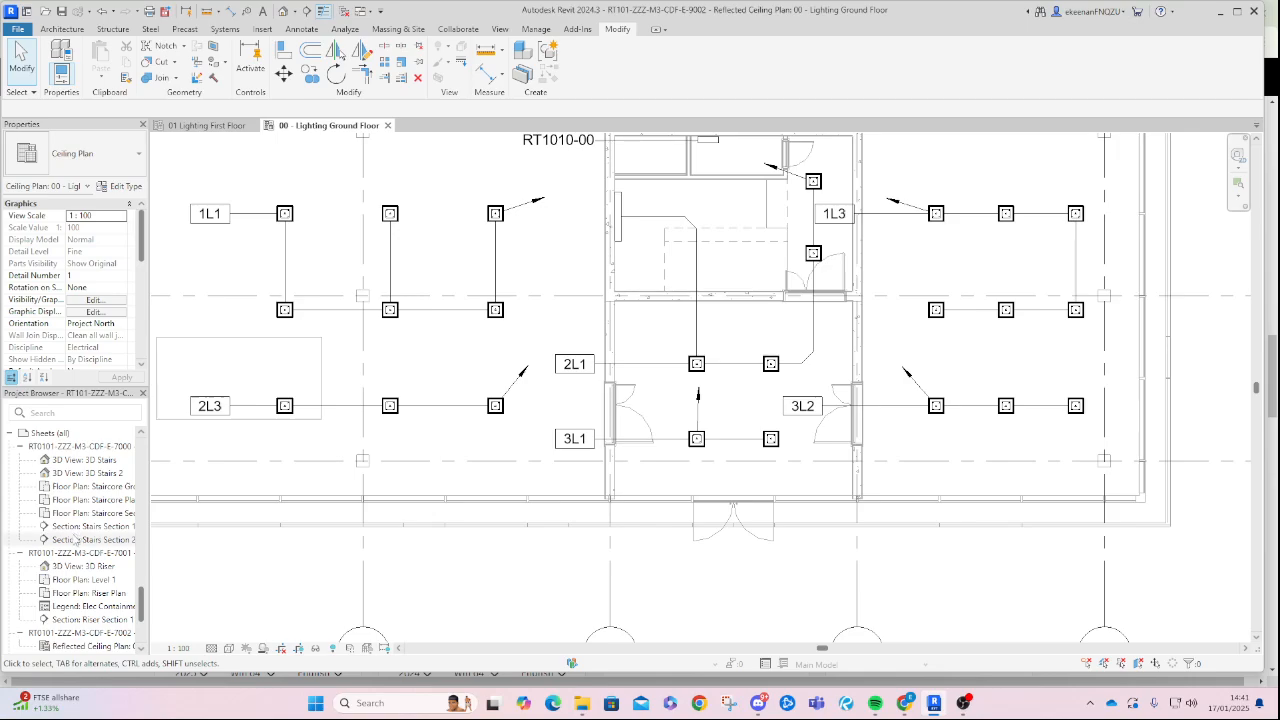
{"action": "scroll", "coordinate": [102, 590], "scroll_direction": "down", "scroll_amount": 5}
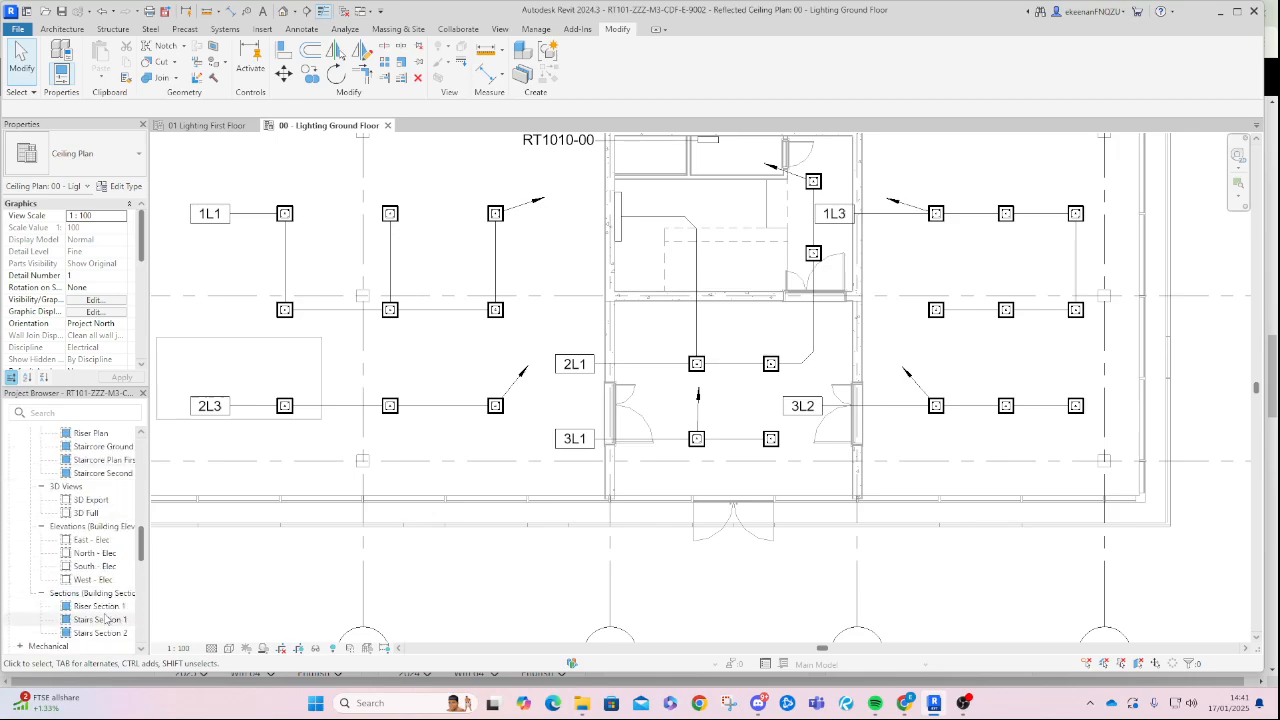
{"action": "scroll", "coordinate": [103, 613], "scroll_direction": "up", "scroll_amount": 2}
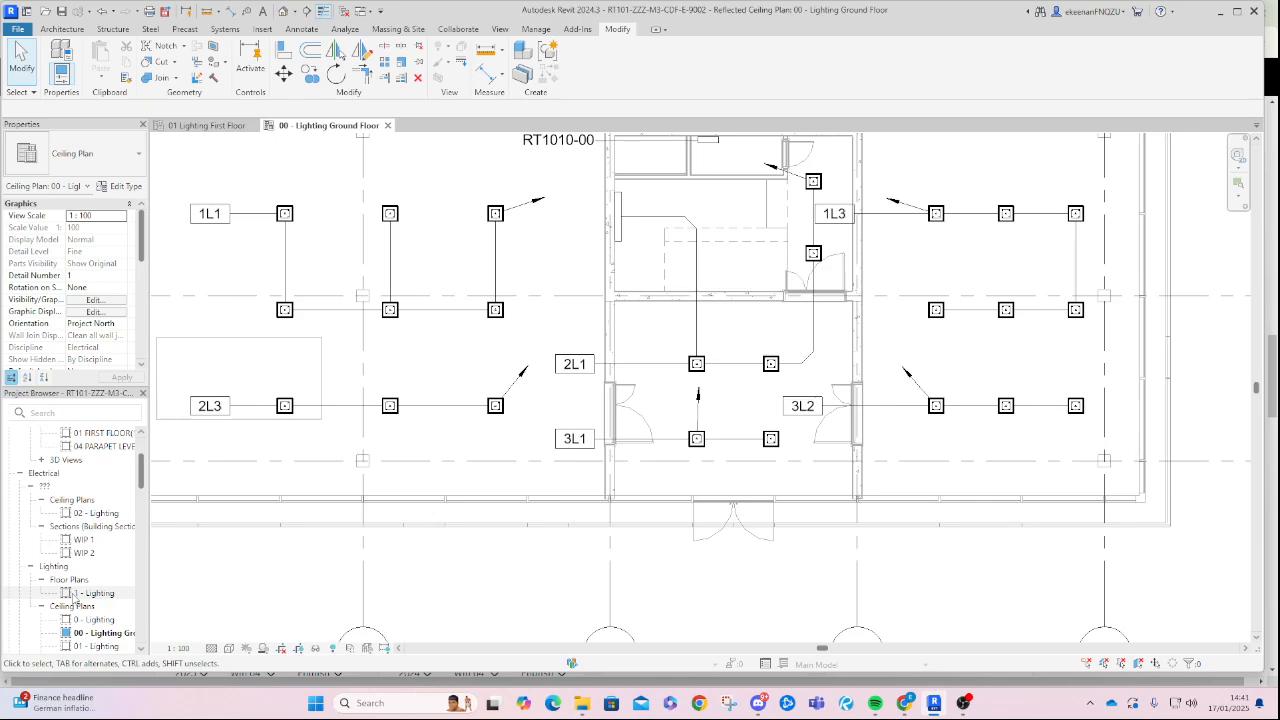
{"action": "scroll", "coordinate": [80, 597], "scroll_direction": "up", "scroll_amount": 2}
{"action": "scroll", "coordinate": [86, 598], "scroll_direction": "down", "scroll_amount": 10}
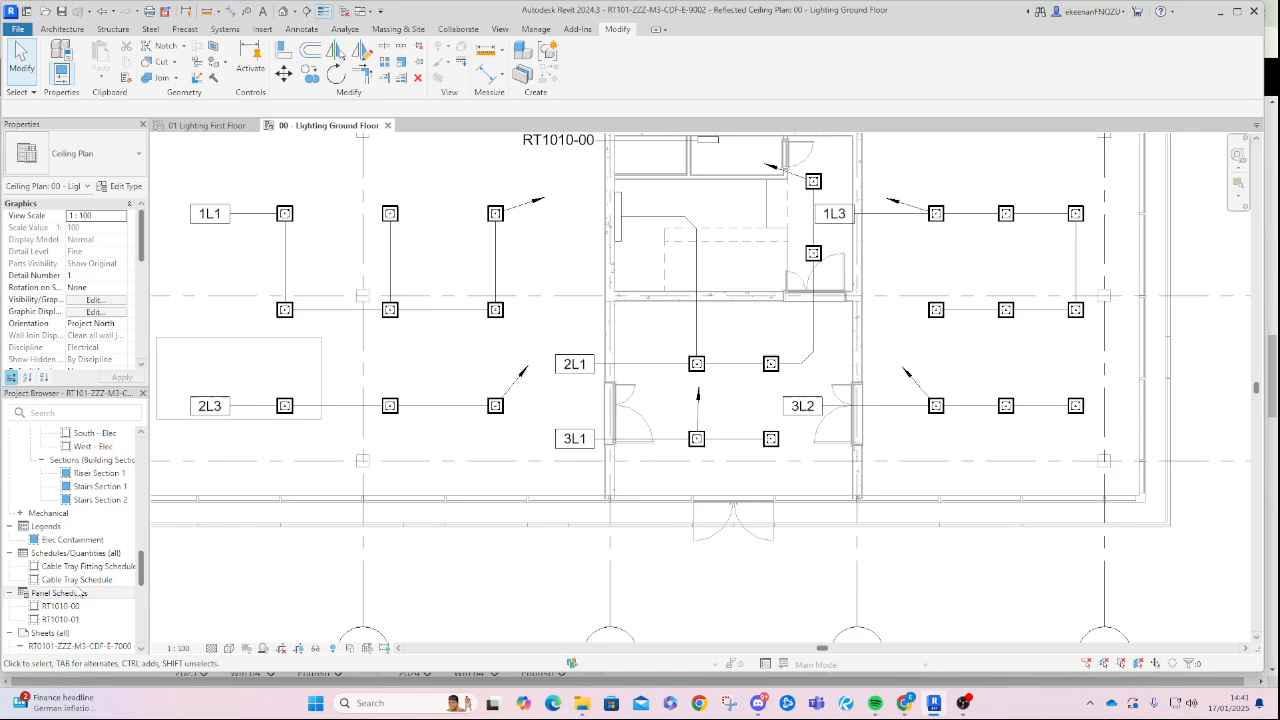
{"action": "right_click", "coordinate": [76, 552]}
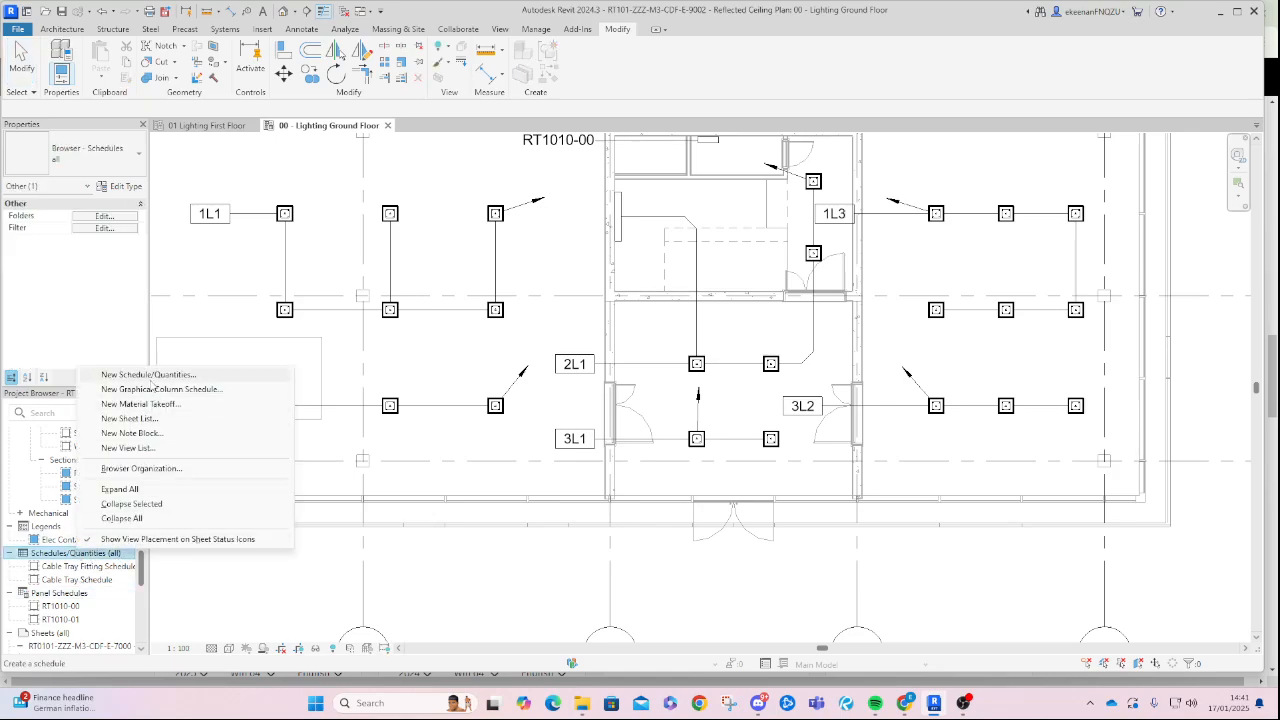
{"action": "left_click", "coordinate": [203, 591]}
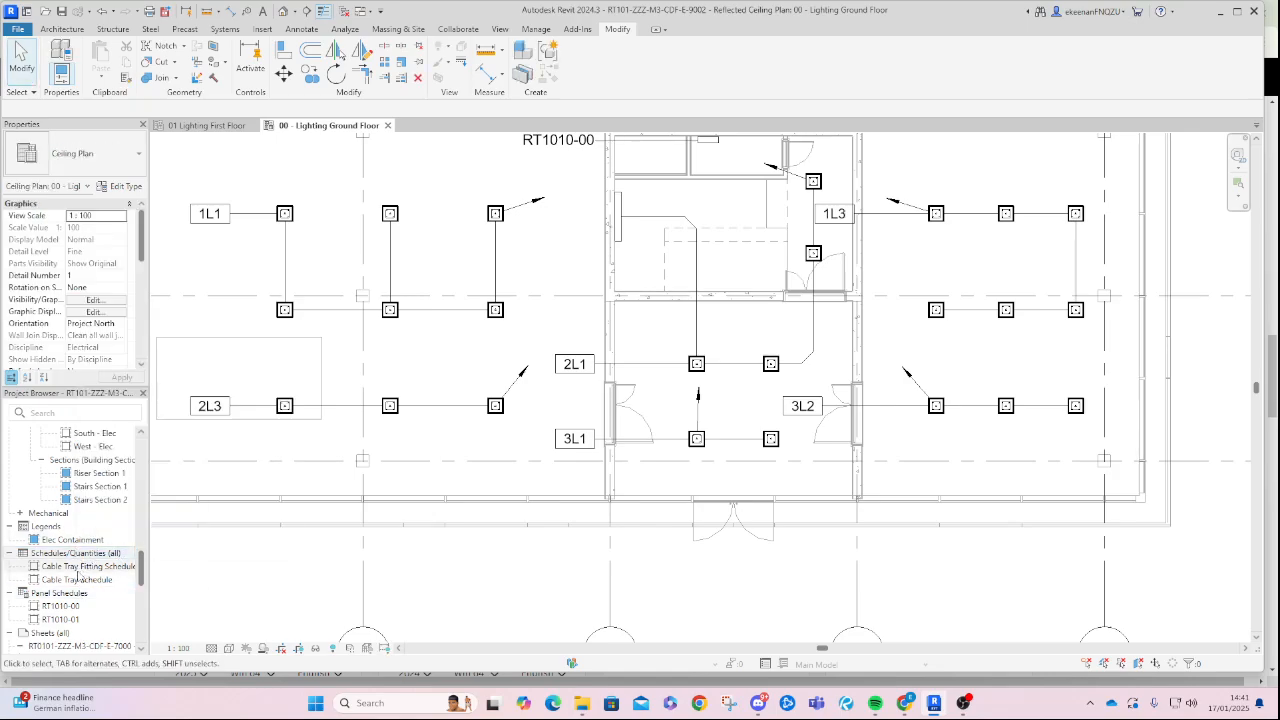
{"action": "right_click", "coordinate": [50, 594]}
{"action": "left_click", "coordinate": [341, 571]}
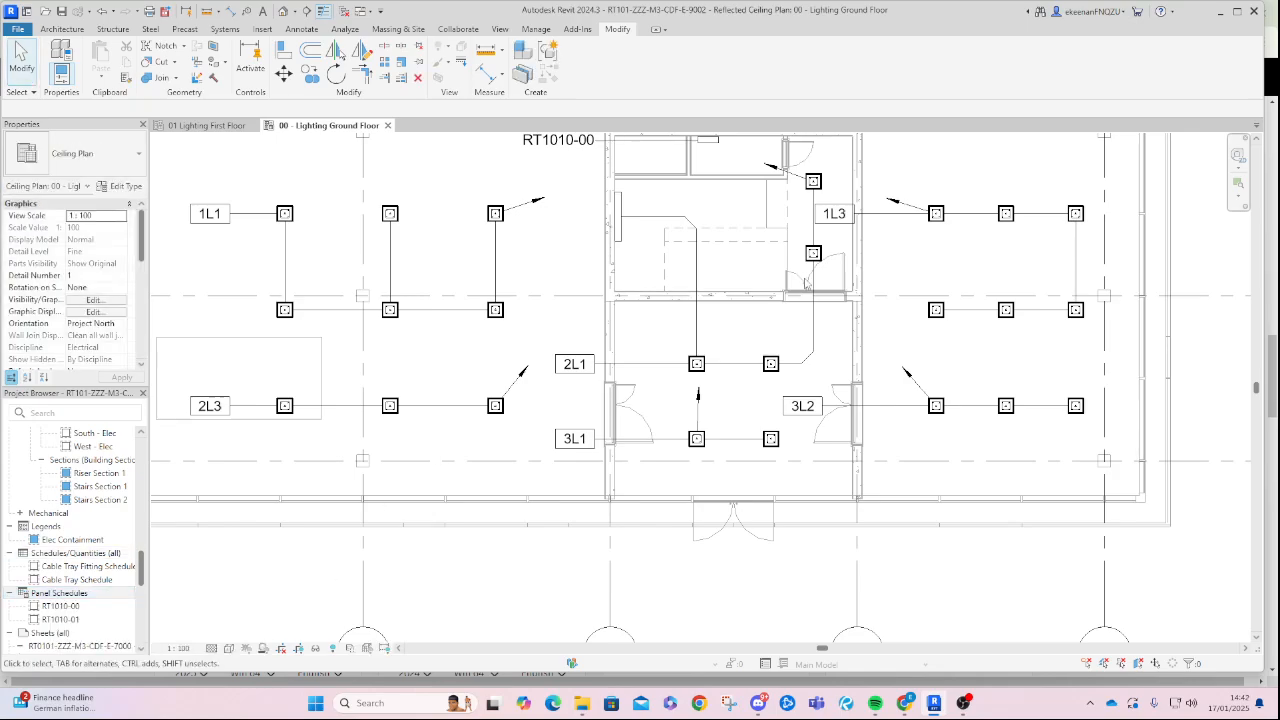
Select the RT1010-00 panelboard, examine its Create and Edit Panel Schedule commands, and deselect it.
{"action": "scroll", "coordinate": [790, 273], "scroll_direction": "up", "scroll_amount": 3}
{"action": "scroll", "coordinate": [725, 252], "scroll_direction": "down", "scroll_amount": 2}
{"action": "middle_click_drag", "start_coordinate": [693, 192], "coordinate": [740, 378]}
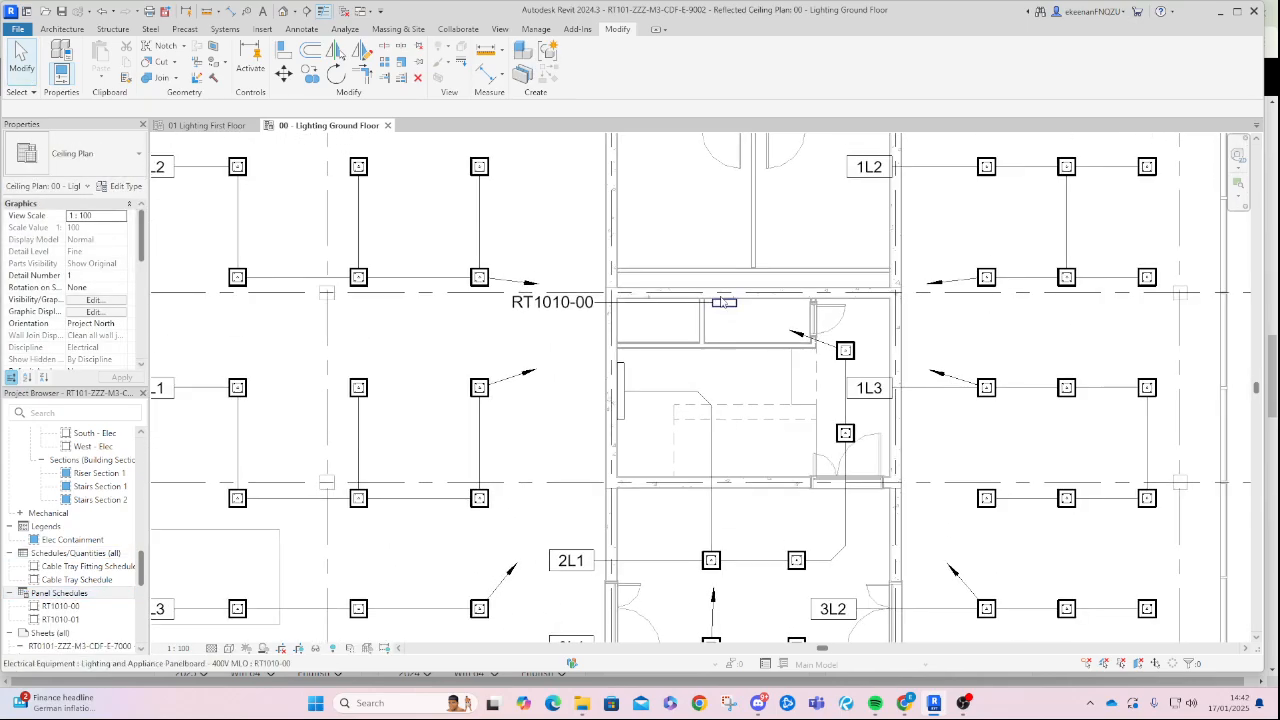
{"action": "left_click", "coordinate": [727, 310]}
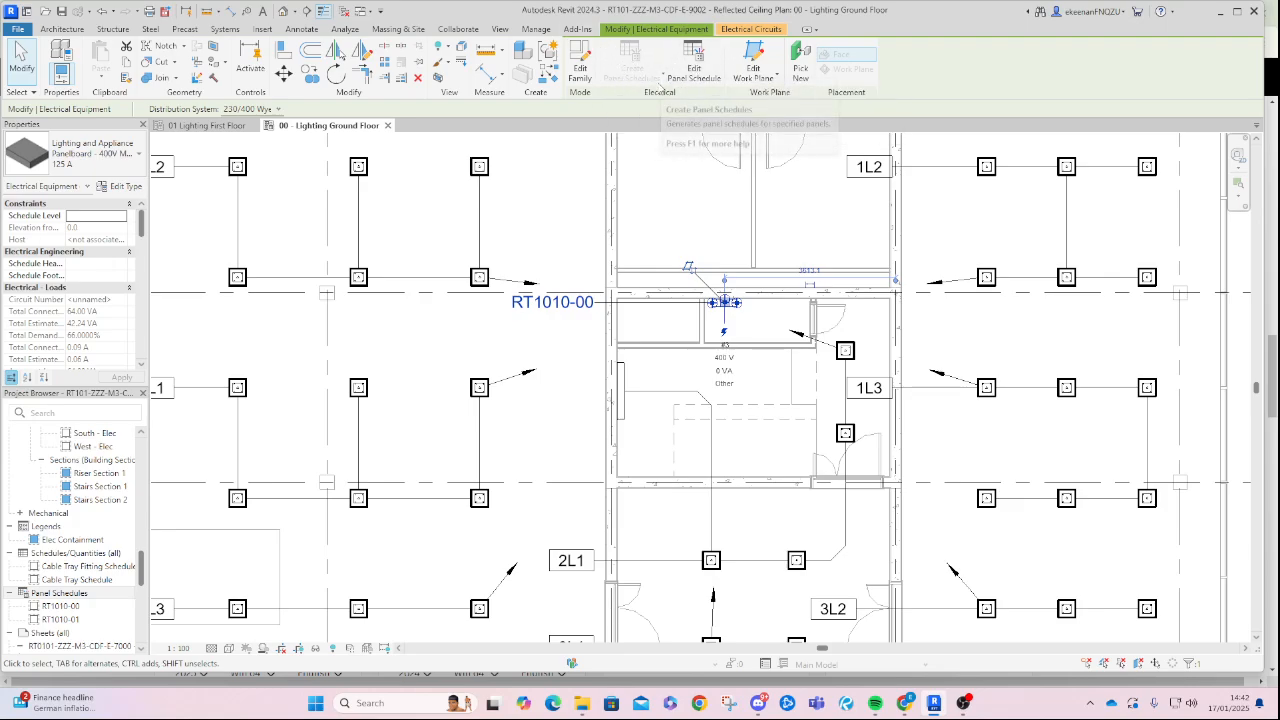
{"action": "left_click", "coordinate": [685, 237]}
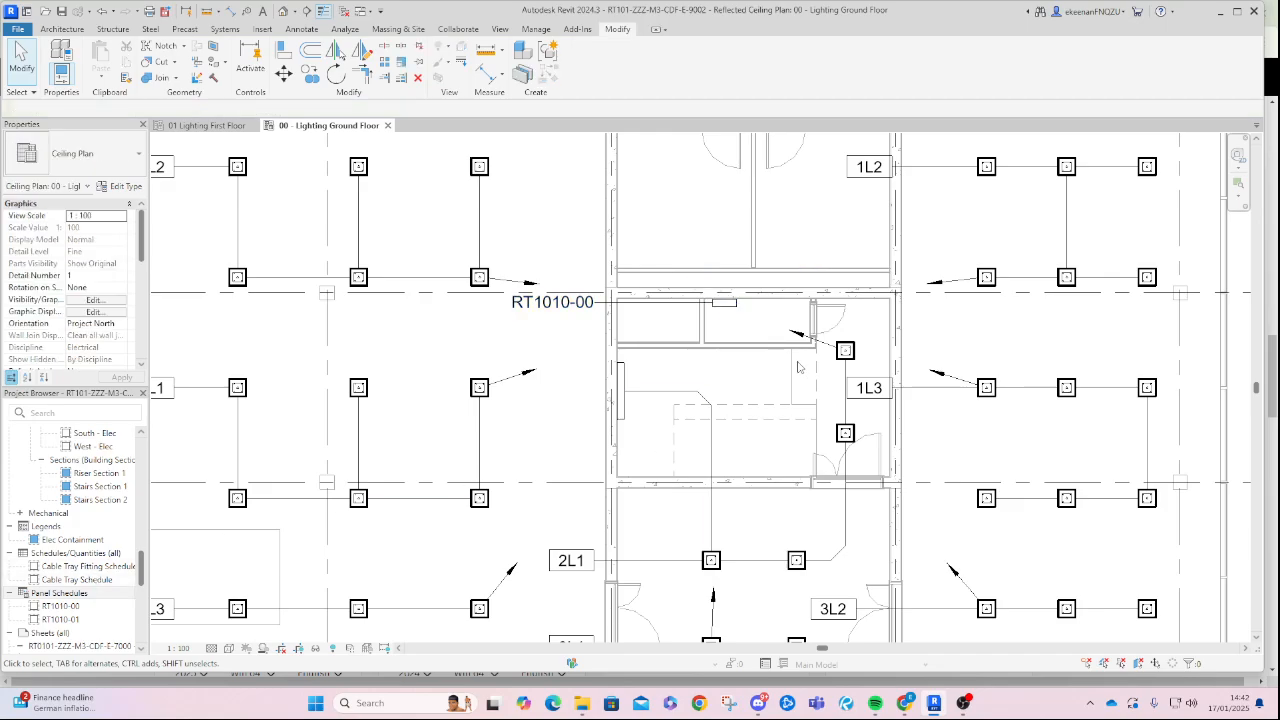
{"action": "left_click", "coordinate": [738, 308]}
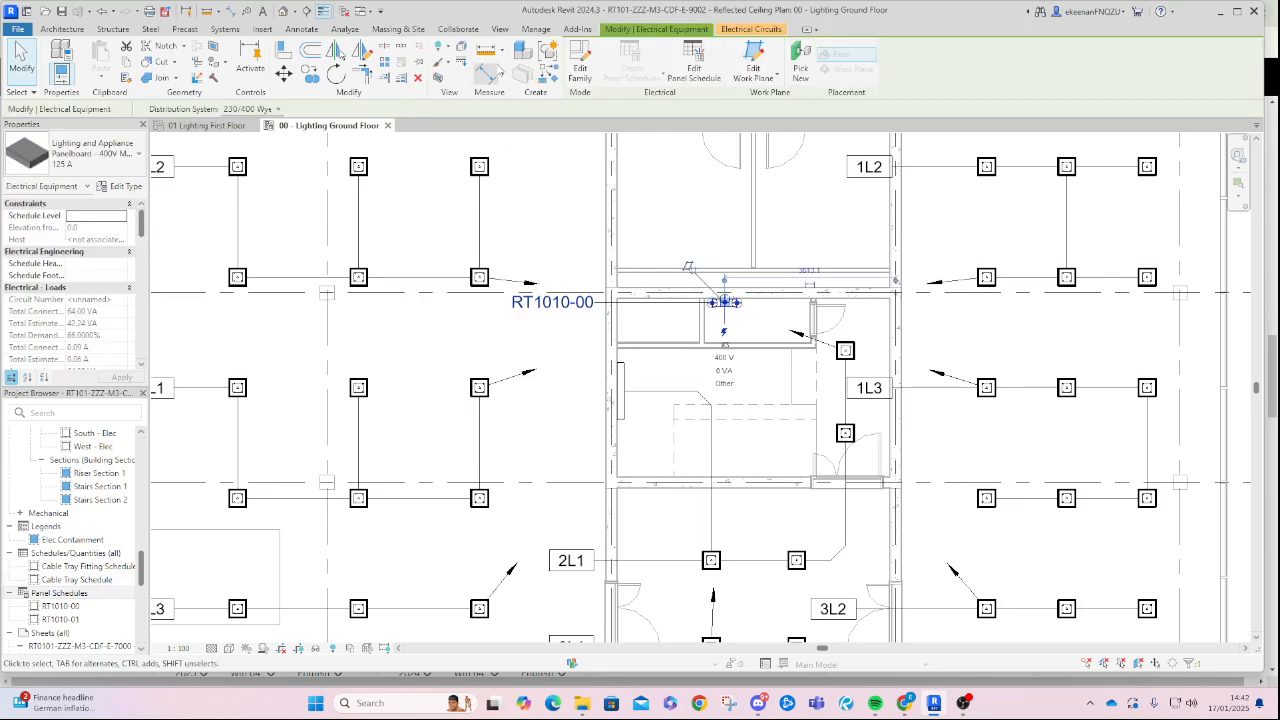
{"action": "left_click", "coordinate": [542, 240]}
{"action": "scroll", "coordinate": [541, 231], "scroll_direction": "down", "scroll_amount": 2}
{"action": "middle_click_drag", "start_coordinate": [456, 237], "coordinate": [457, 289]}
{"action": "scroll", "coordinate": [640, 475], "scroll_direction": "down", "scroll_amount": 2}
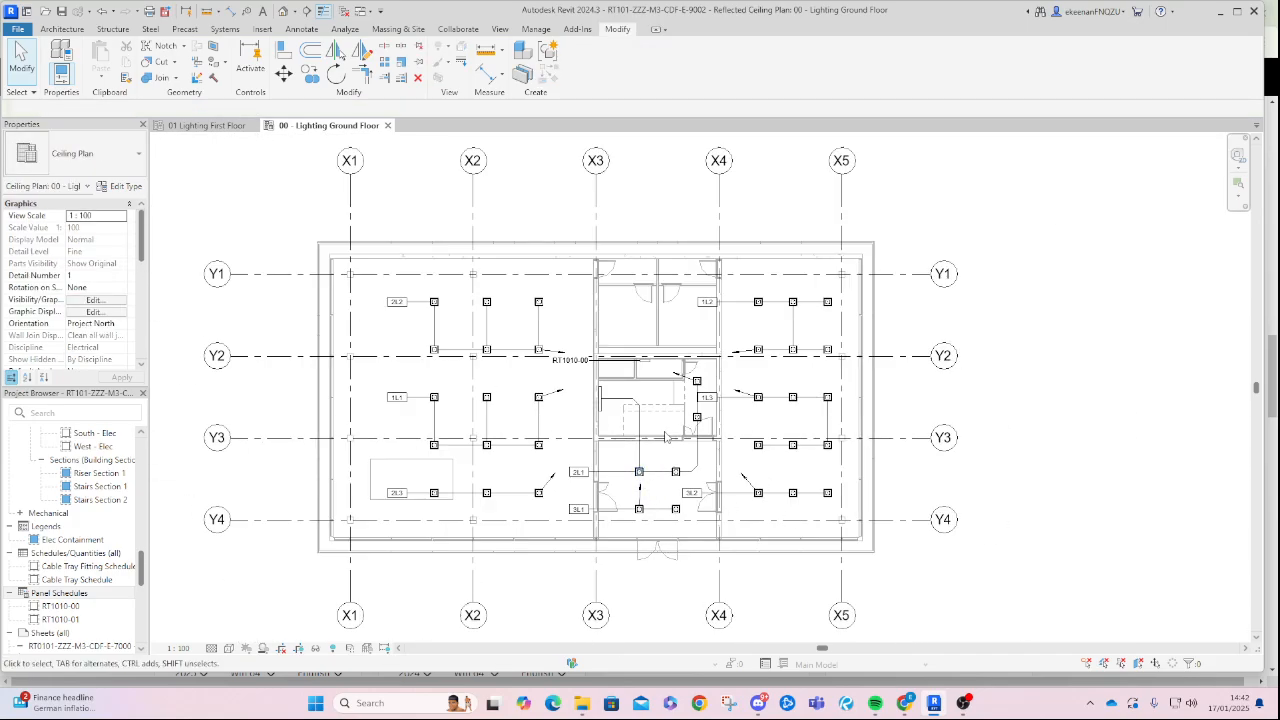
{"action": "scroll", "coordinate": [665, 437], "scroll_direction": "up", "scroll_amount": 2}
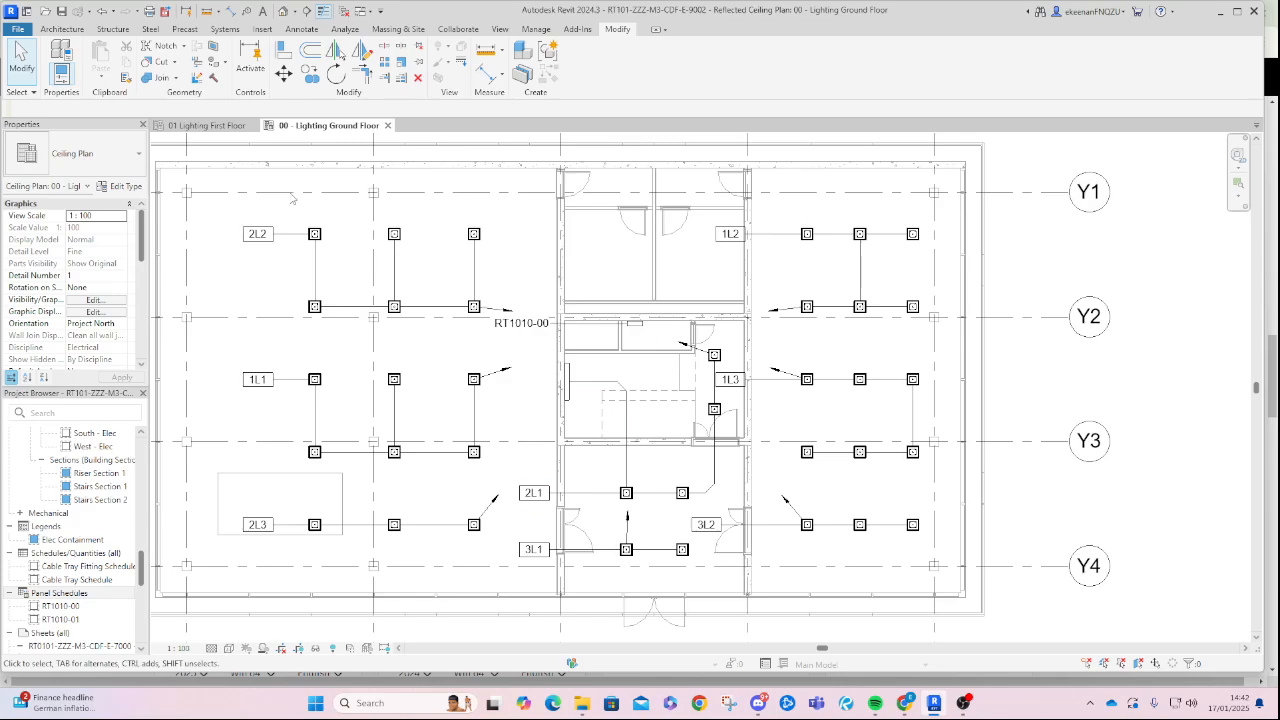